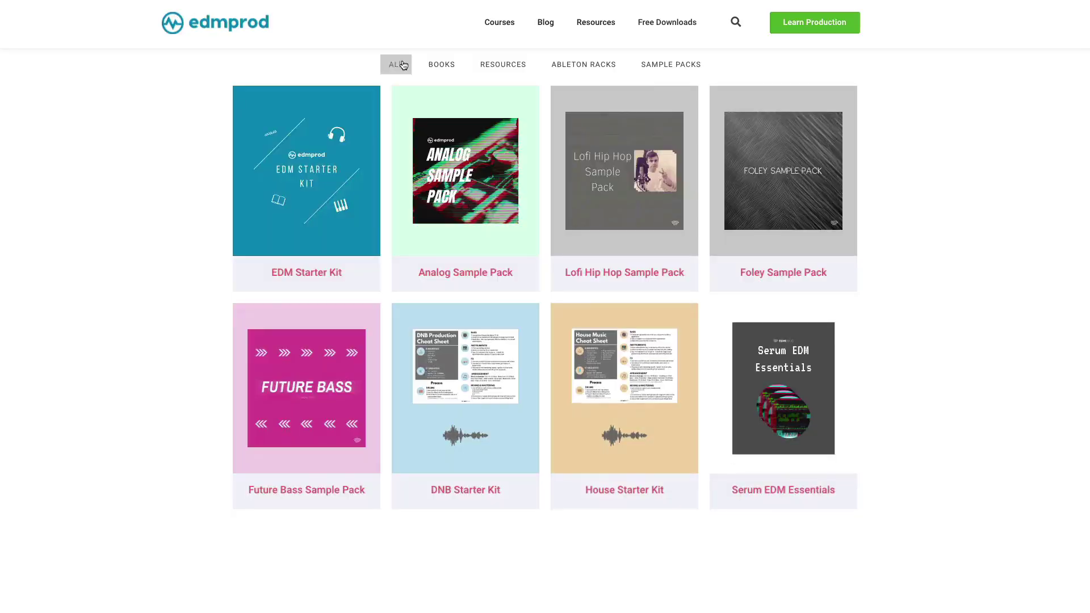
- Switch the edmprod free downloads grid to the ALL filter and scroll down through the items
{"action": "left_click", "coordinate": [403, 66]}
{"action": "scroll", "coordinate": [224, 130], "scroll_direction": "down", "scroll_amount": 5}
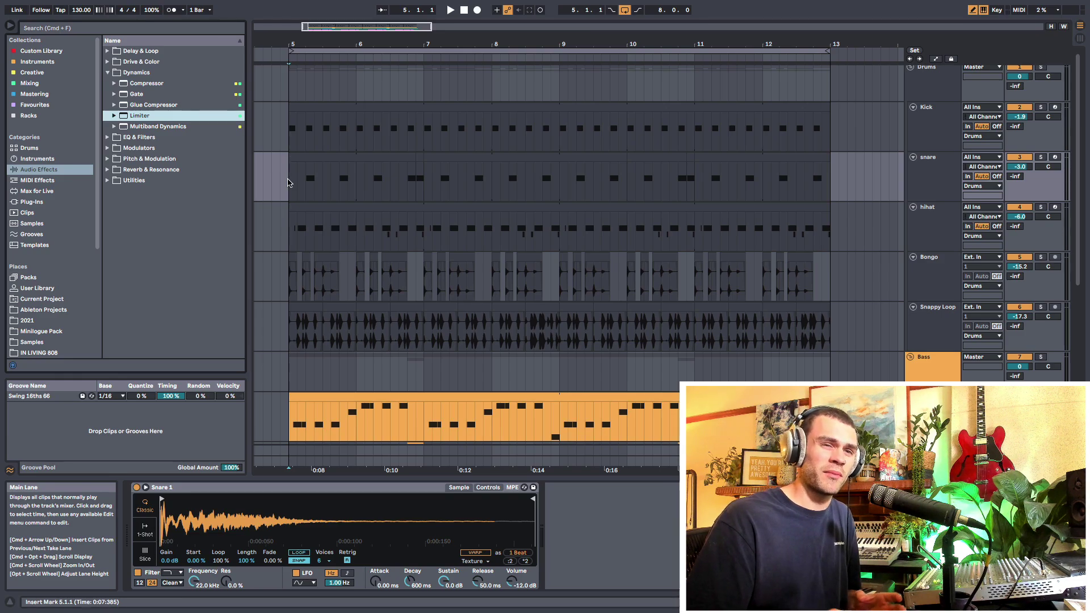
- Collapse the Dynamics folder, zoom in around bar 5 and play with the Drums group soloed
{"action": "left_click", "coordinate": [108, 63]}
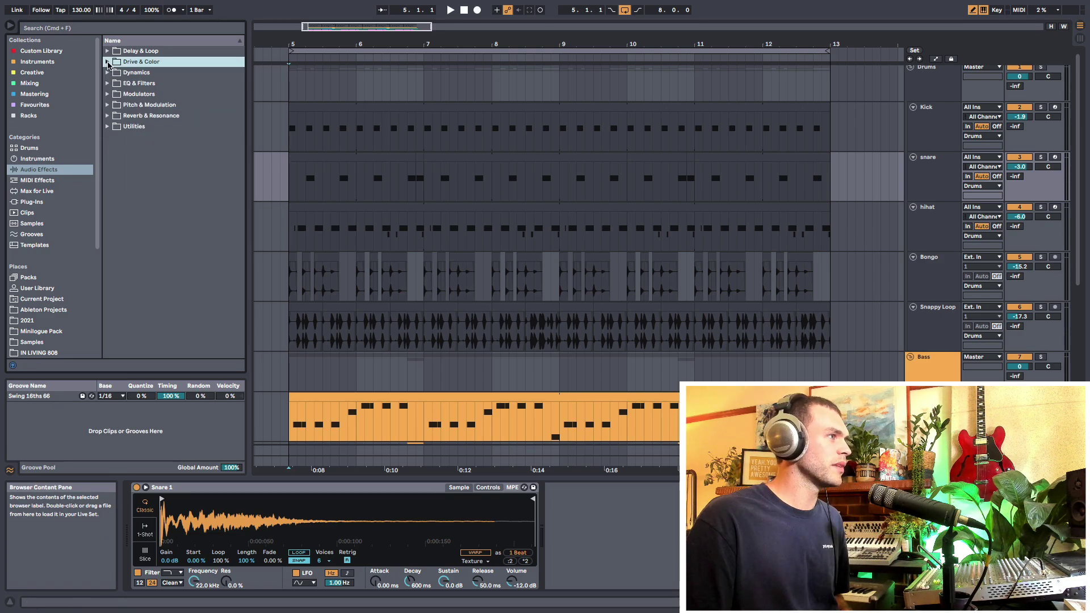
{"action": "left_click", "coordinate": [289, 189]}
{"action": "left_click_drag", "start_coordinate": [318, 44], "coordinate": [318, 60]}
{"action": "left_click", "coordinate": [937, 171]}
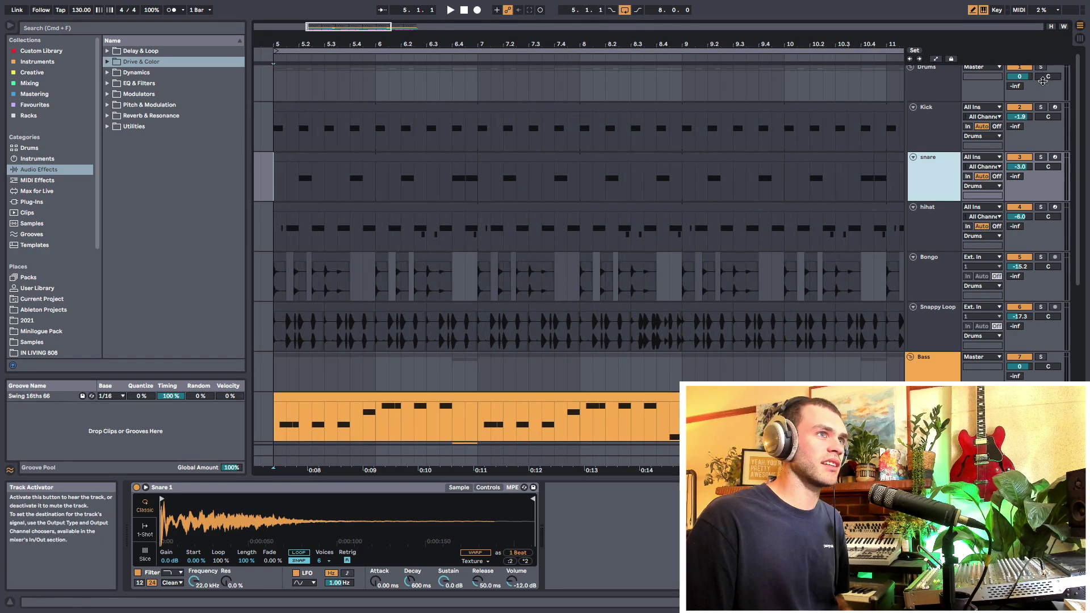
{"action": "left_click", "coordinate": [1041, 68]}
{"action": "left_click", "coordinate": [947, 83]}
{"action": "key", "text": "space"}
{"action": "left_click_drag", "start_coordinate": [785, 44], "coordinate": [742, 36]}
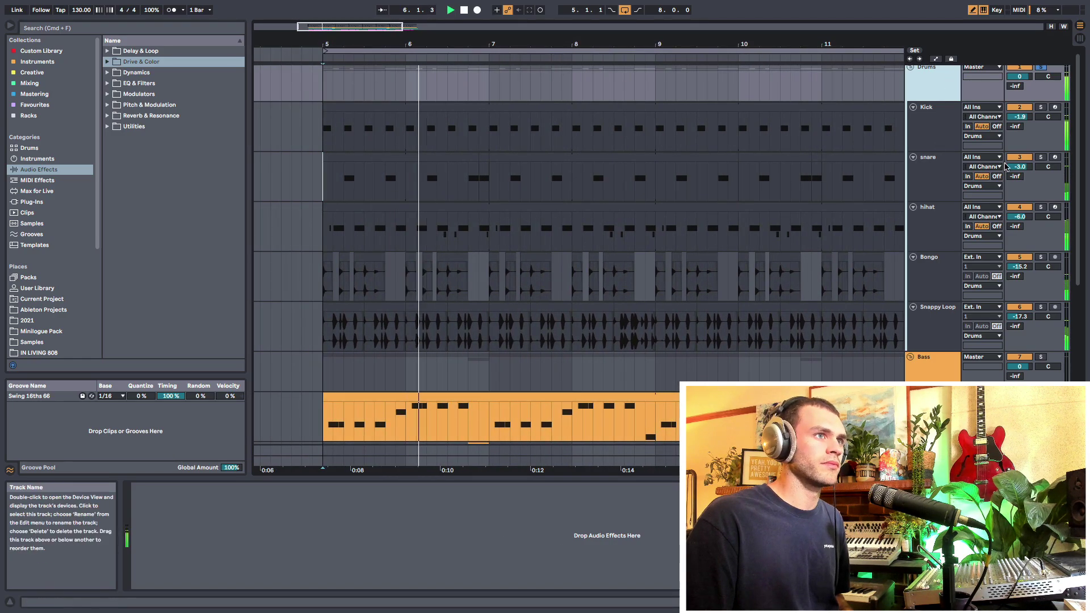
- Solo and select the snare track, stop playback and expand the Drive & Color folder
{"action": "left_click", "coordinate": [1041, 156]}
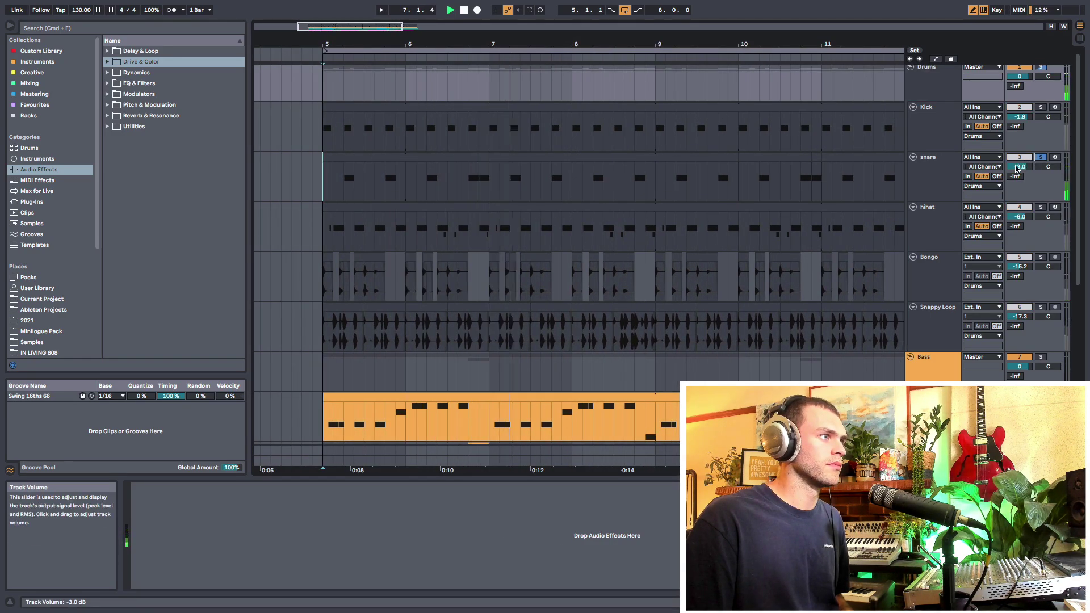
{"action": "left_click", "coordinate": [1010, 170]}
{"action": "key", "text": "space"}
{"action": "left_click", "coordinate": [107, 62]}
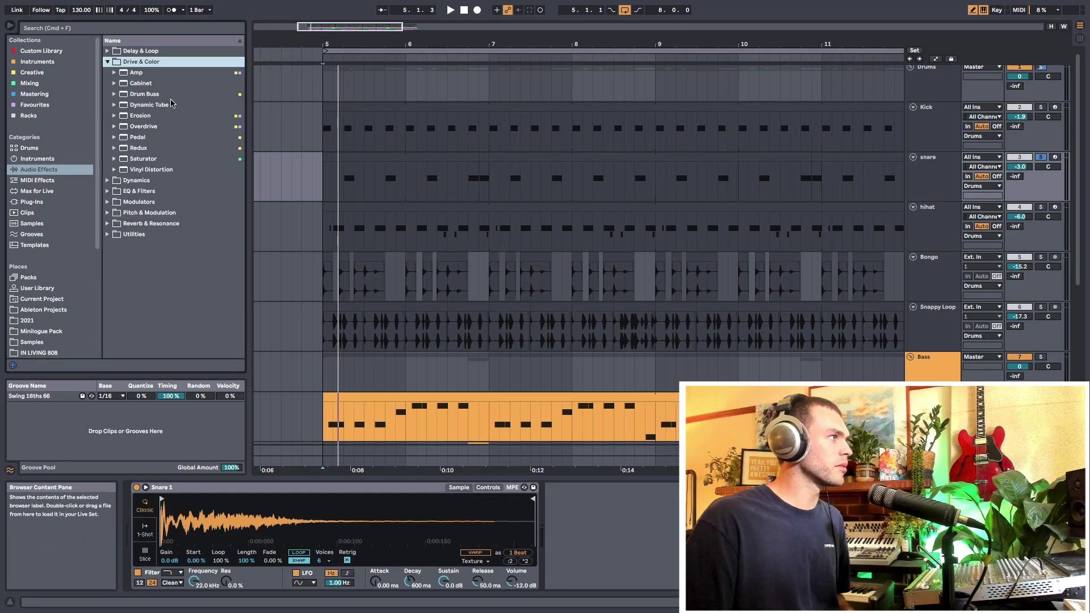
- Load the Amp onto the snare, lower its volume and blend it in at 14.3% dry/wet
{"action": "left_click", "coordinate": [153, 83]}
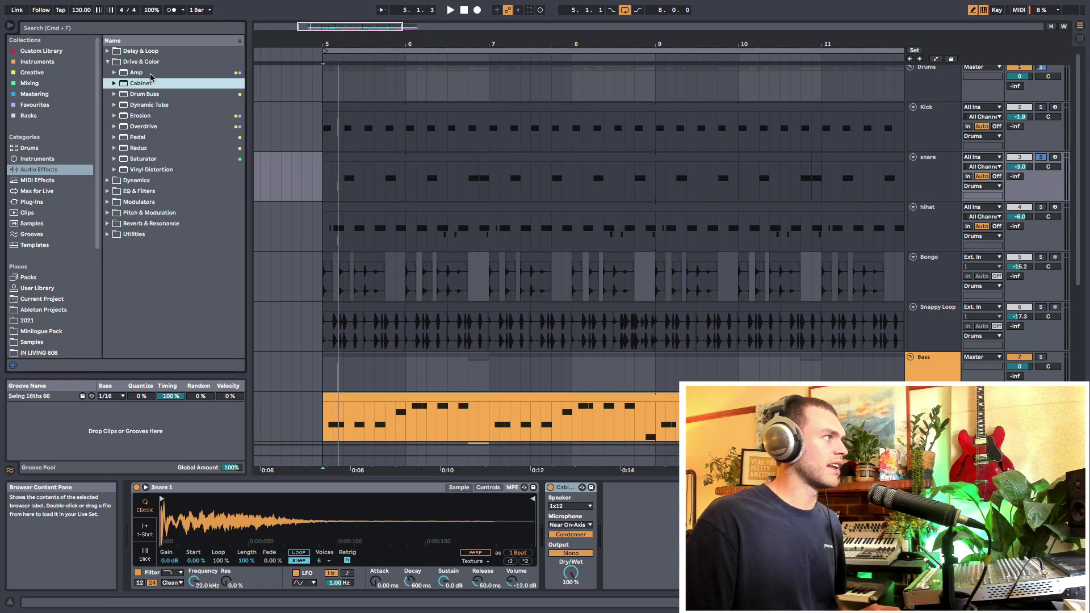
{"action": "double_click", "coordinate": [151, 73]}
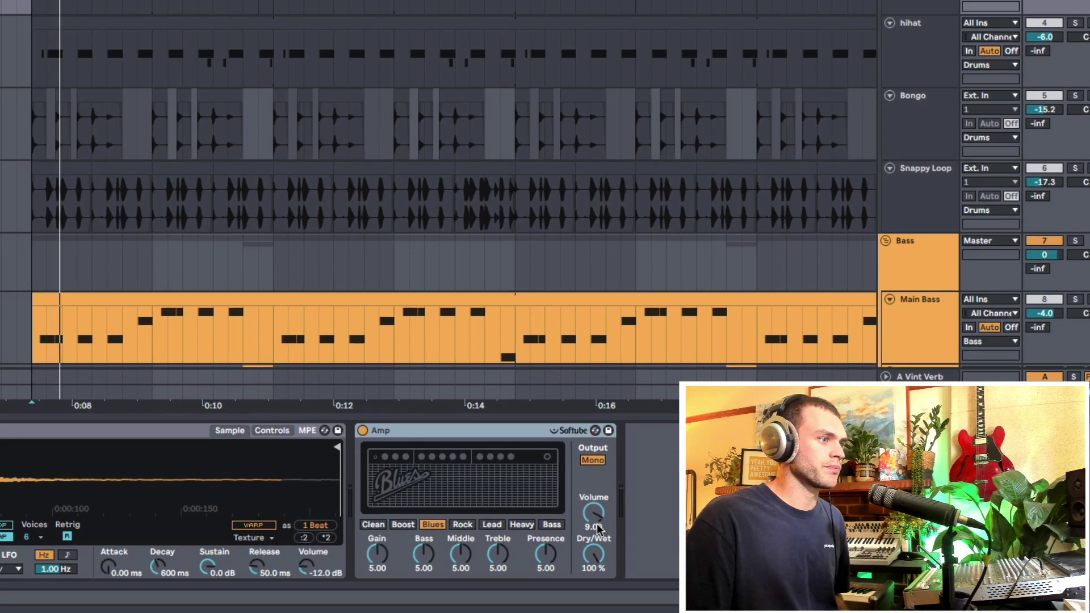
{"action": "mouse_move", "coordinate": [595, 513]}
{"action": "left_mouse_down"}
{"action": "mouse_move", "coordinate": [594, 529]}
{"action": "mouse_move", "coordinate": [594, 518]}
{"action": "left_mouse_up"}
{"action": "key", "text": "space"}
{"action": "key", "text": "space"}
{"action": "left_click_drag", "start_coordinate": [594, 554], "coordinate": [594, 602]}
{"action": "key", "text": "space"}
- Set the Amp volume to 5.08 and raise treble to 5.95, then bypass-compare the Amp
{"action": "left_click_drag", "start_coordinate": [589, 507], "coordinate": [589, 512]}
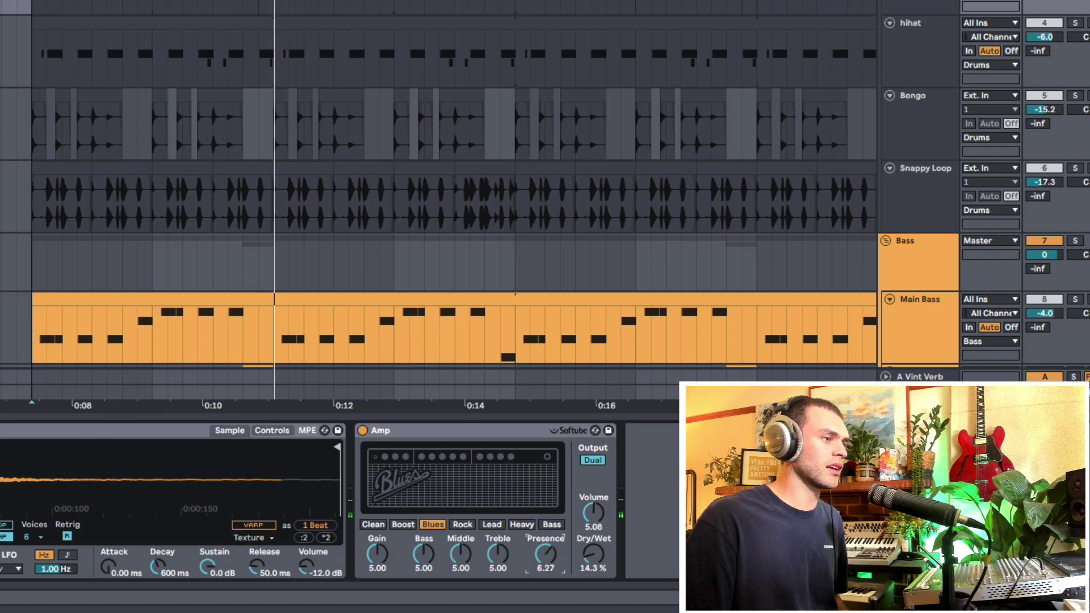
{"action": "key", "text": "space"}
{"action": "left_click_drag", "start_coordinate": [498, 554], "coordinate": [546, 562]}
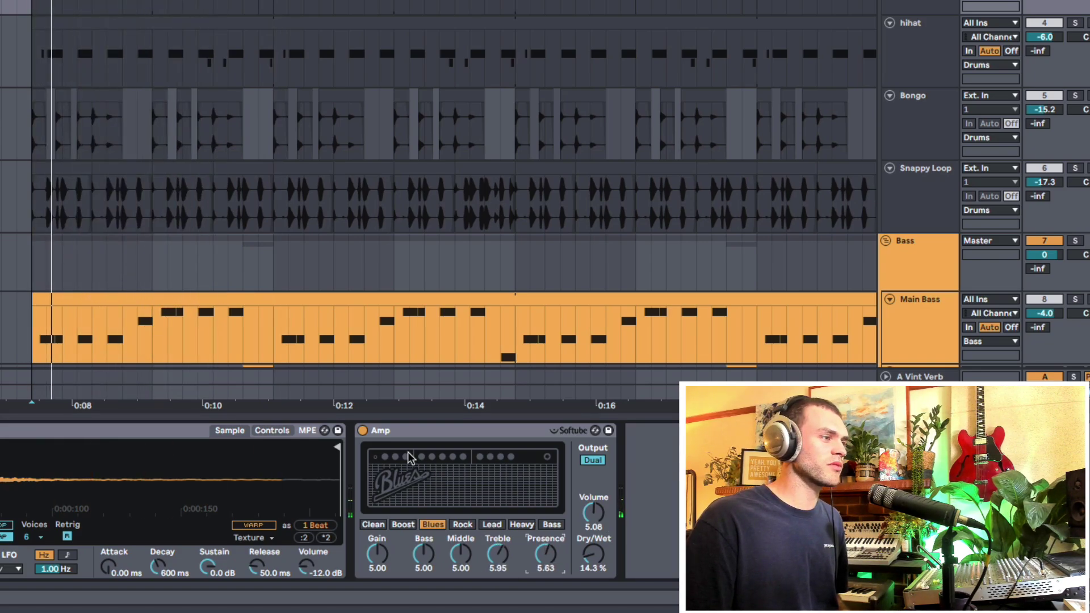
{"action": "left_click", "coordinate": [409, 433]}
{"action": "key", "text": "space"}
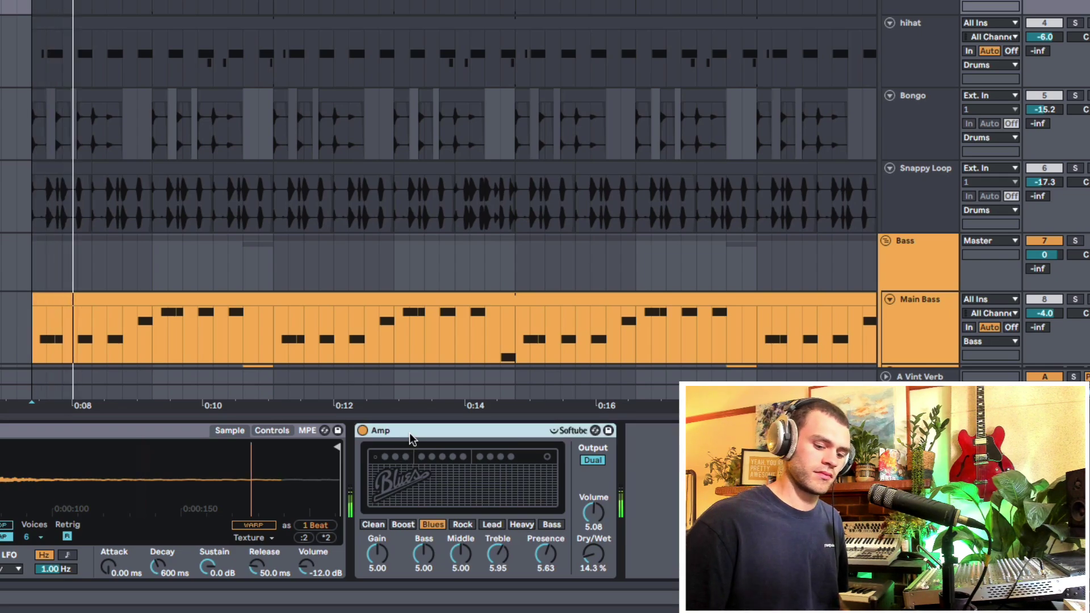
{"action": "key", "text": "0"}
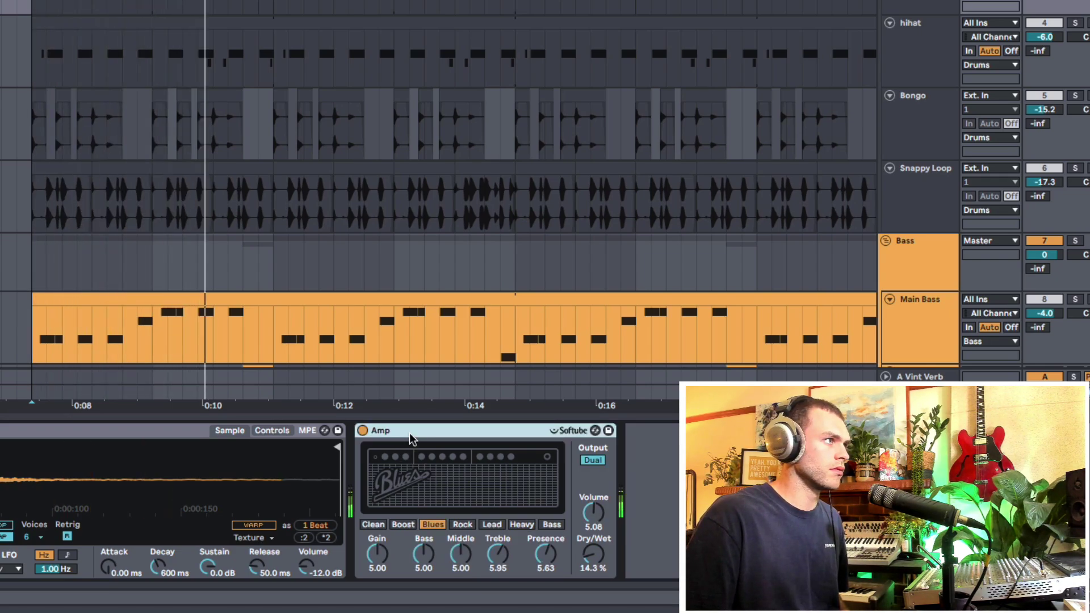
{"action": "key", "text": "0"}
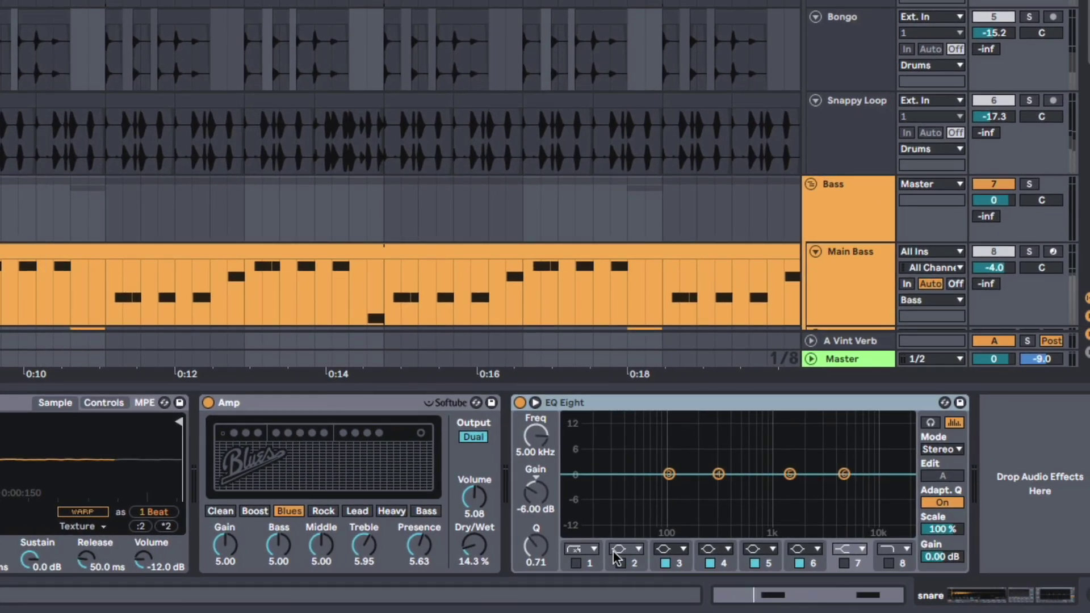
- Low-cut the snare near 108 Hz with EQ Eight and cut 3.35 dB around 13.2 kHz
{"action": "left_click", "coordinate": [577, 563]}
{"action": "mouse_move", "coordinate": [538, 431]}
{"action": "left_mouse_down"}
{"action": "mouse_move", "coordinate": [538, 386]}
{"action": "mouse_move", "coordinate": [535, 447]}
{"action": "left_mouse_up"}
{"action": "key", "text": "space"}
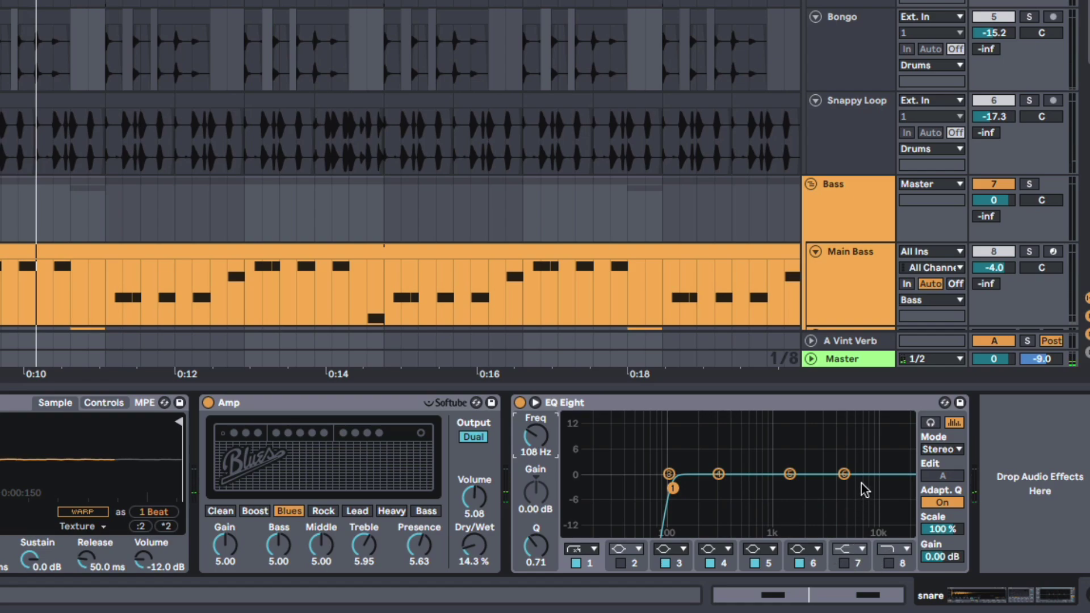
{"action": "left_click_drag", "start_coordinate": [844, 474], "coordinate": [887, 487]}
{"action": "key", "text": "space"}
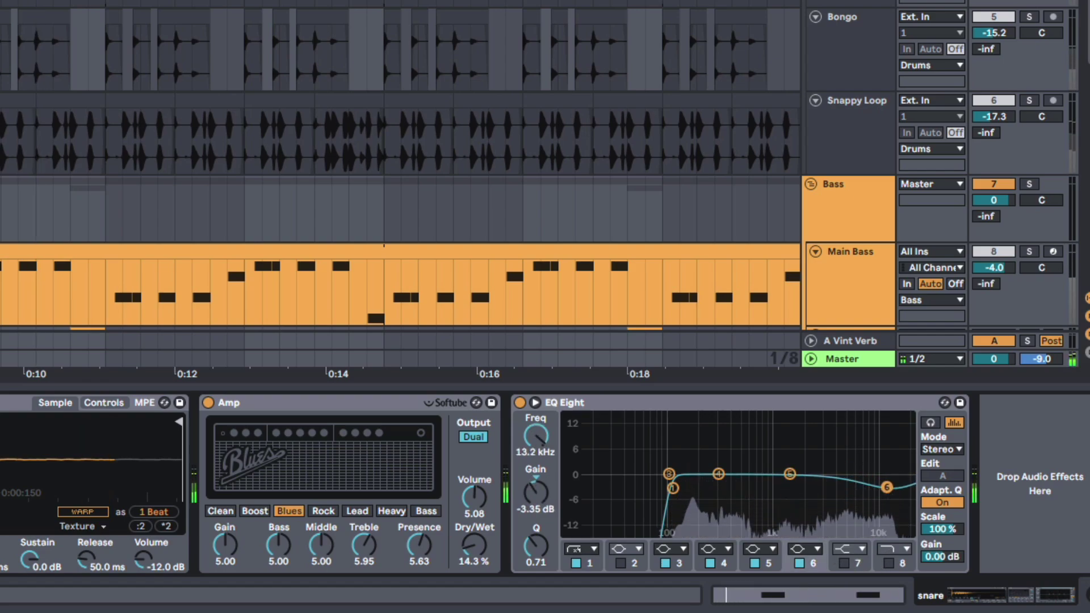
{"action": "key", "text": "space"}
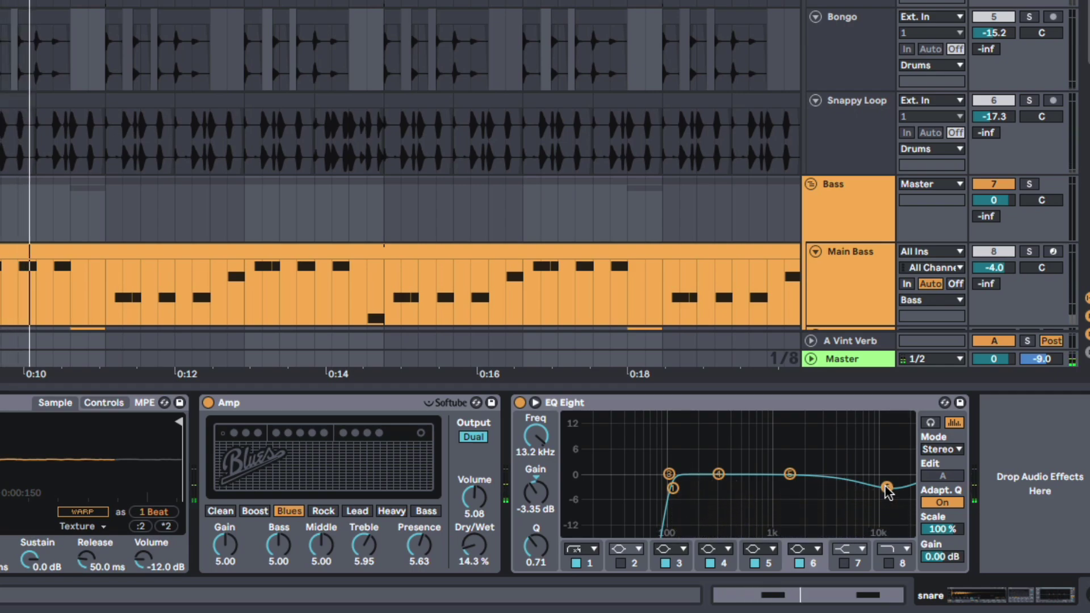
- Select the EQ Eight and Amp together and group them into an Audio Effect Rack
{"action": "left_click", "coordinate": [774, 404]}
{"action": "left_click", "coordinate": [365, 408], "text": "shift"}
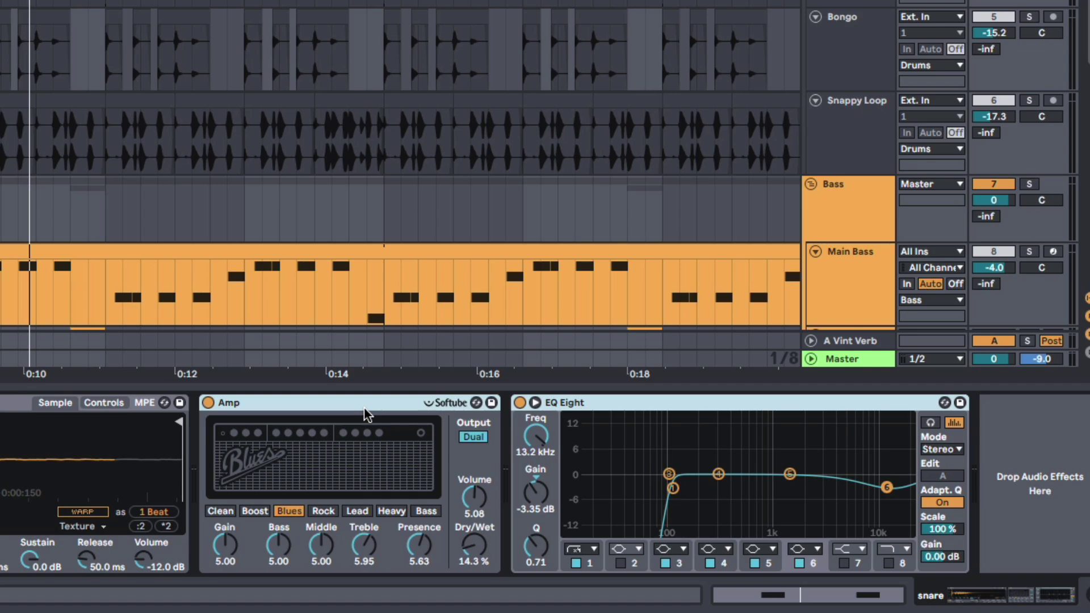
{"action": "key", "text": "ctrl+g"}
- Rename the rack to 'Crisp Snare' and save it as the Crisp Snare.adg preset
{"action": "left_click", "coordinate": [208, 467]}
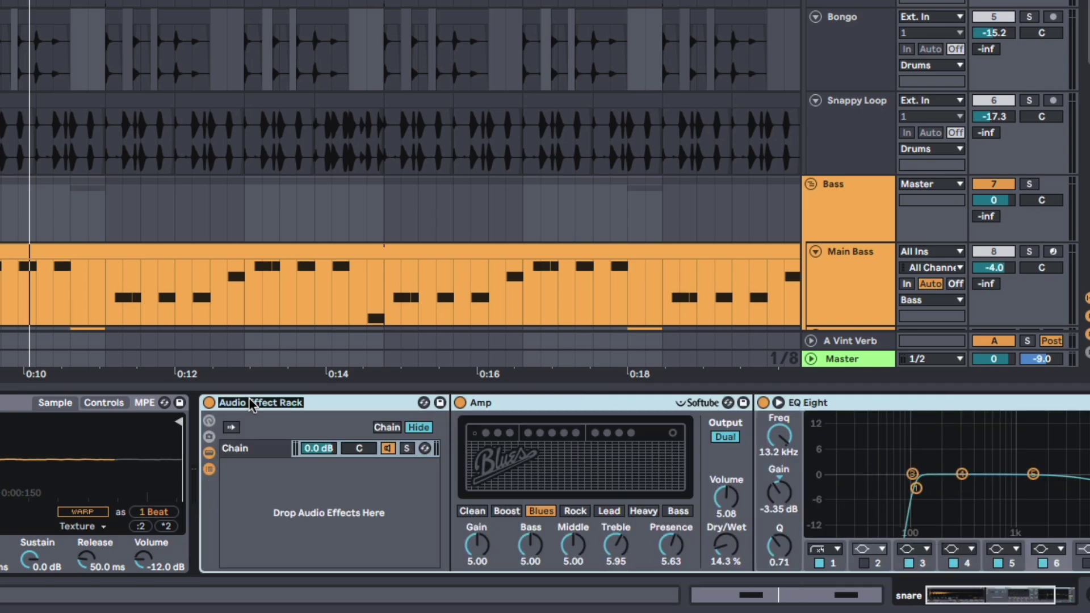
{"action": "type", "text": "Crisp Snare"}
{"action": "key", "text": "Return"}
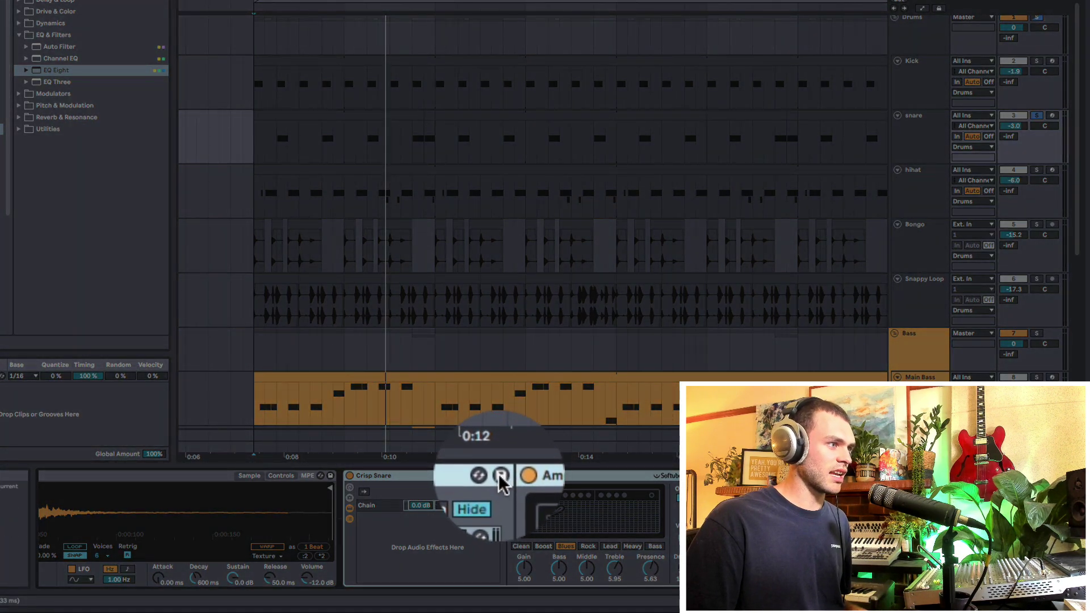
{"action": "left_click", "coordinate": [500, 476]}
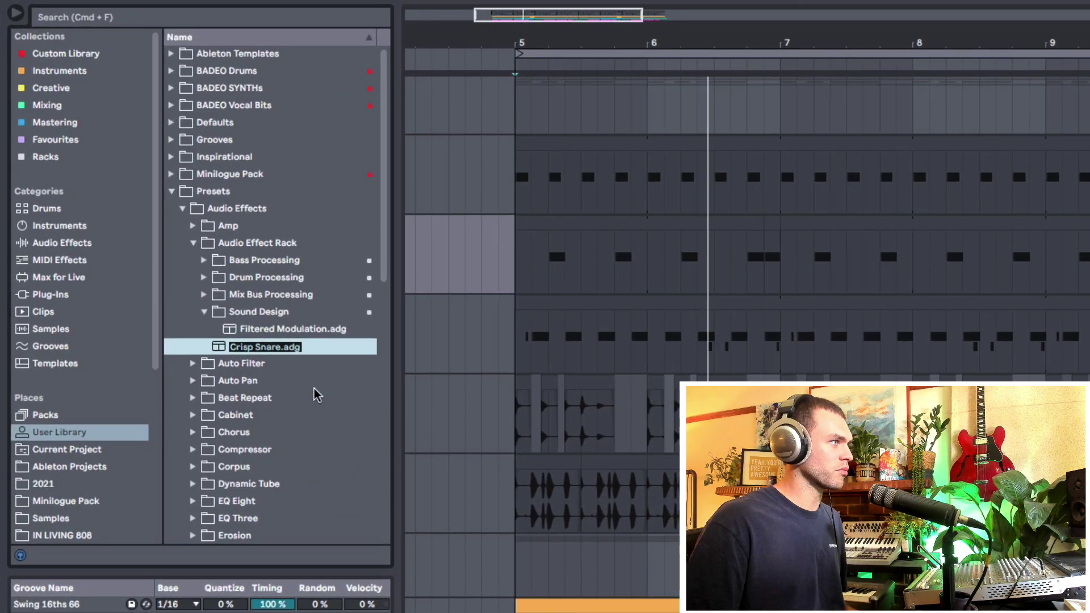
{"action": "key", "text": "Return"}
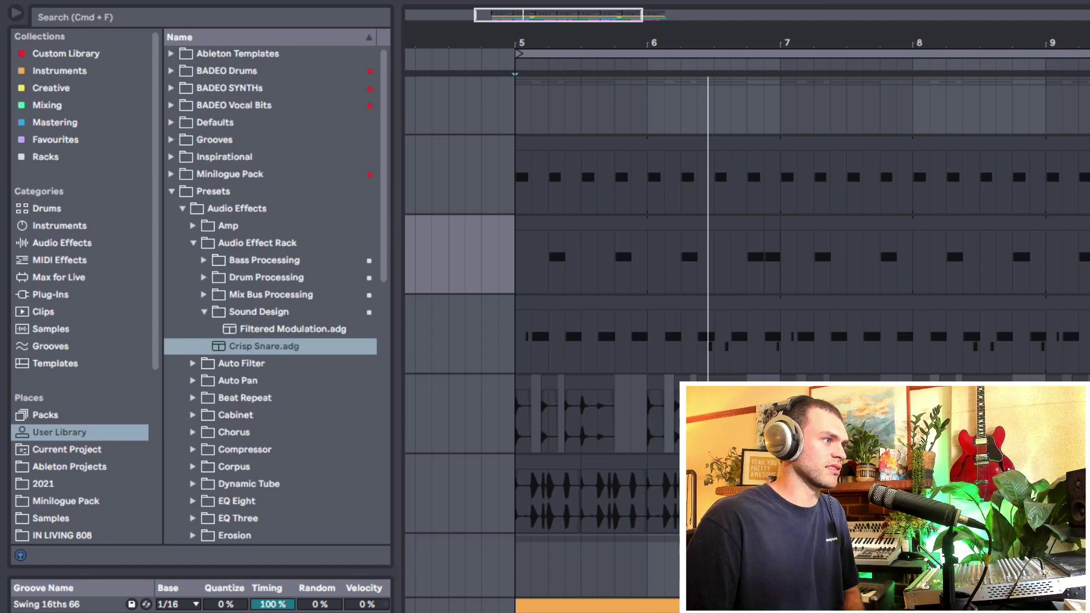
{"action": "left_click", "coordinate": [241, 352]}
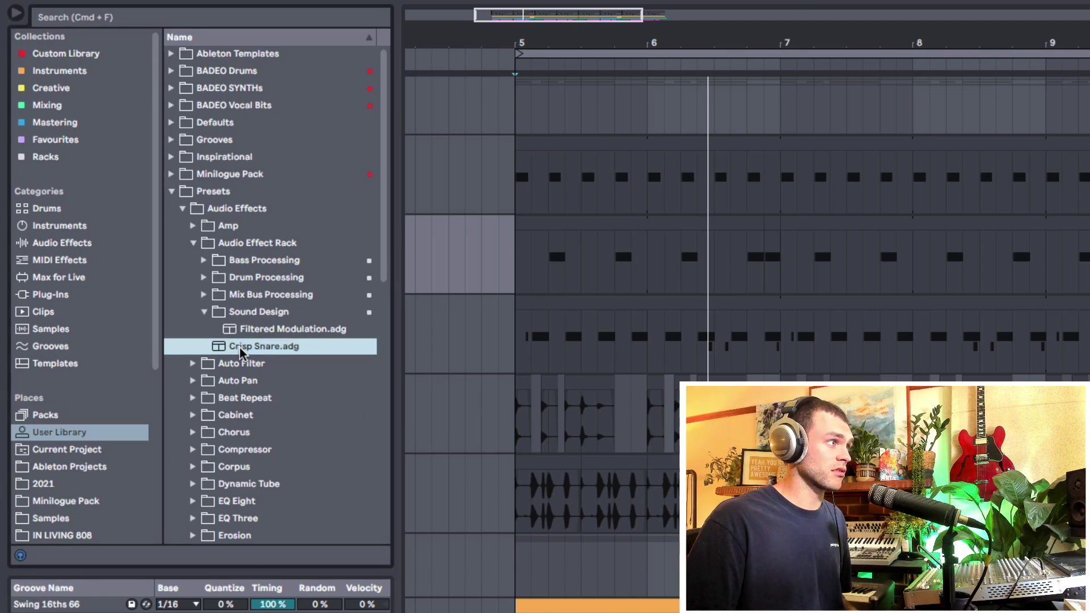
- Replace the snare sample with VMH2 Snares 086 and start playback to hear it
{"action": "right_click", "coordinate": [320, 519]}
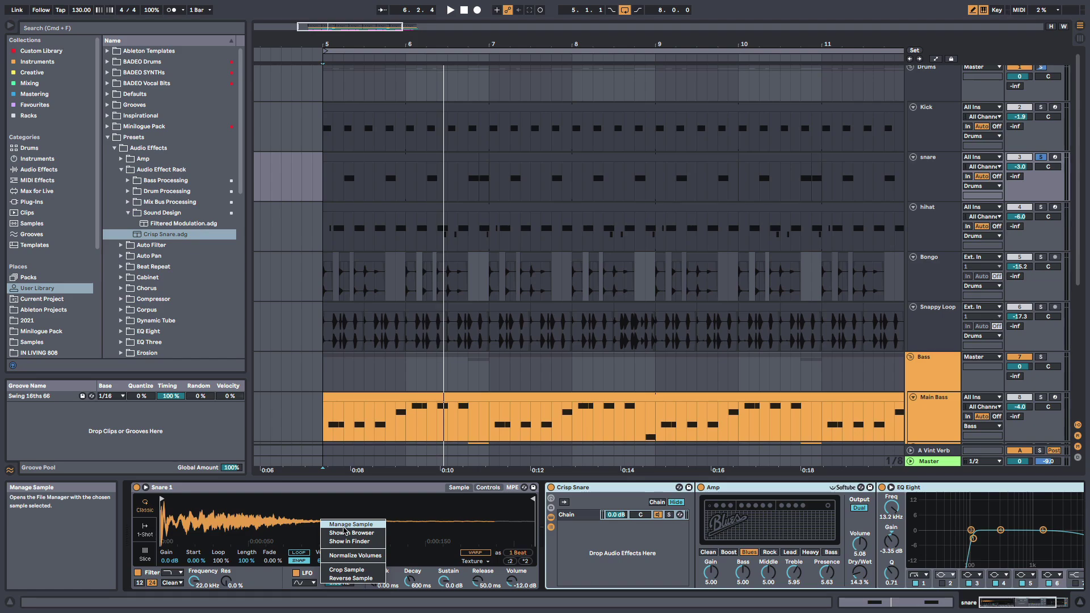
{"action": "left_click", "coordinate": [351, 533]}
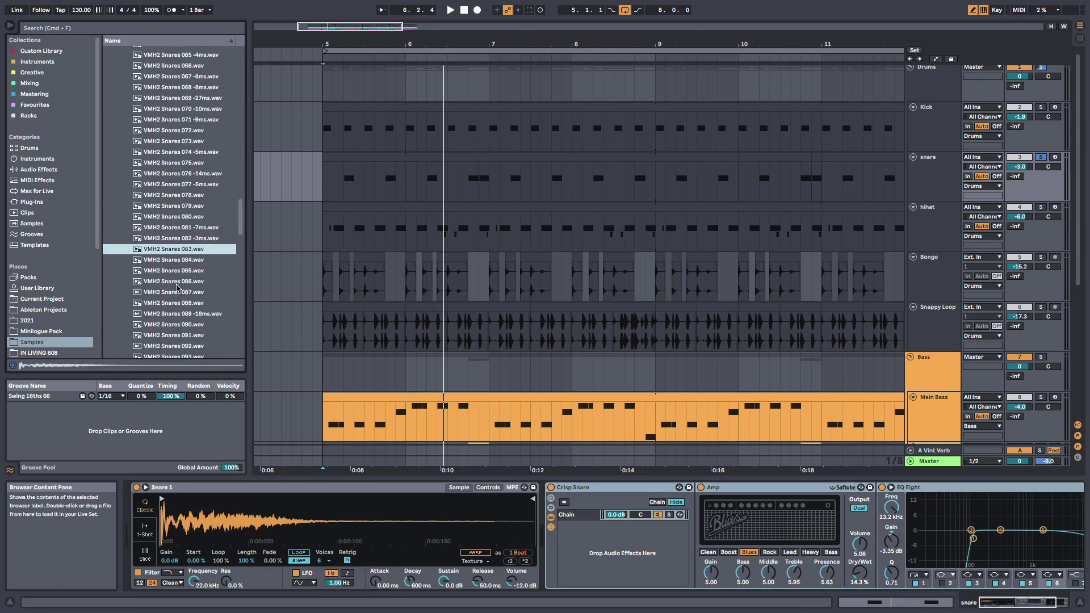
{"action": "left_click_drag", "start_coordinate": [152, 283], "coordinate": [282, 532]}
{"action": "key", "text": "space"}
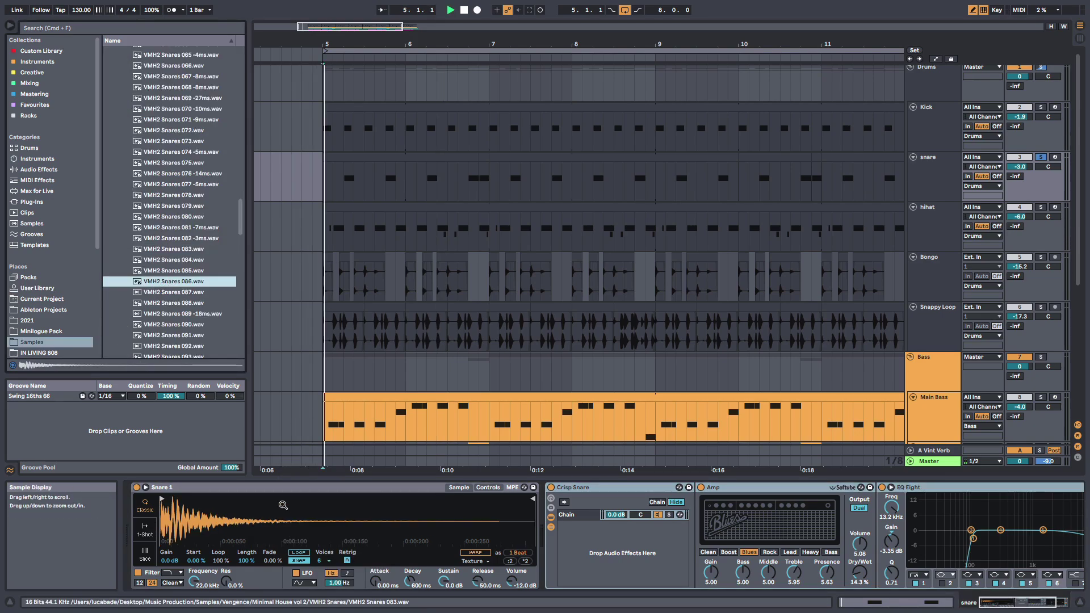
- Raise the EQ low-cut frequency, set the Amp dry/wet to 19% and nudge treble up
{"action": "left_click", "coordinate": [565, 549]}
{"action": "scroll", "coordinate": [542, 561], "scroll_direction": "right", "scroll_amount": 3}
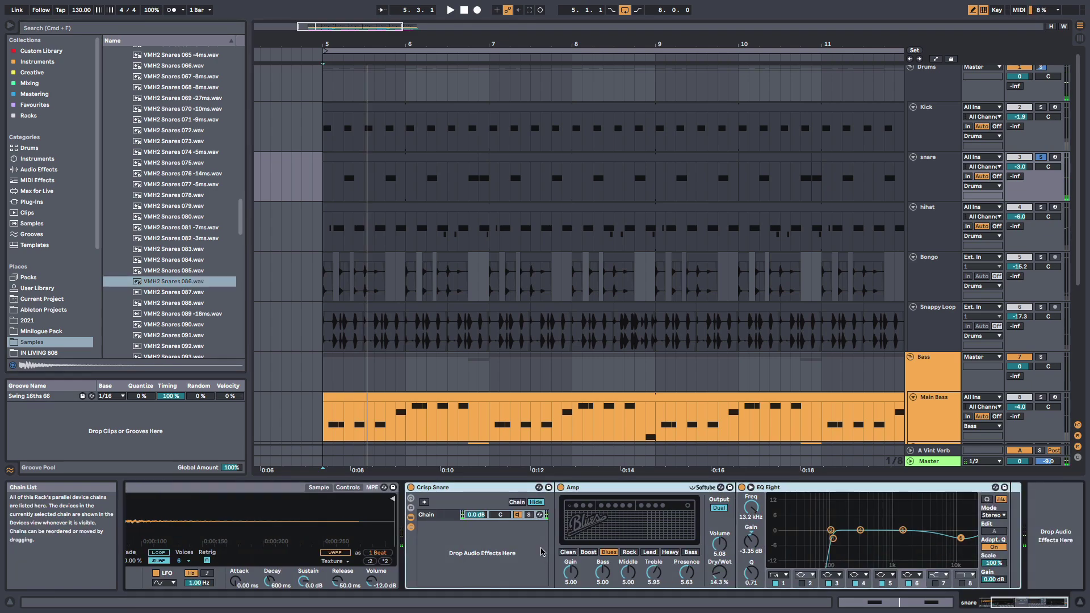
{"action": "key", "text": "space"}
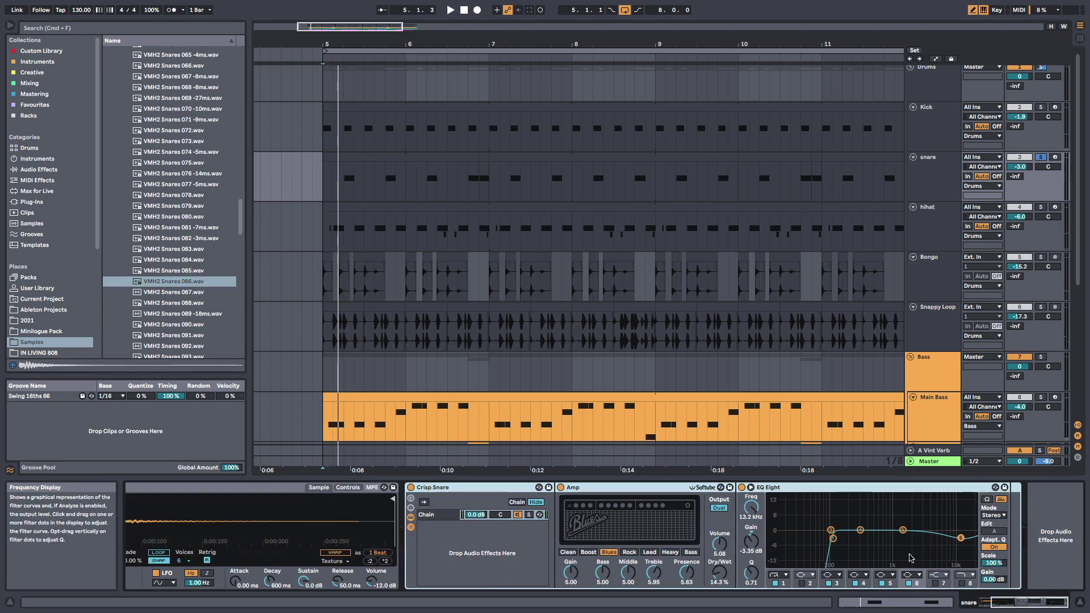
{"action": "key", "text": "space"}
{"action": "left_click_drag", "start_coordinate": [833, 538], "coordinate": [838, 539]}
{"action": "key", "text": "space"}
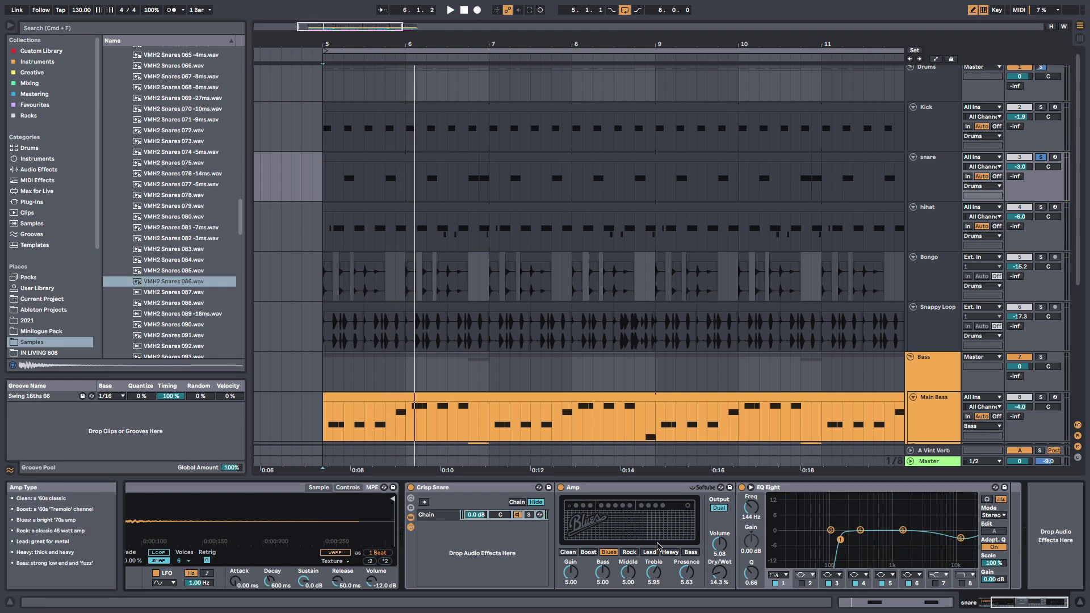
{"action": "key", "text": "space"}
{"action": "left_click_drag", "start_coordinate": [720, 573], "coordinate": [719, 570]}
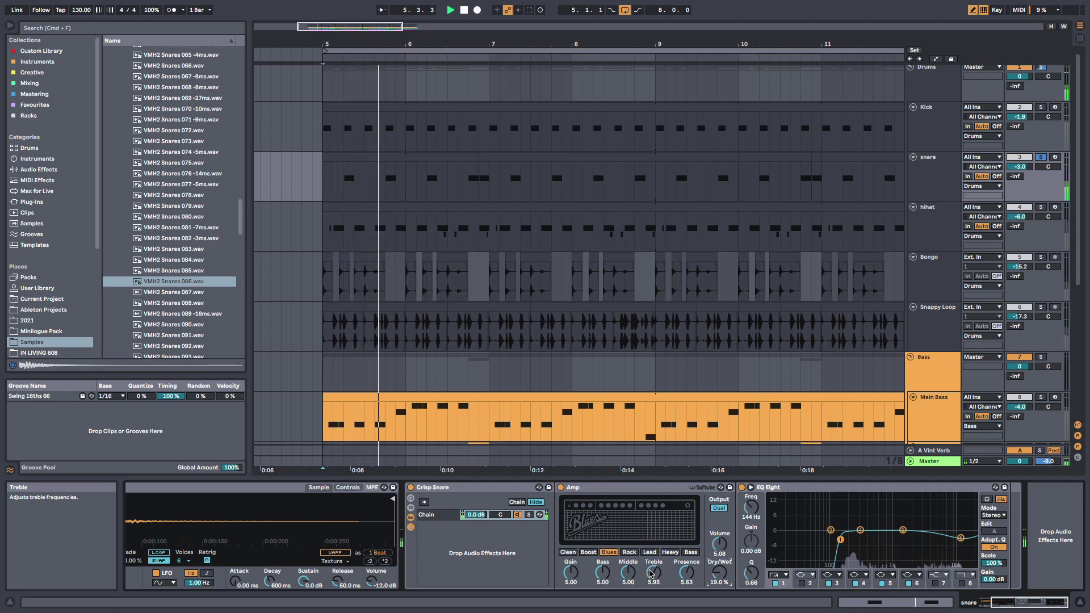
{"action": "left_click_drag", "start_coordinate": [654, 573], "coordinate": [654, 575]}
- Move Crisp Snare.adg into the Drum Processing folder, confirm it, then collapse the folder
{"action": "left_click", "coordinate": [459, 489]}
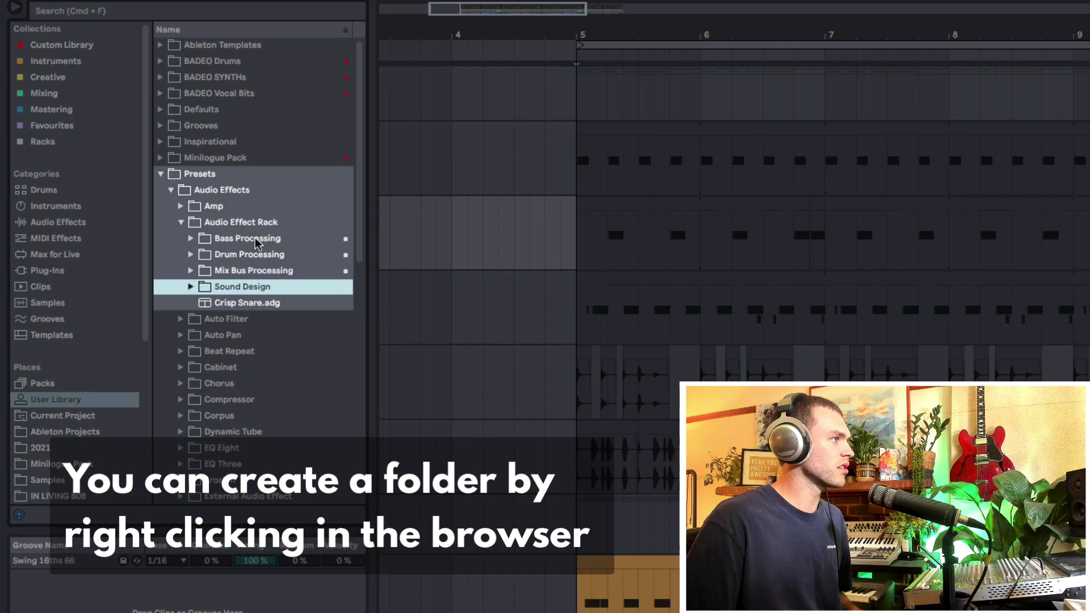
{"action": "left_click", "coordinate": [243, 307]}
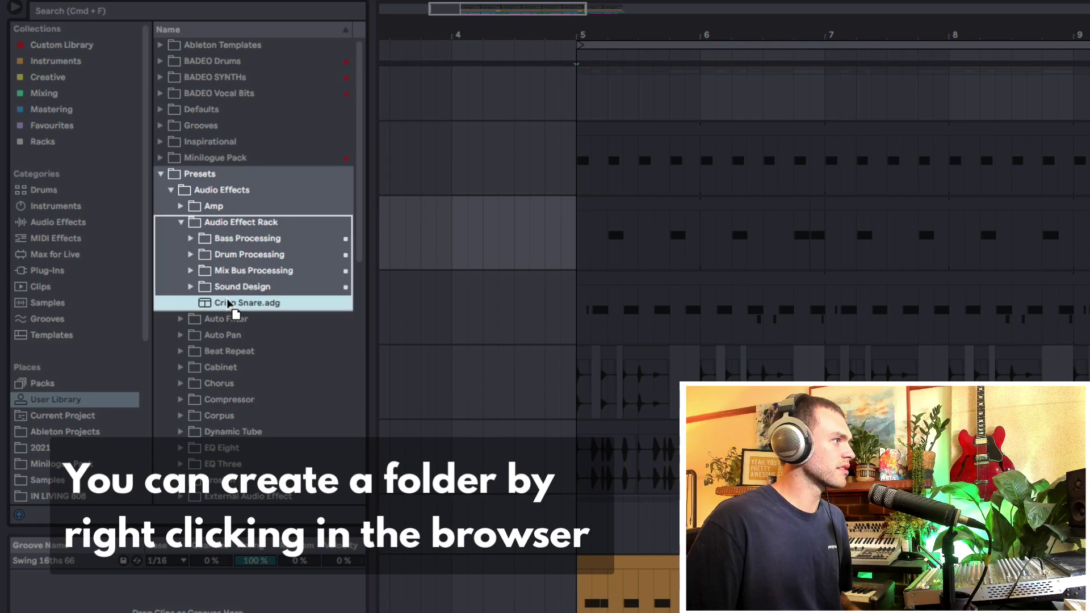
{"action": "left_click_drag", "start_coordinate": [230, 254], "coordinate": [228, 254]}
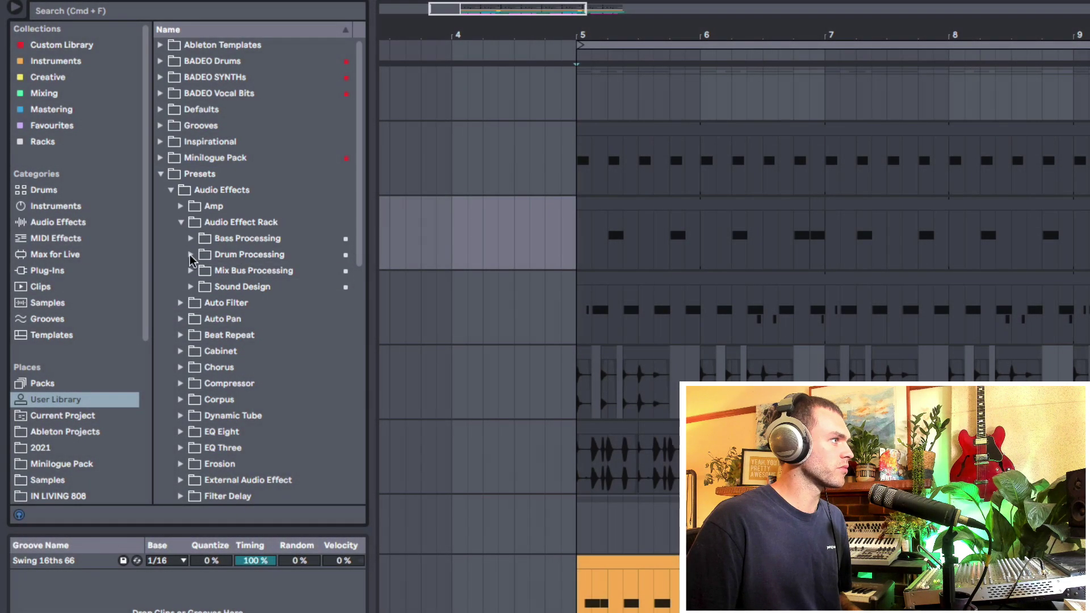
{"action": "left_click", "coordinate": [192, 255]}
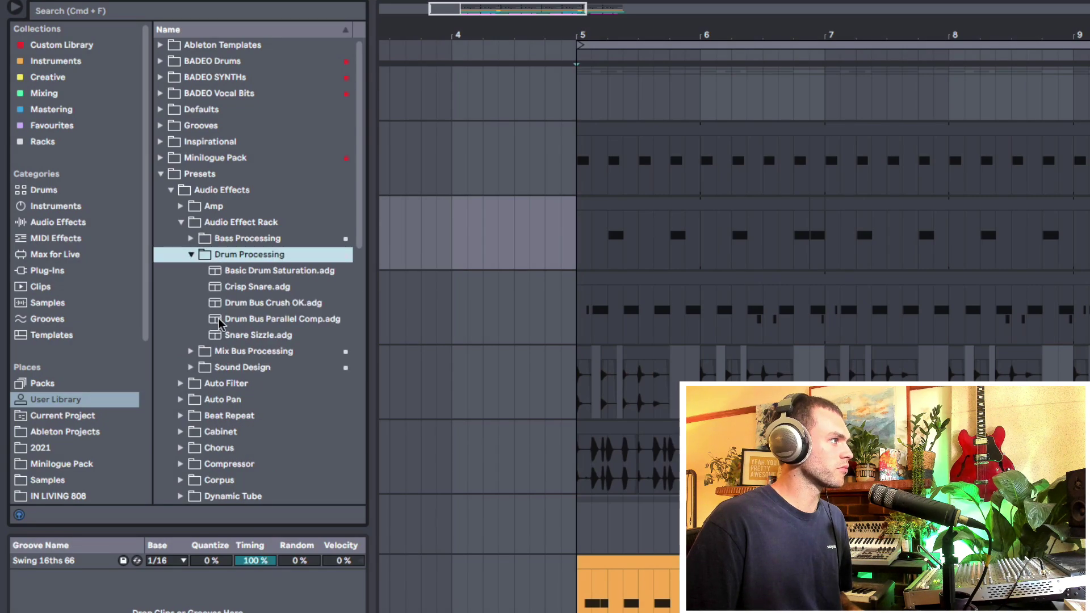
{"action": "left_click", "coordinate": [192, 256]}
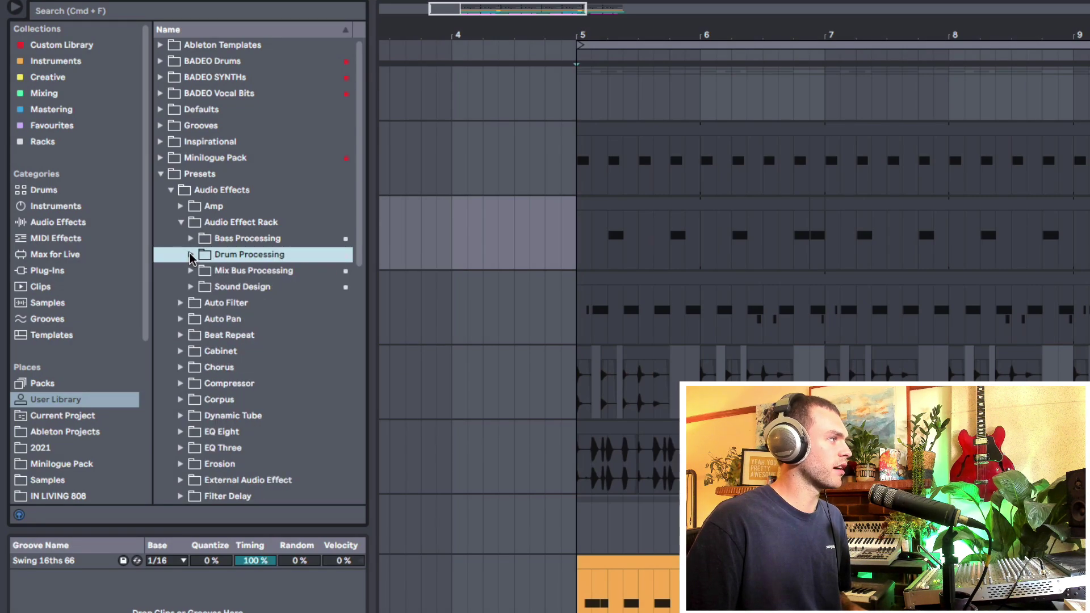
{"action": "left_click", "coordinate": [64, 143]}
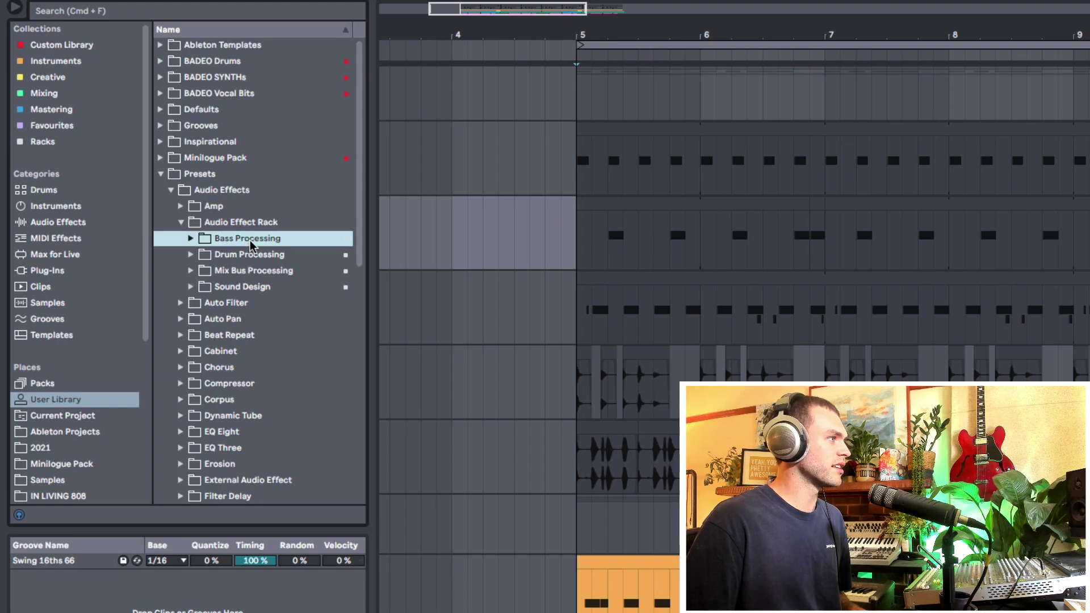
- Check the Bass Processing folder's colour options without applying one, then browse the rack preset folders
{"action": "right_click", "coordinate": [251, 244]}
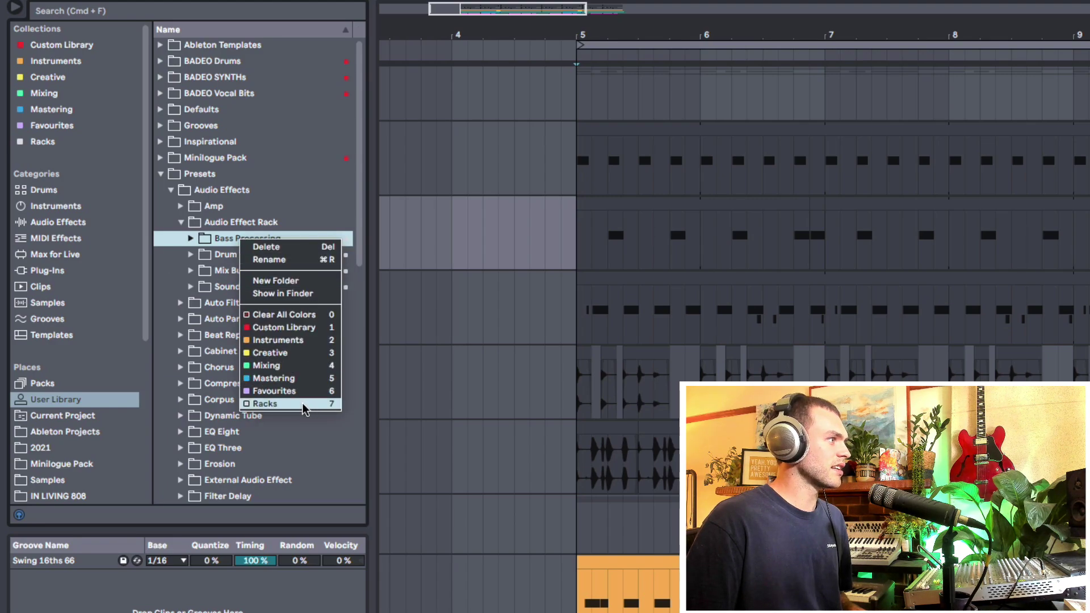
{"action": "left_click", "coordinate": [206, 253]}
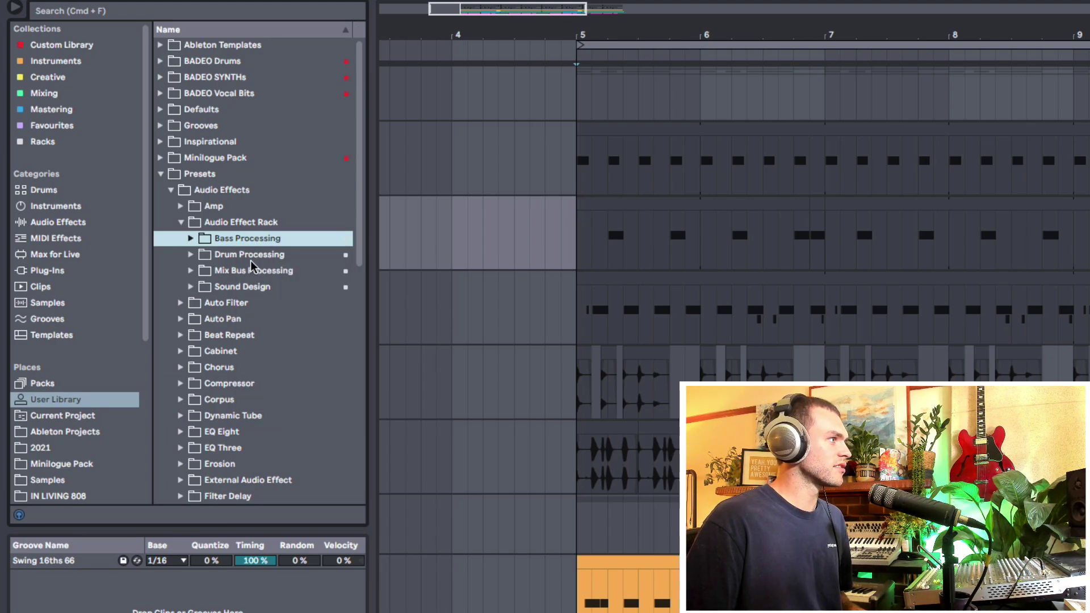
{"action": "left_click", "coordinate": [251, 259]}
{"action": "left_click", "coordinate": [260, 302]}
{"action": "left_click", "coordinate": [262, 287]}
{"action": "left_click", "coordinate": [262, 274]}
- Filter to the Racks collection, expand Drum Processing and select one of its drum rack presets
{"action": "left_click", "coordinate": [263, 256]}
{"action": "left_click", "coordinate": [264, 242]}
{"action": "left_click", "coordinate": [50, 143]}
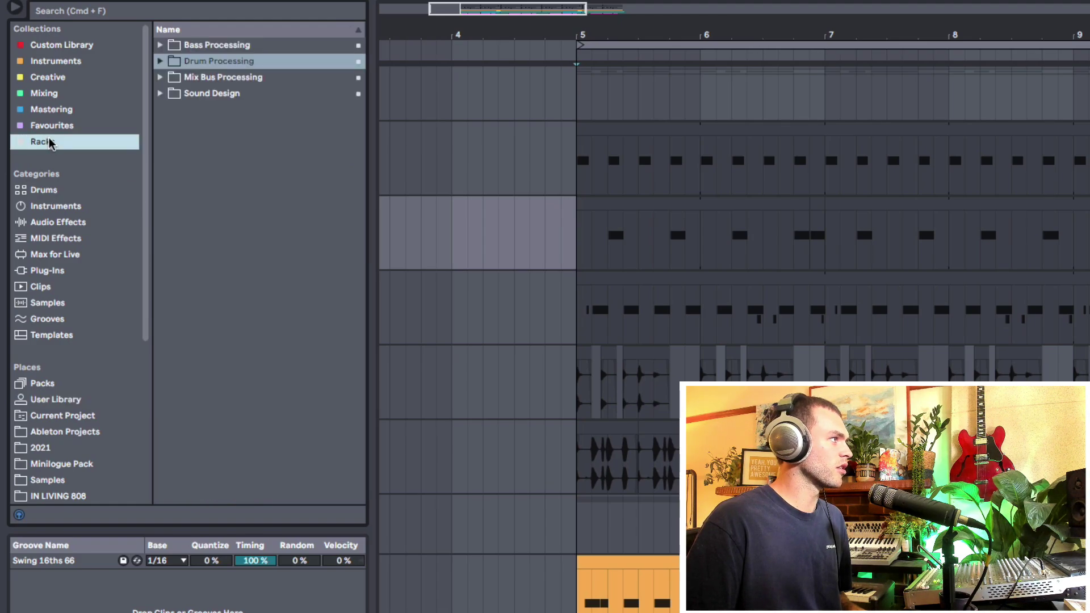
{"action": "left_click", "coordinate": [160, 62]}
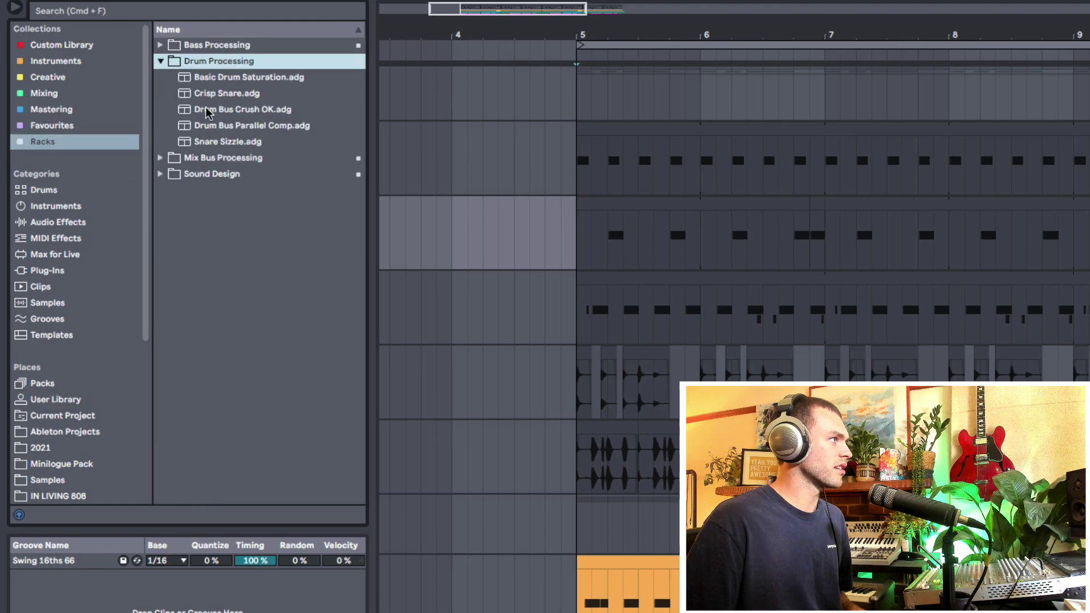
{"action": "left_click", "coordinate": [225, 95]}
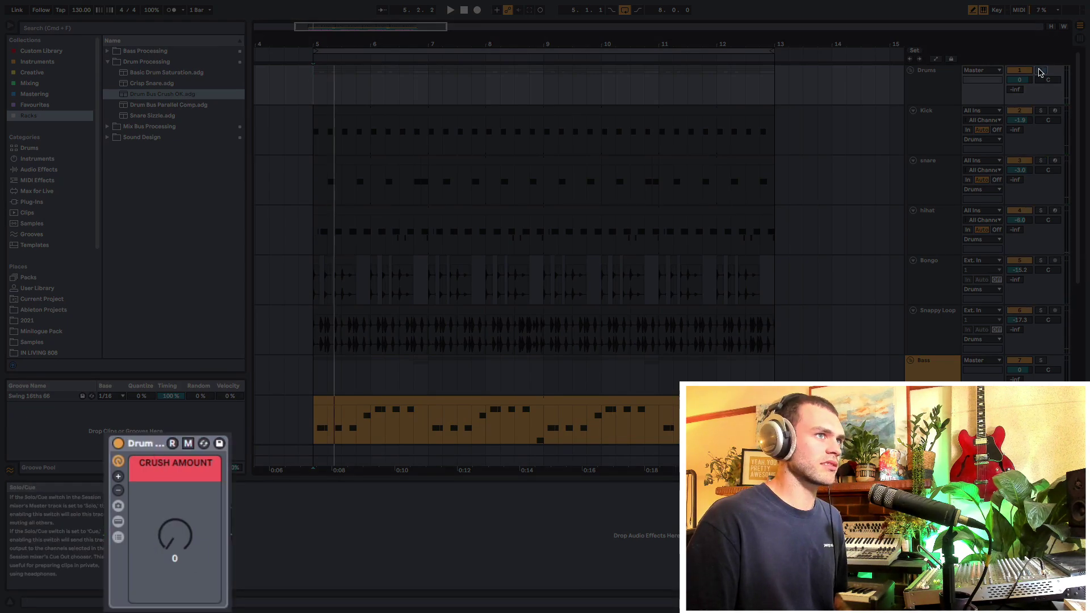
- Solo the Drums track, play from bar 5 and raise Crush Amount to 69
{"action": "left_click", "coordinate": [1041, 70]}
{"action": "key", "text": "space"}
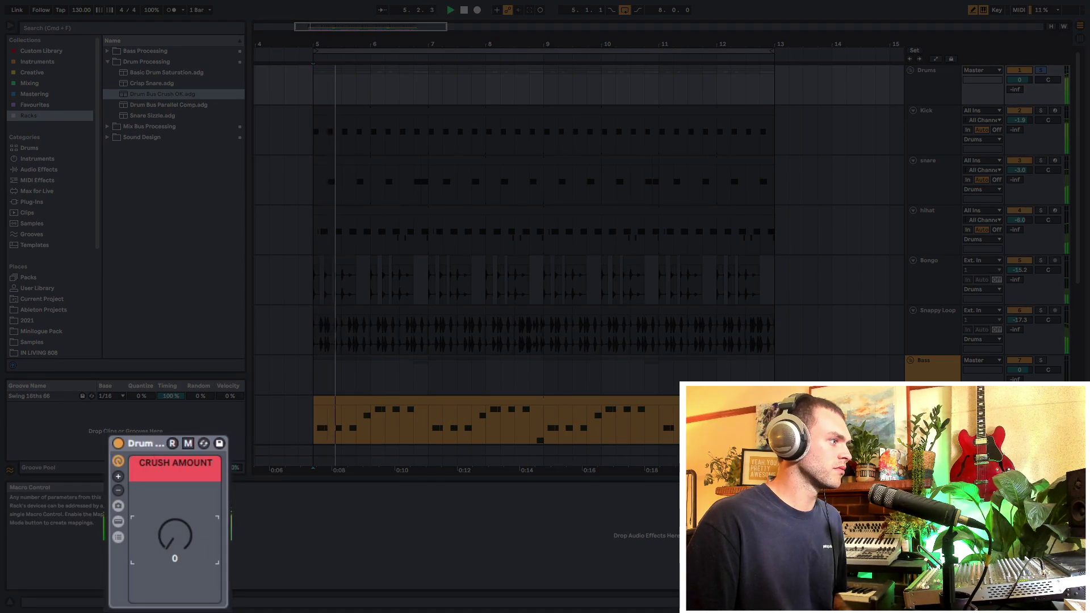
{"action": "left_click_drag", "start_coordinate": [175, 534], "coordinate": [175, 497]}
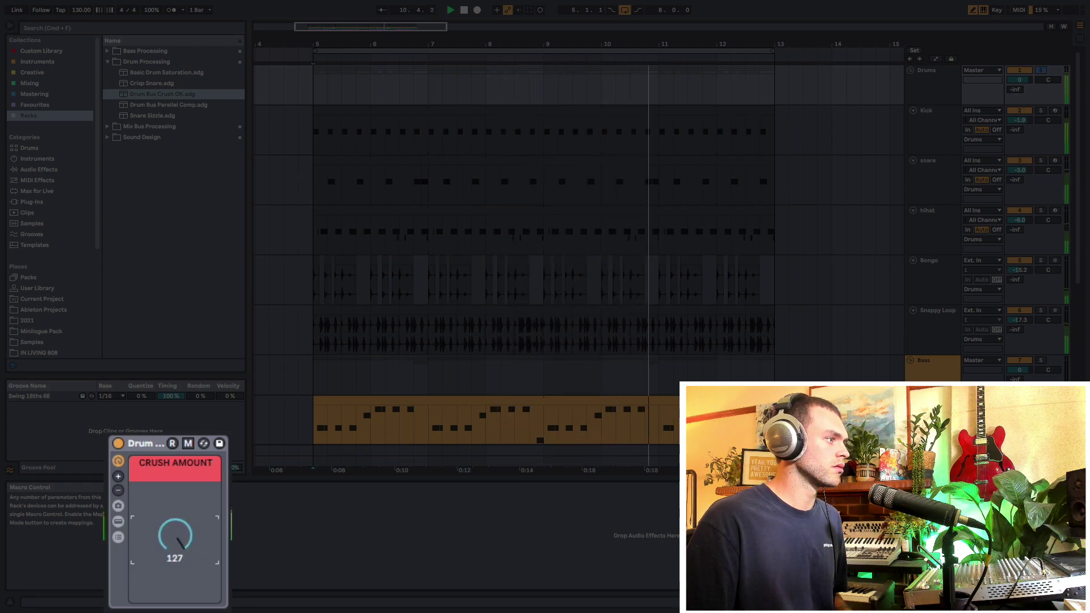
{"action": "key", "text": "space"}
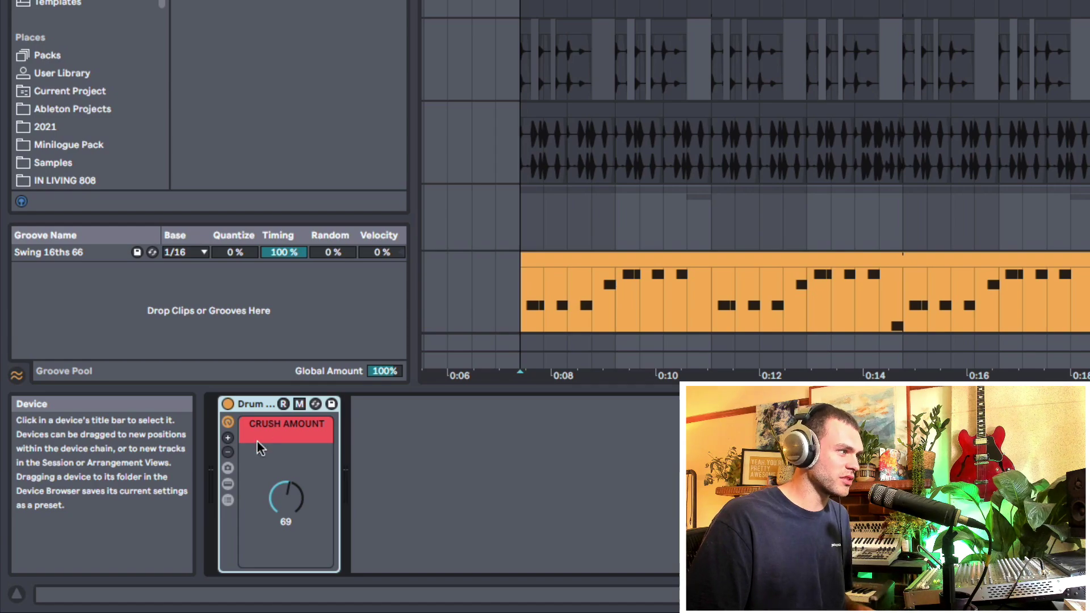
- Show the drum crush rack's devices, then ungroup the rack into separate devices
{"action": "left_click", "coordinate": [227, 437]}
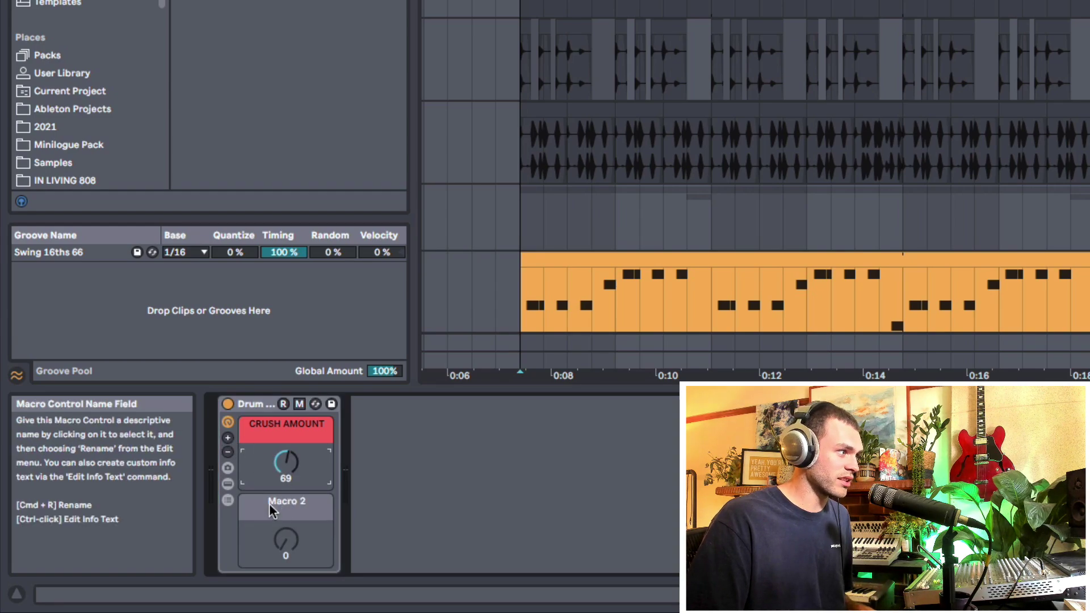
{"action": "left_click", "coordinate": [229, 484]}
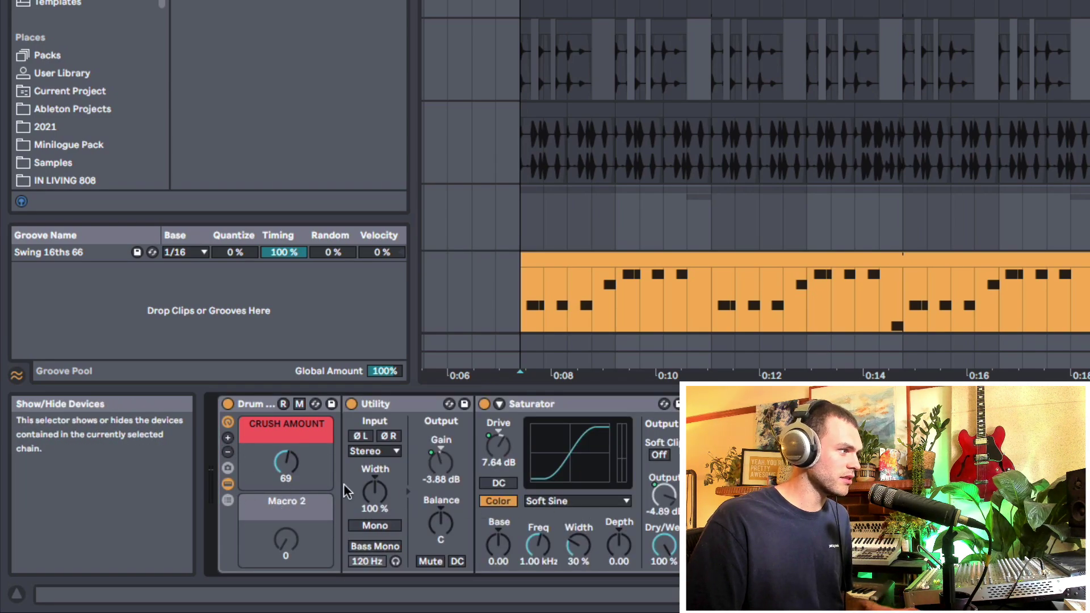
{"action": "left_click", "coordinate": [229, 484]}
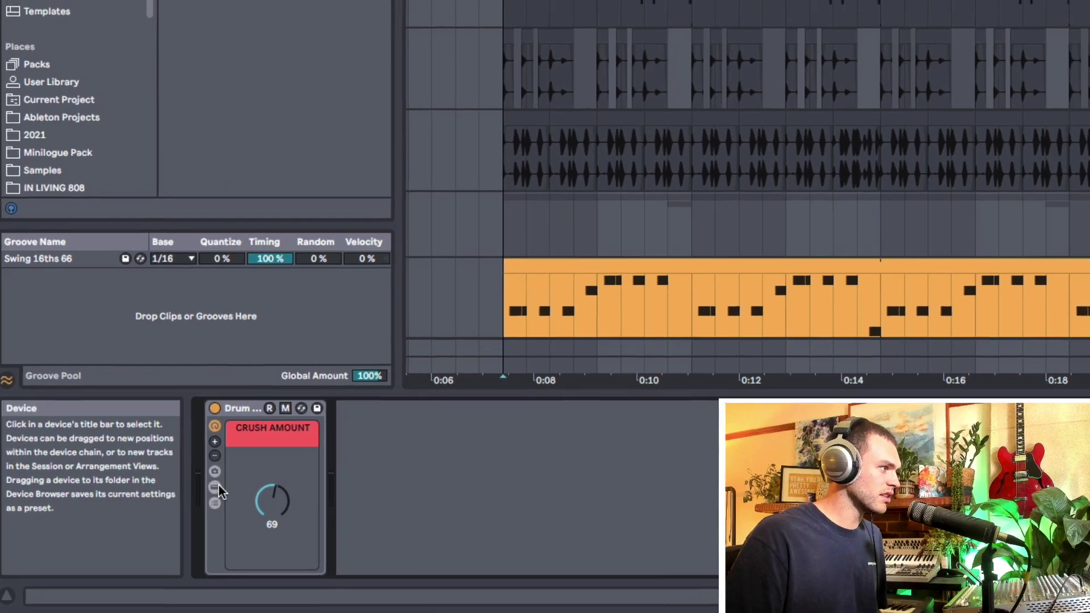
{"action": "left_click", "coordinate": [228, 484]}
{"action": "left_click", "coordinate": [121, 452]}
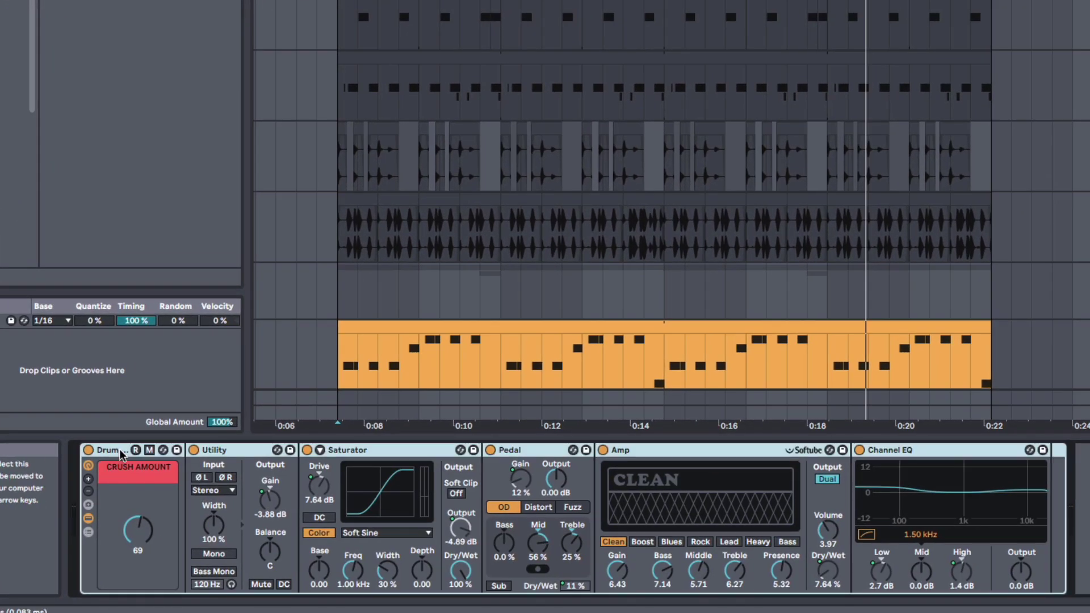
{"action": "key", "text": "super+shift+g"}
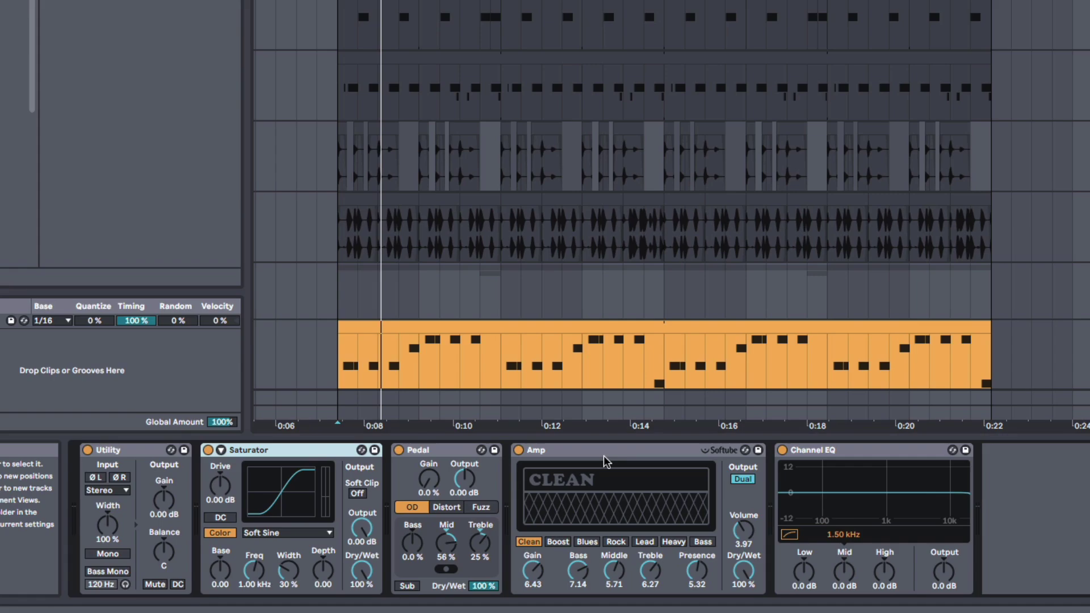
- Select the whole device run from Utility through Channel EQ for regrouping
{"action": "left_click", "coordinate": [605, 454], "text": "shift"}
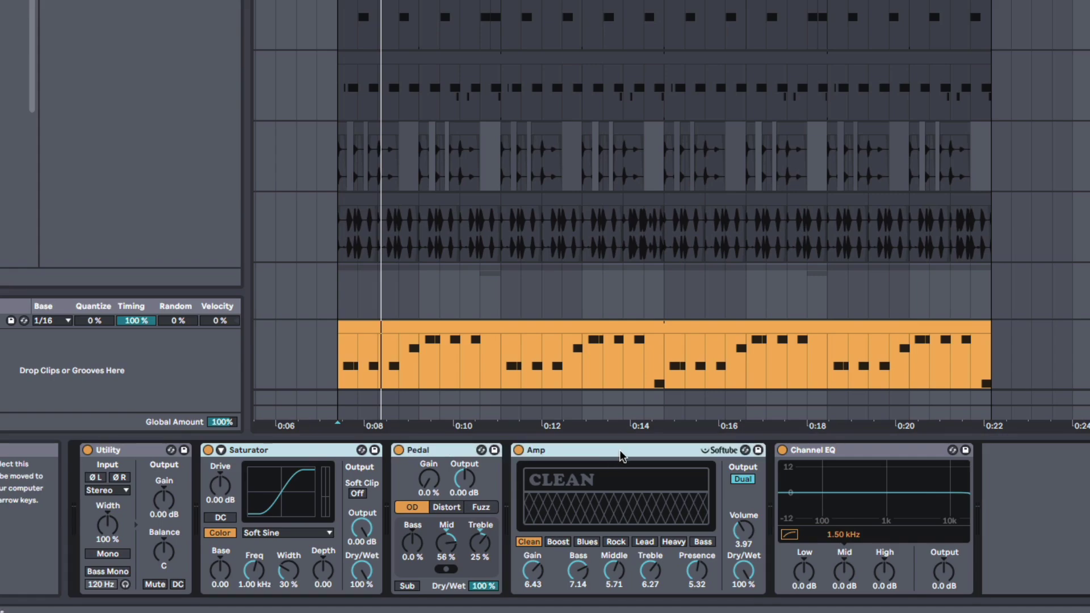
{"action": "left_click", "coordinate": [849, 457]}
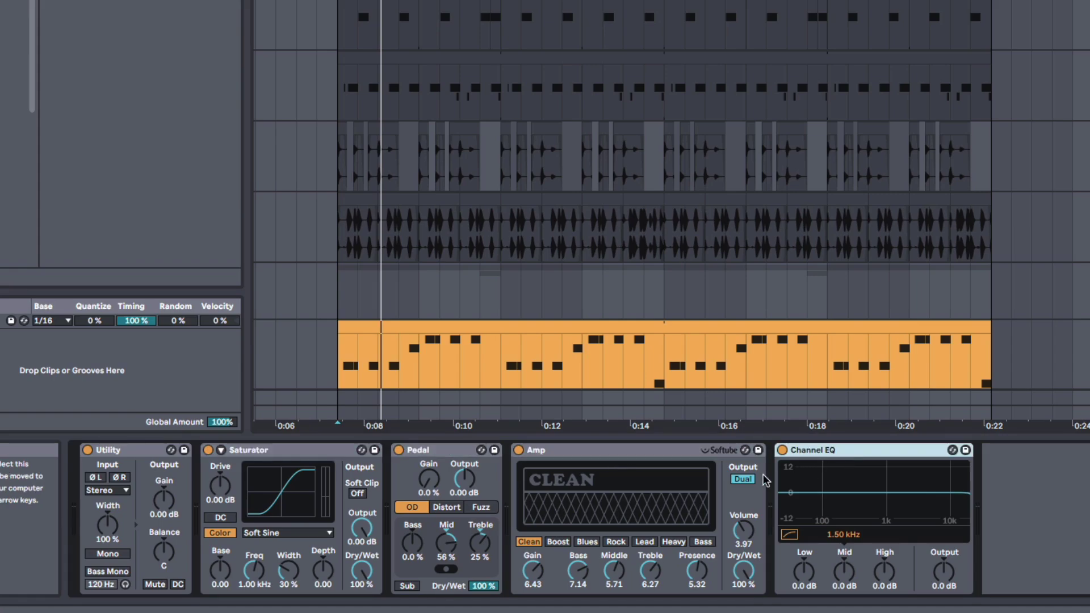
{"action": "left_click", "coordinate": [141, 453]}
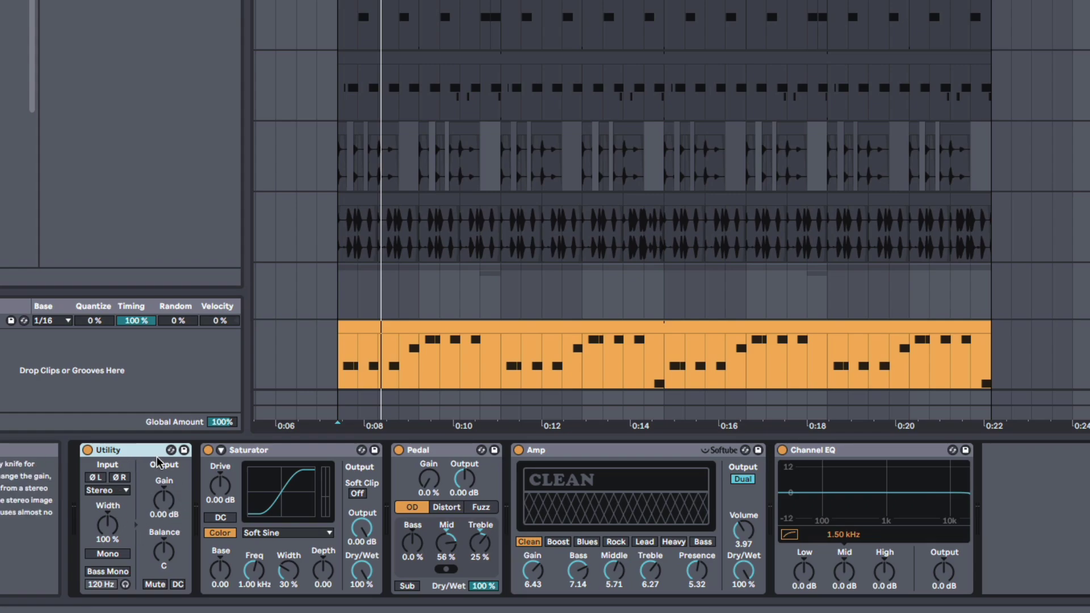
{"action": "left_click", "coordinate": [857, 454], "text": "shift"}
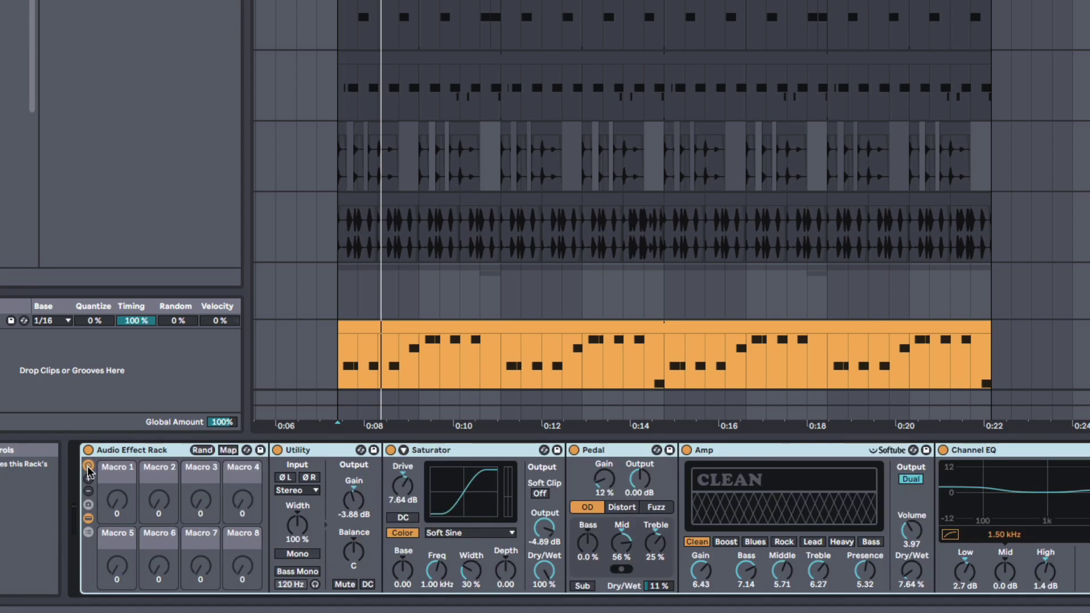
- Reduce the new rack's visible macros down to just one
{"action": "left_click", "coordinate": [89, 491]}
{"action": "left_click", "coordinate": [89, 491]}
{"action": "left_click", "coordinate": [89, 491]}
{"action": "left_click", "coordinate": [88, 491]}
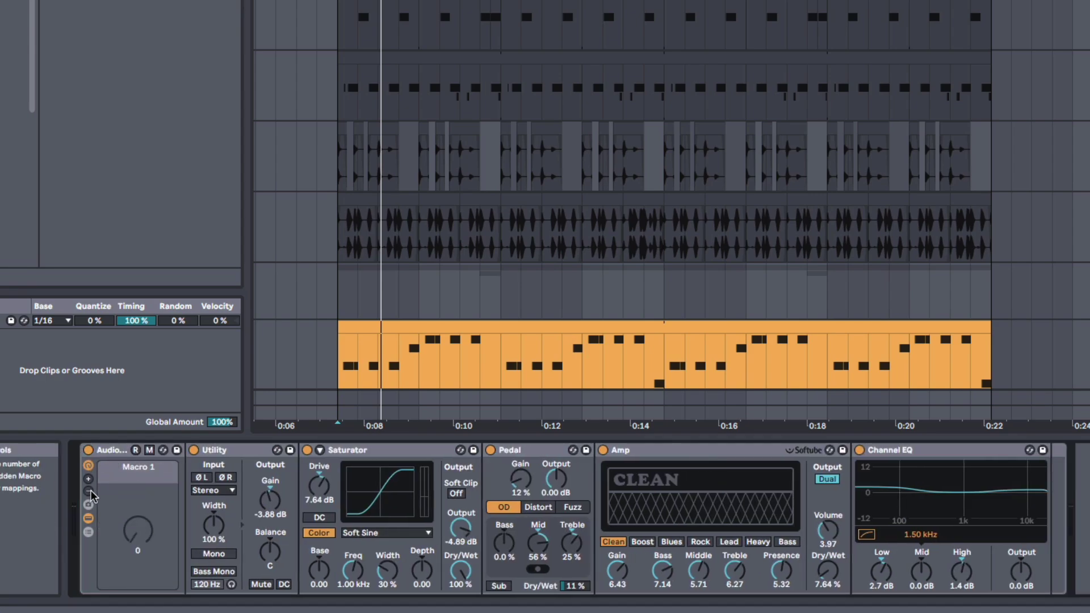
- Colour Macro 1 red and rename it CRUSH
{"action": "right_click", "coordinate": [149, 477]}
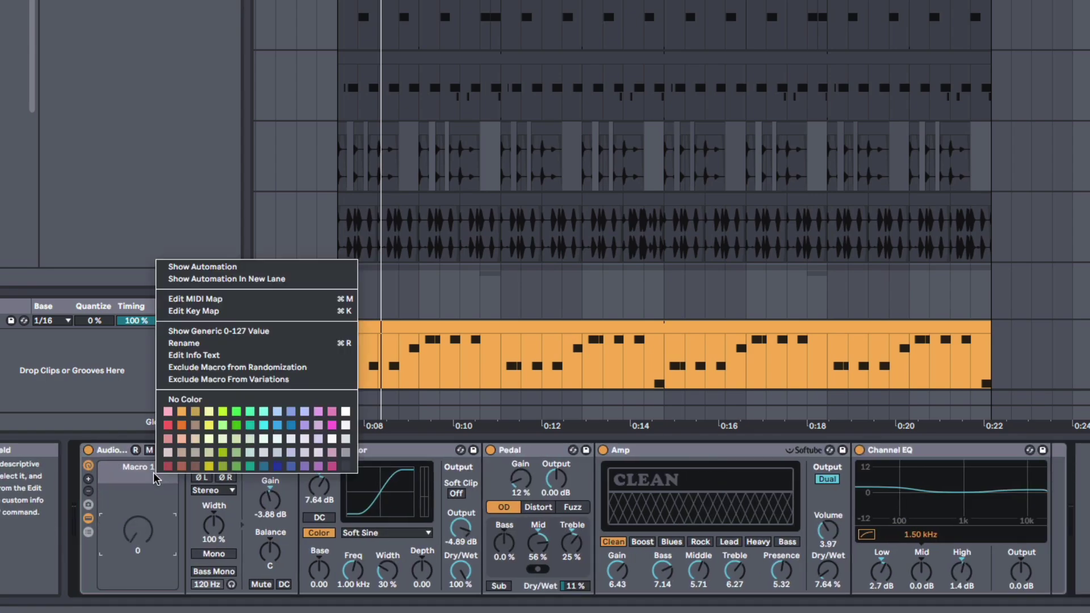
{"action": "left_click", "coordinate": [170, 423]}
{"action": "key", "text": "ctrl+r"}
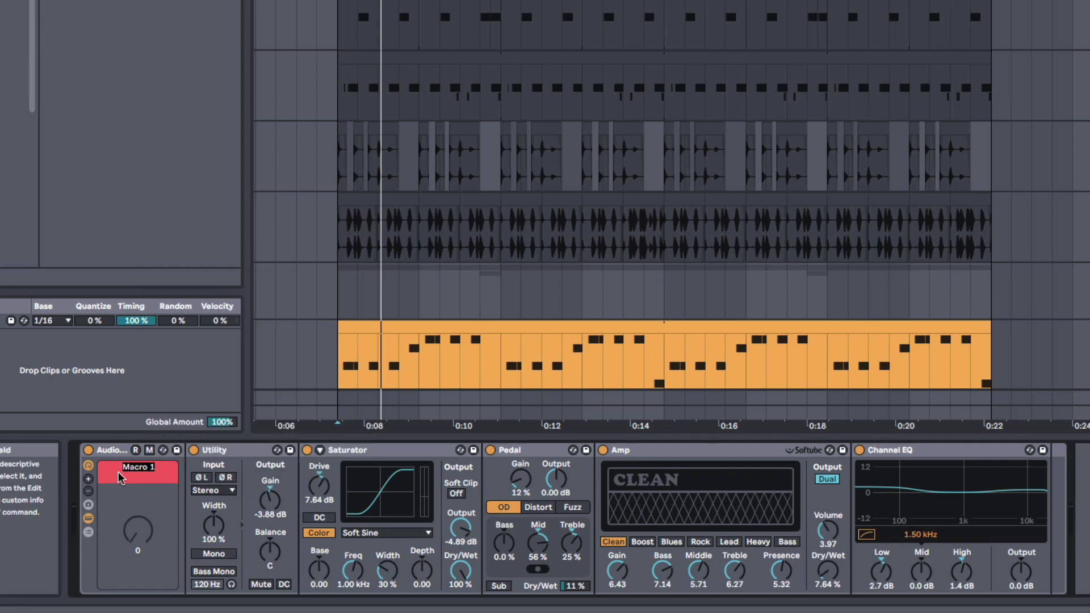
{"action": "type", "text": "CRUSH"}
{"action": "key", "text": "Return"}
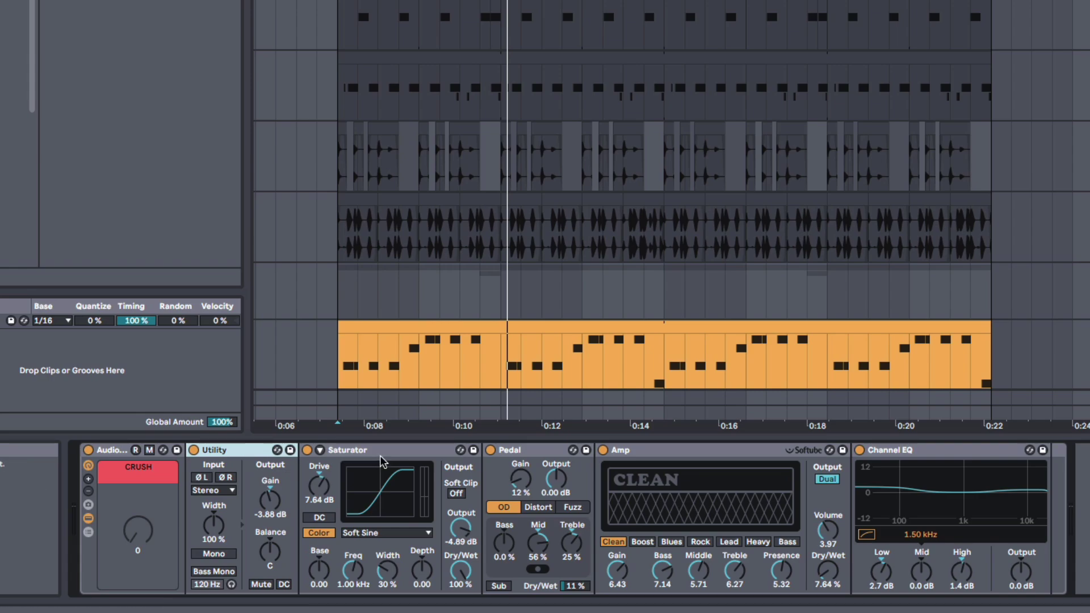
- Fold Pedal, Amp and Channel EQ into strips and raise the Saturator Drive to 11.4 dB
{"action": "left_click", "coordinate": [513, 453]}
{"action": "double_click", "coordinate": [512, 453]}
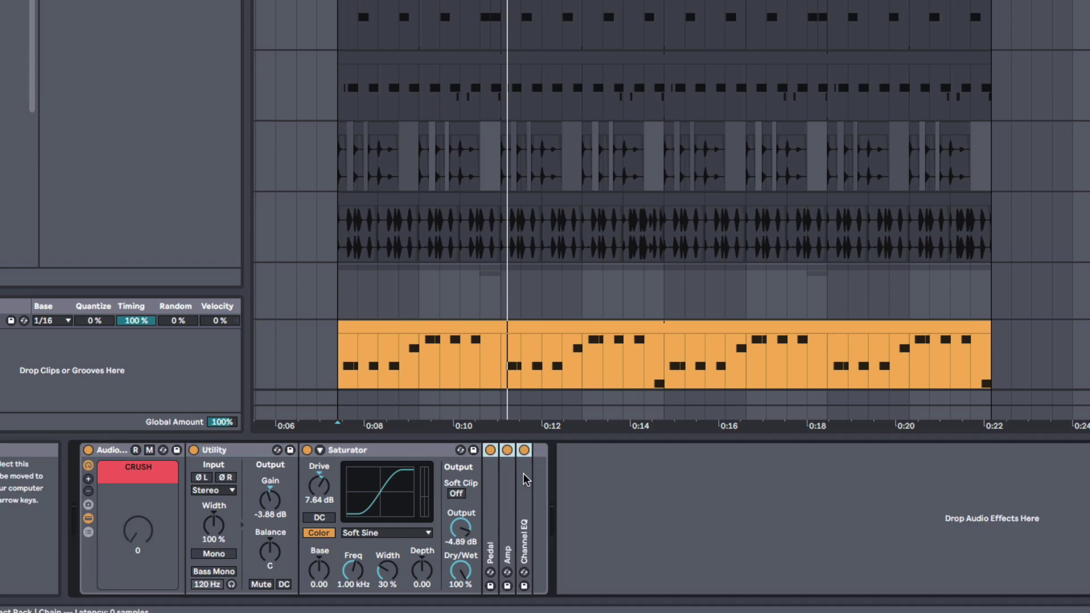
{"action": "left_click", "coordinate": [377, 452]}
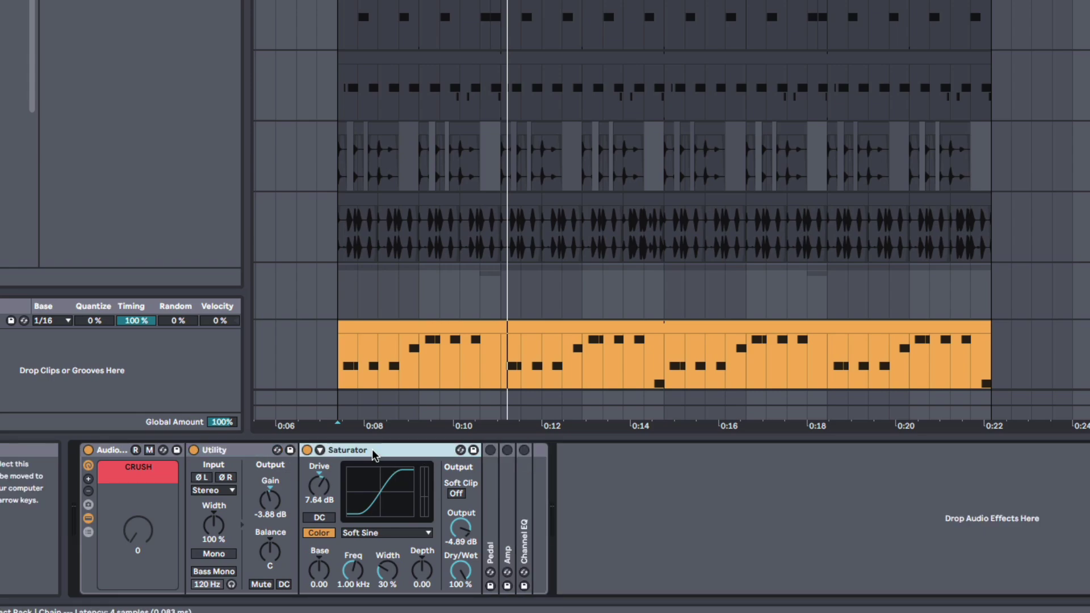
{"action": "left_click", "coordinate": [320, 485]}
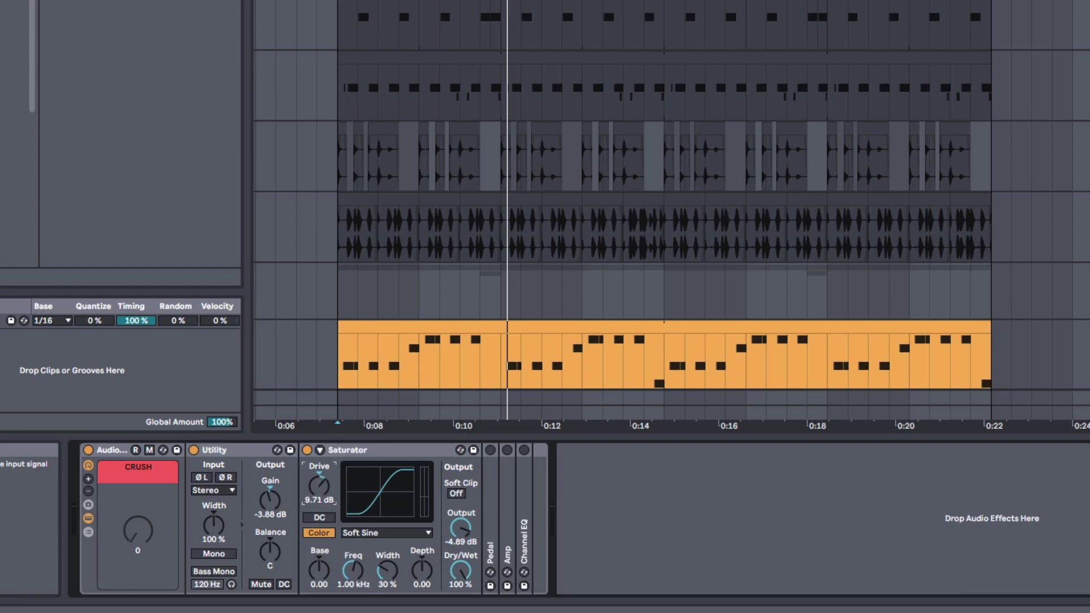
{"action": "key", "text": "space"}
{"action": "left_click_drag", "start_coordinate": [319, 492], "coordinate": [319, 489]}
- Lower the Saturator Output to -7.71 dB and audition the loop
{"action": "left_click", "coordinate": [464, 525]}
{"action": "key", "text": "space"}
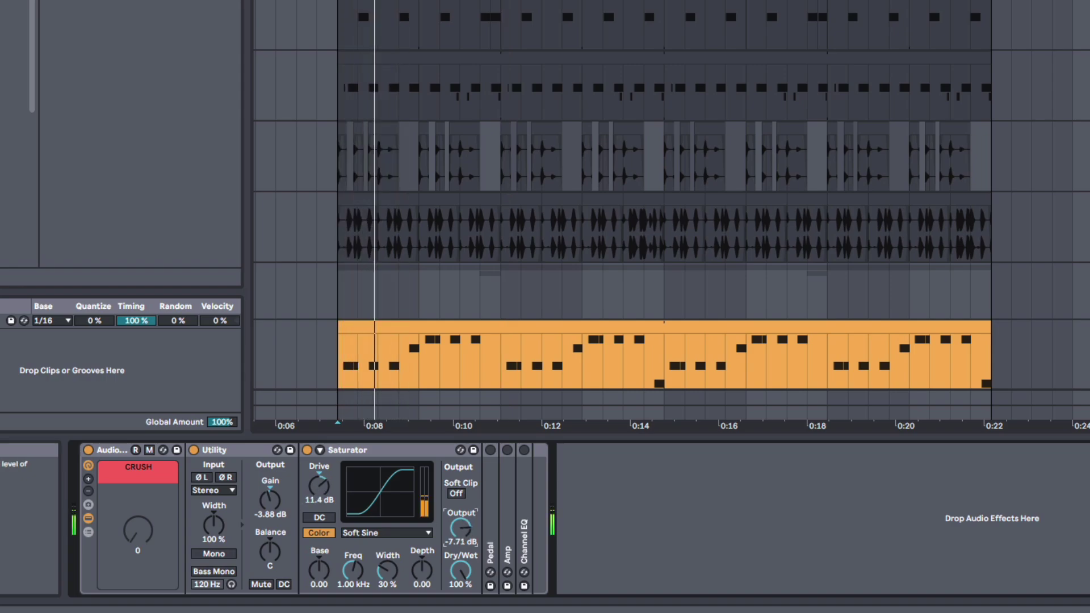
{"action": "key", "text": "space"}
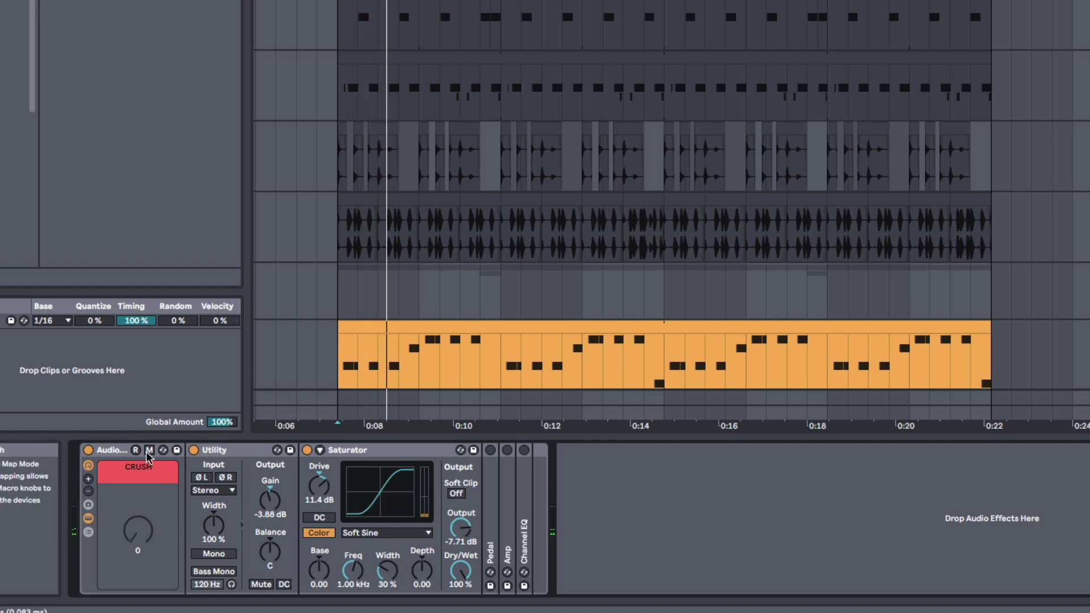
- Map Saturator Drive to CRUSH with a mapping range of 0 to 10 dB
{"action": "left_click", "coordinate": [149, 449]}
{"action": "left_click", "coordinate": [325, 493]}
{"action": "left_click", "coordinate": [138, 581]}
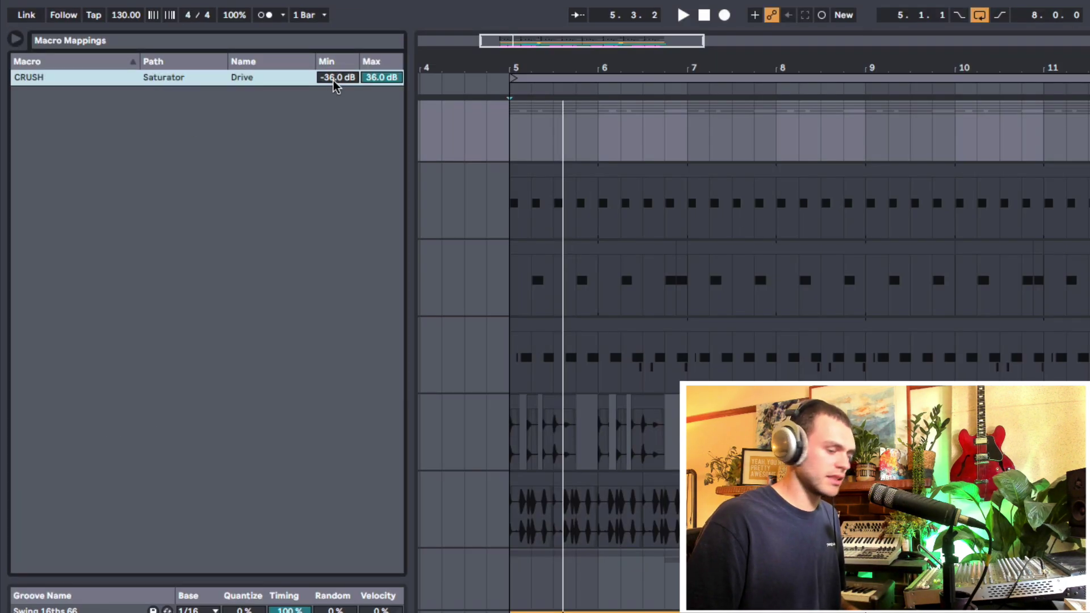
{"action": "type", "text": "0"}
{"action": "key", "text": "Return"}
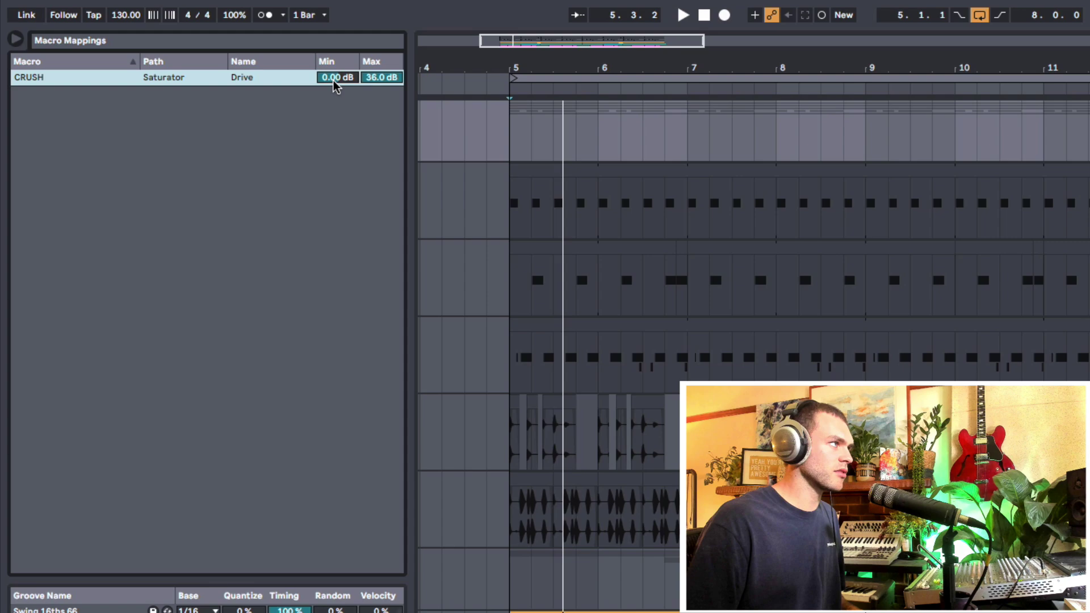
{"action": "left_click", "coordinate": [388, 78]}
{"action": "type", "text": "10"}
{"action": "key", "text": "Return"}
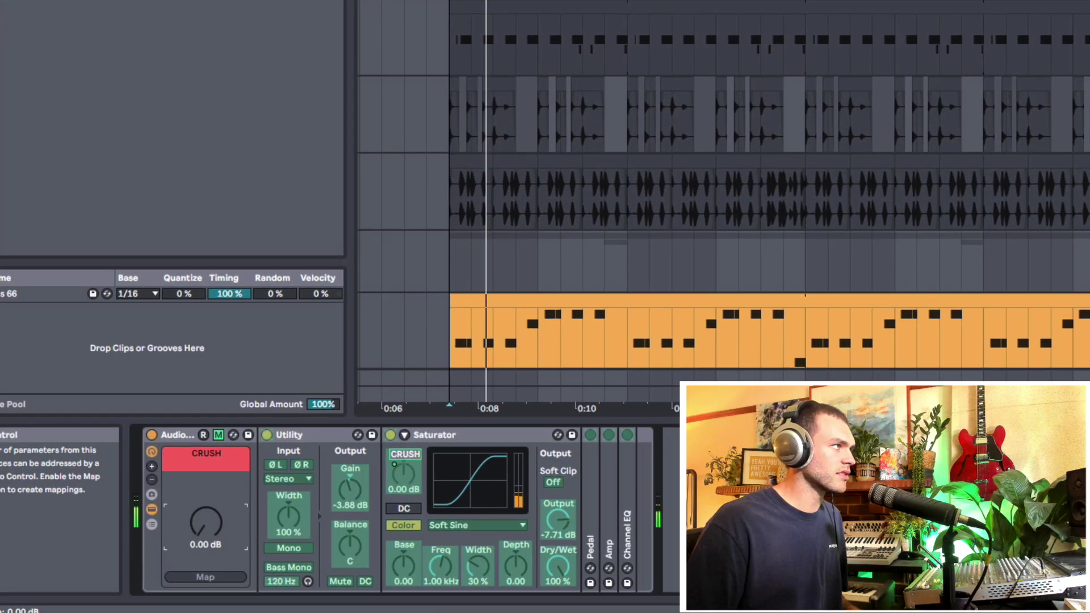
- Audition the CRUSH macro at full, then return it to zero
{"action": "key", "text": "space"}
{"action": "mouse_move", "coordinate": [205, 523]}
{"action": "left_mouse_down"}
{"action": "mouse_move", "coordinate": [205, 454]}
{"action": "mouse_move", "coordinate": [206, 522]}
{"action": "left_mouse_up"}
{"action": "key", "text": "space"}
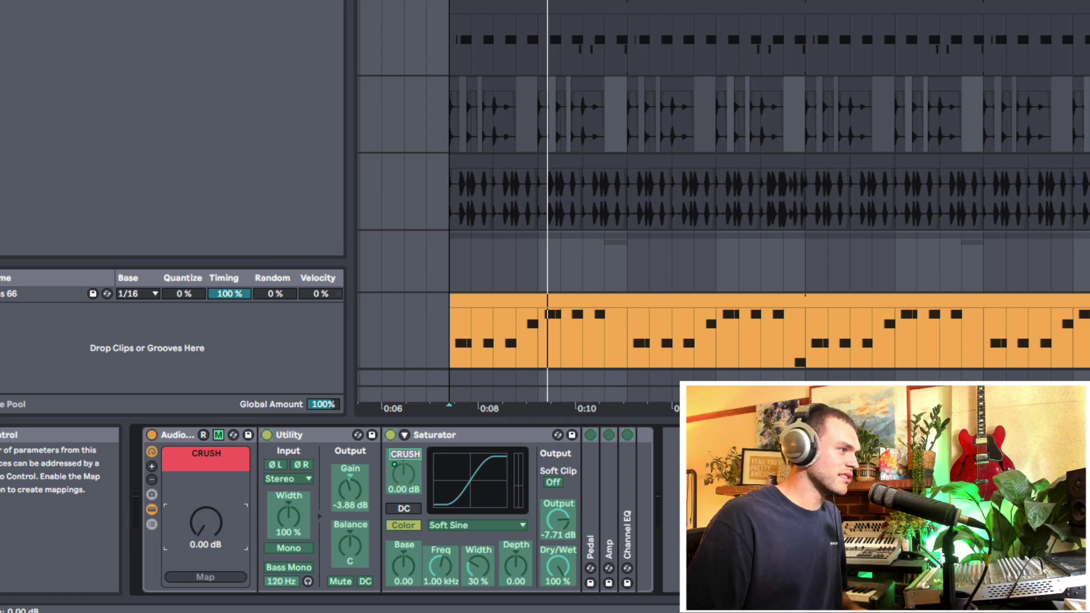
{"action": "left_click_drag", "start_coordinate": [207, 527], "coordinate": [206, 487]}
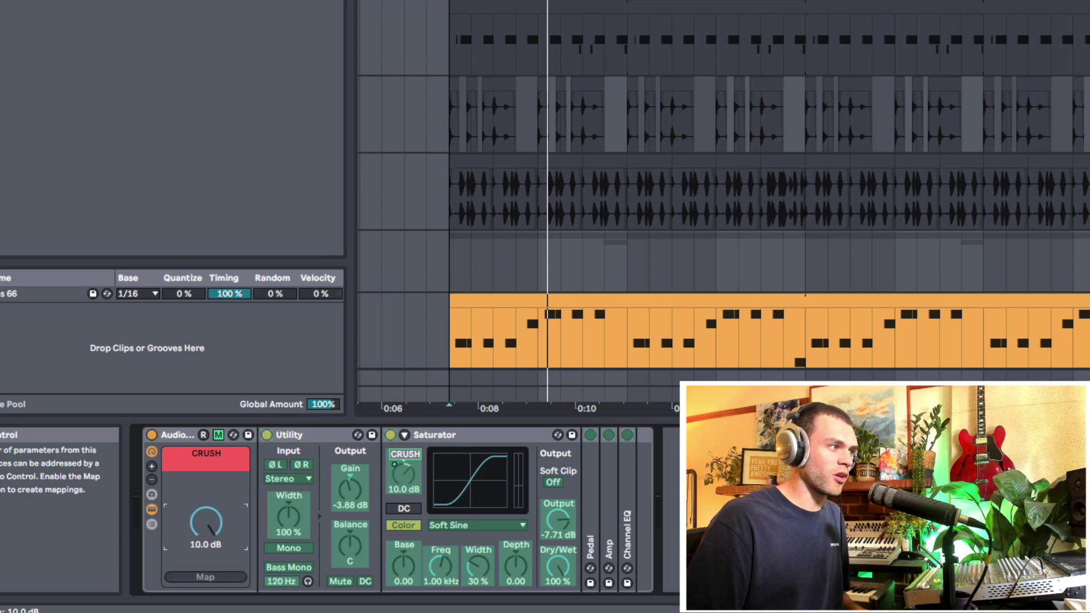
{"action": "key", "text": "space"}
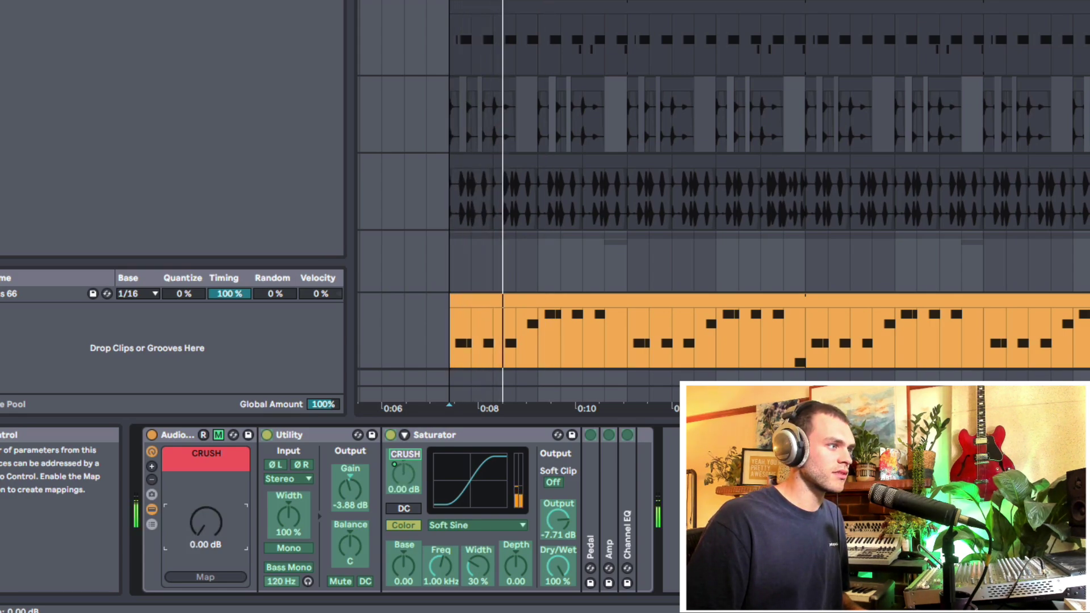
{"action": "key", "text": "space"}
{"action": "left_click_drag", "start_coordinate": [208, 526], "coordinate": [208, 566]}
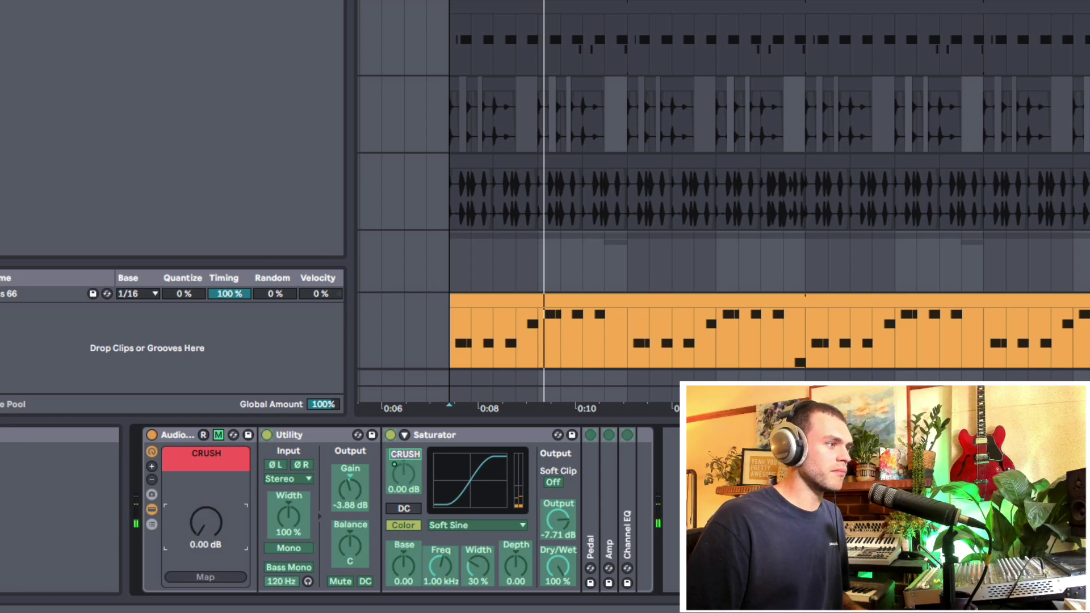
- Map Saturator Output to CRUSH with a mapping range of 0 to -8 dB
{"action": "left_click", "coordinate": [555, 522]}
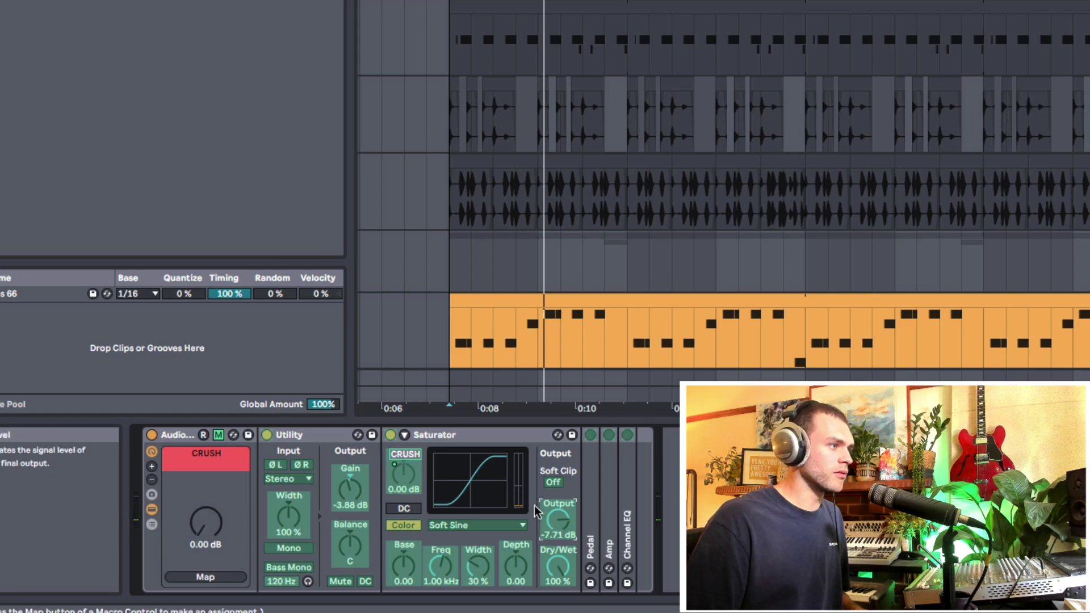
{"action": "left_click", "coordinate": [202, 577]}
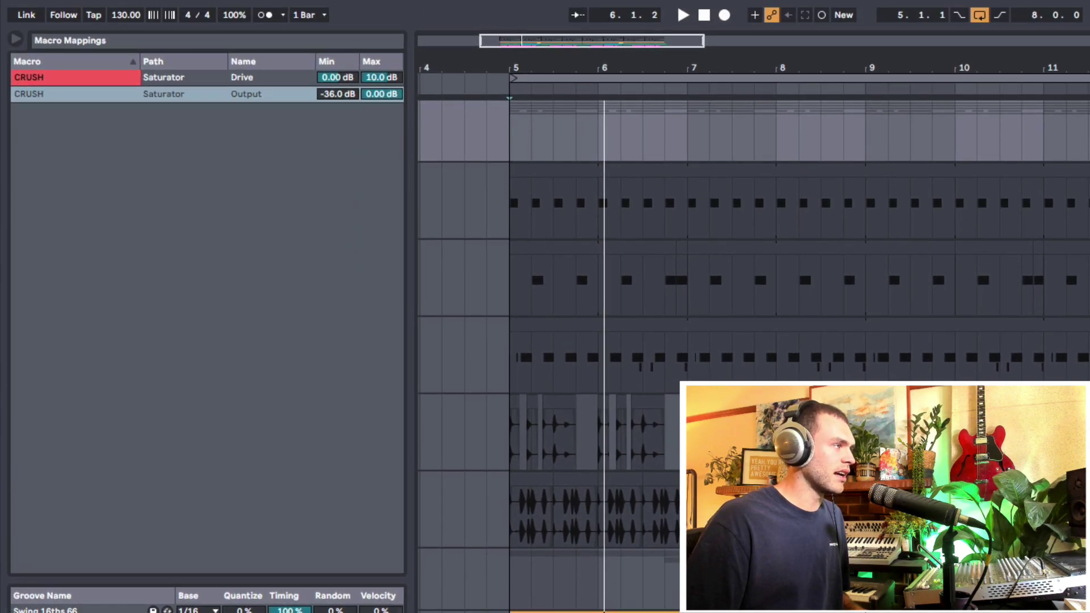
{"action": "left_click", "coordinate": [332, 97]}
{"action": "type", "text": "0"}
{"action": "key", "text": "Return"}
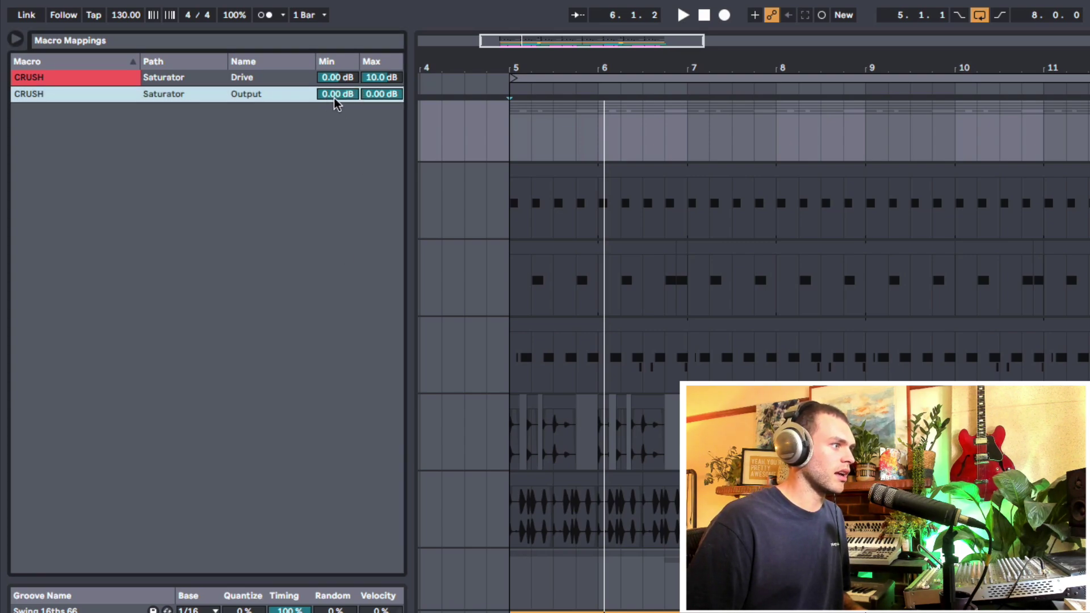
{"action": "double_click", "coordinate": [382, 95]}
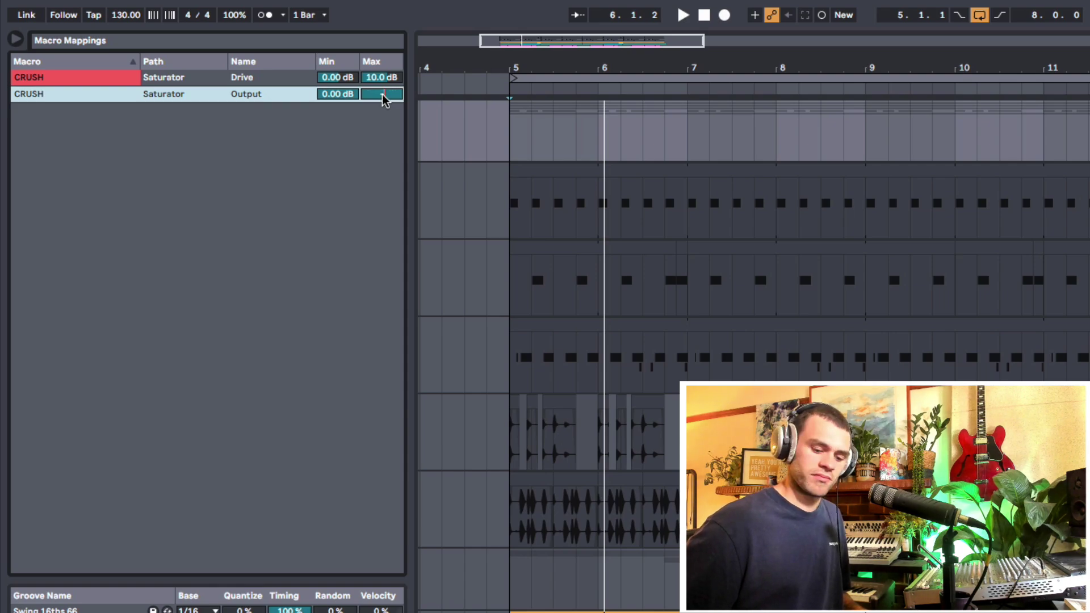
{"action": "type", "text": "-8"}
{"action": "key", "text": "Return"}
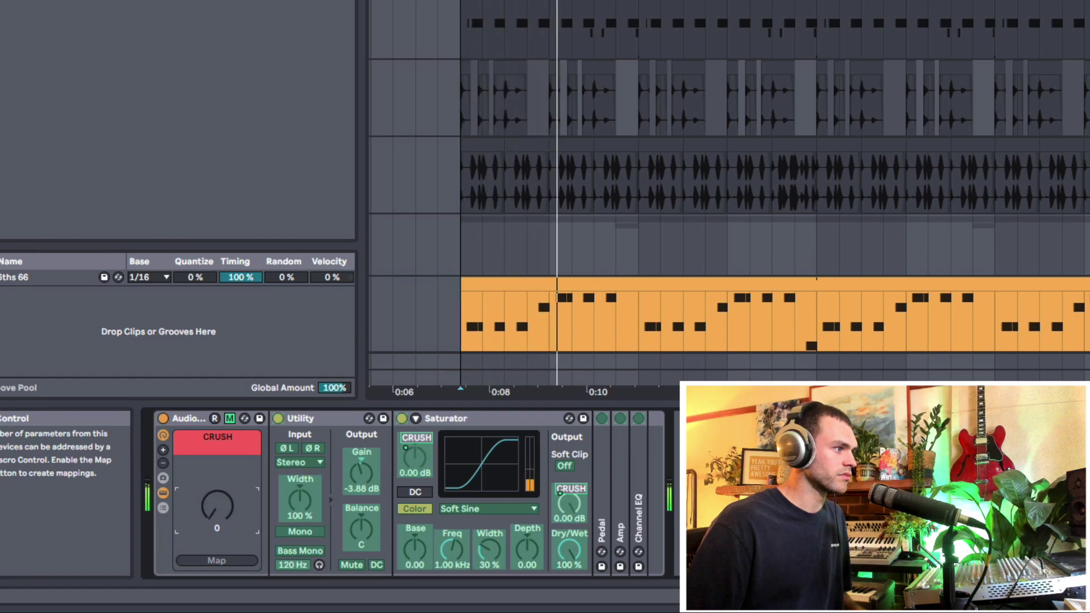
- Sweep the CRUSH macro from 0 up to full, then expand the folded Pedal device
{"action": "left_click_drag", "start_coordinate": [218, 506], "coordinate": [217, 578]}
{"action": "key", "text": "space"}
{"action": "left_click_drag", "start_coordinate": [217, 506], "coordinate": [217, 433]}
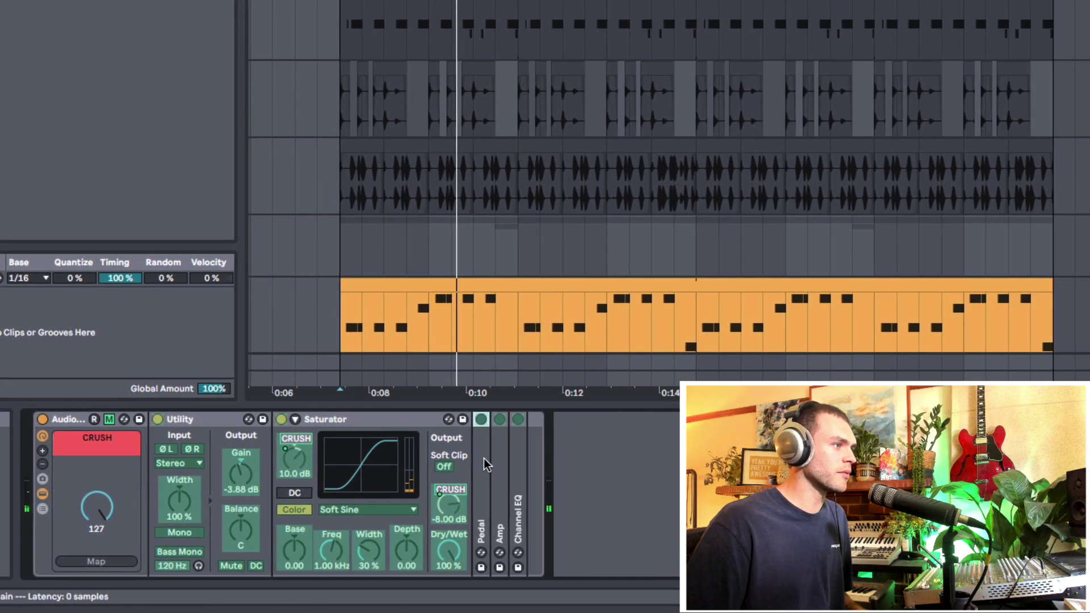
{"action": "double_click", "coordinate": [483, 459]}
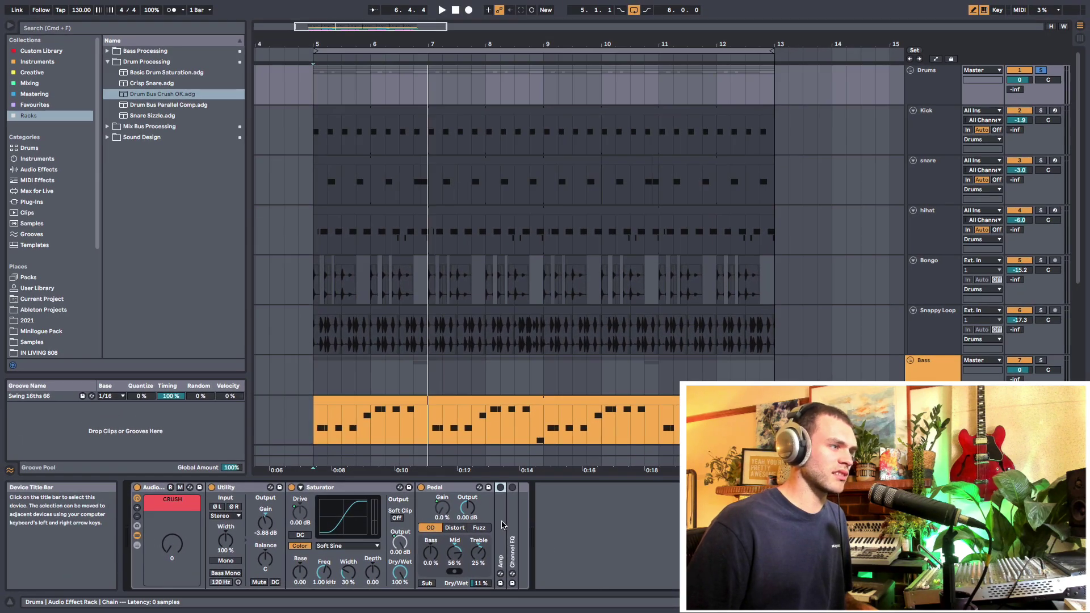
- Expand the Amp device and sweep the CRUSH AMOUNT macro between 0 and 72 while listening
{"action": "double_click", "coordinate": [502, 525]}
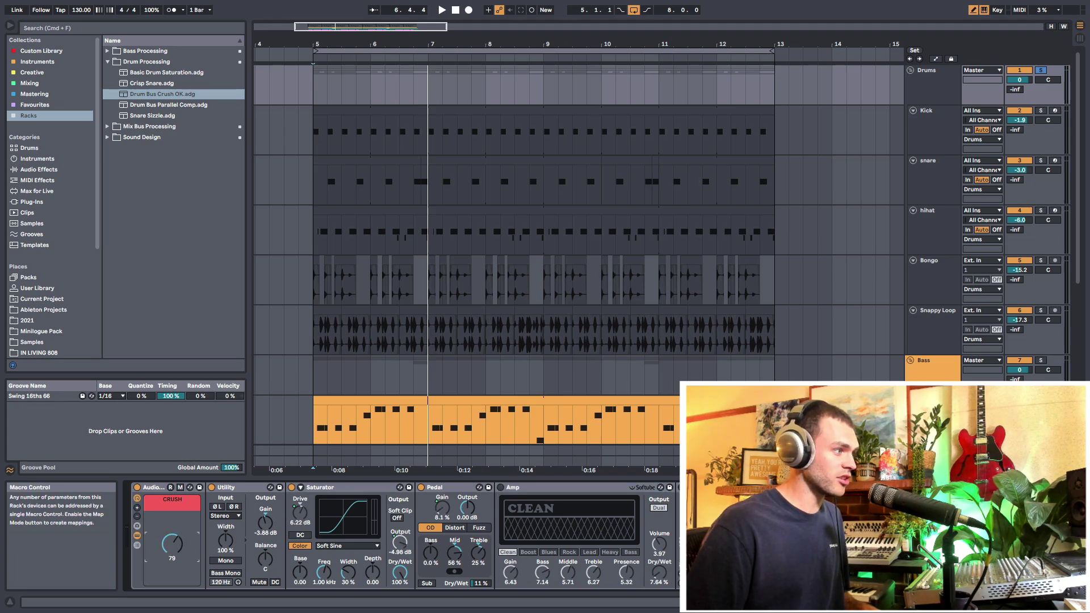
{"action": "left_click_drag", "start_coordinate": [172, 544], "coordinate": [172, 552]}
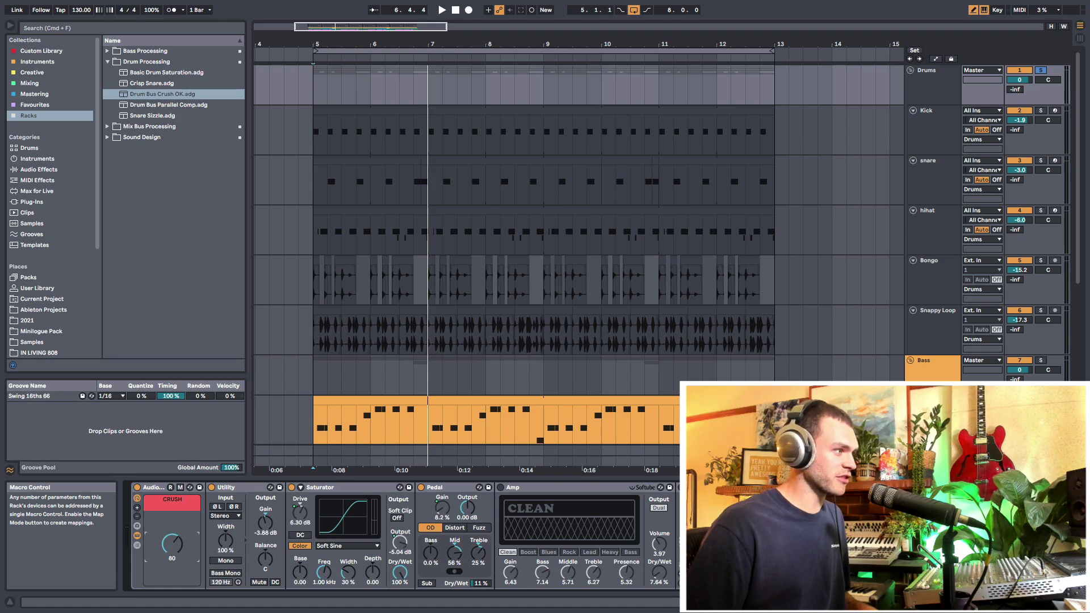
{"action": "left_click_drag", "start_coordinate": [172, 544], "coordinate": [172, 551]}
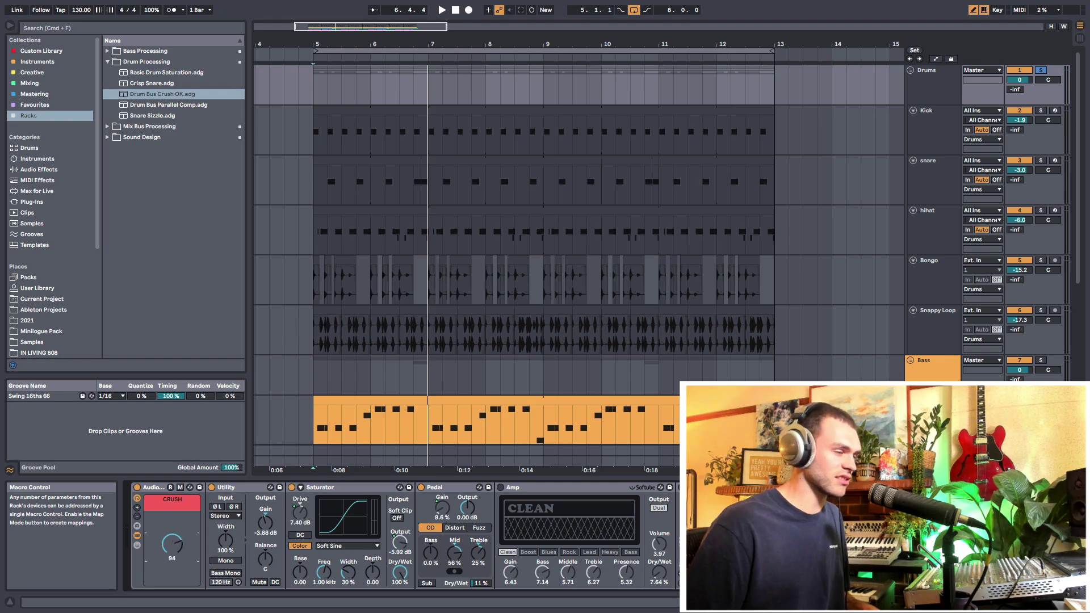
{"action": "left_click_drag", "start_coordinate": [176, 544], "coordinate": [175, 560]}
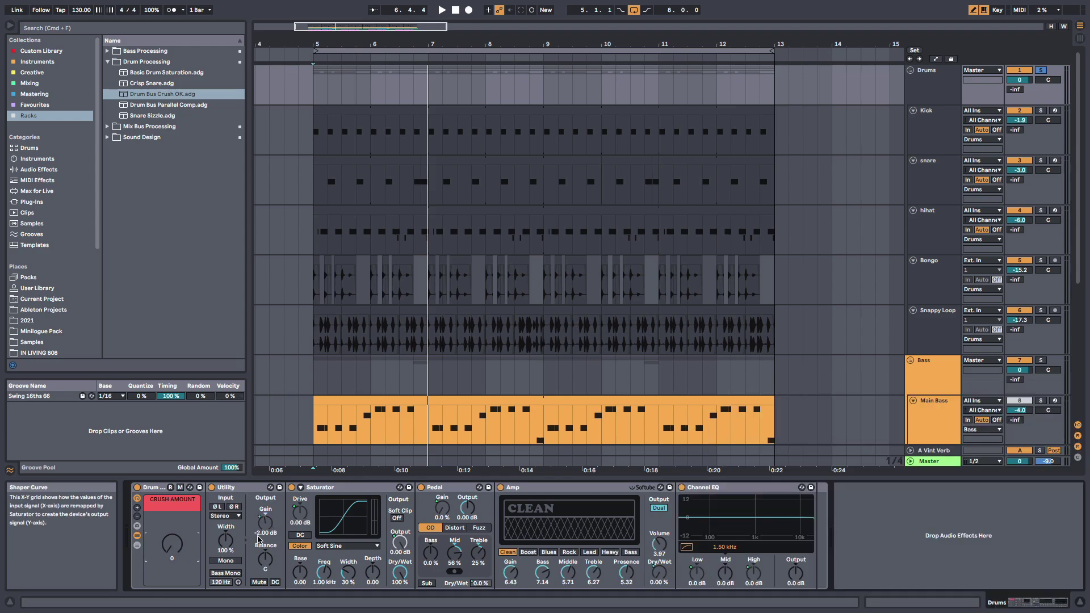
{"action": "left_click_drag", "start_coordinate": [172, 545], "coordinate": [172, 511]}
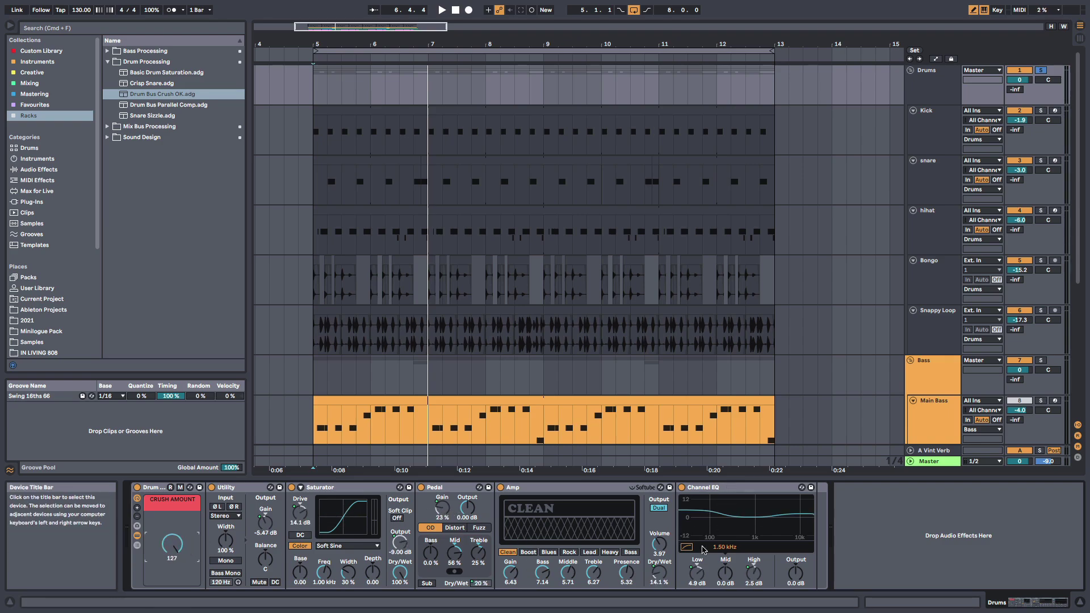
{"action": "left_click", "coordinate": [704, 488]}
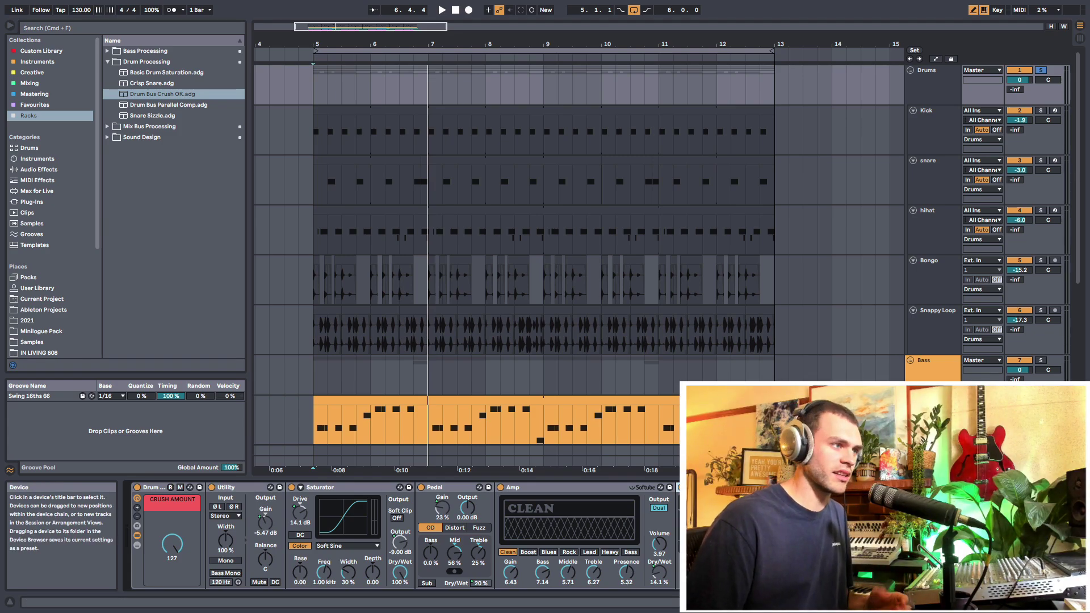
{"action": "left_click_drag", "start_coordinate": [181, 546], "coordinate": [180, 574]}
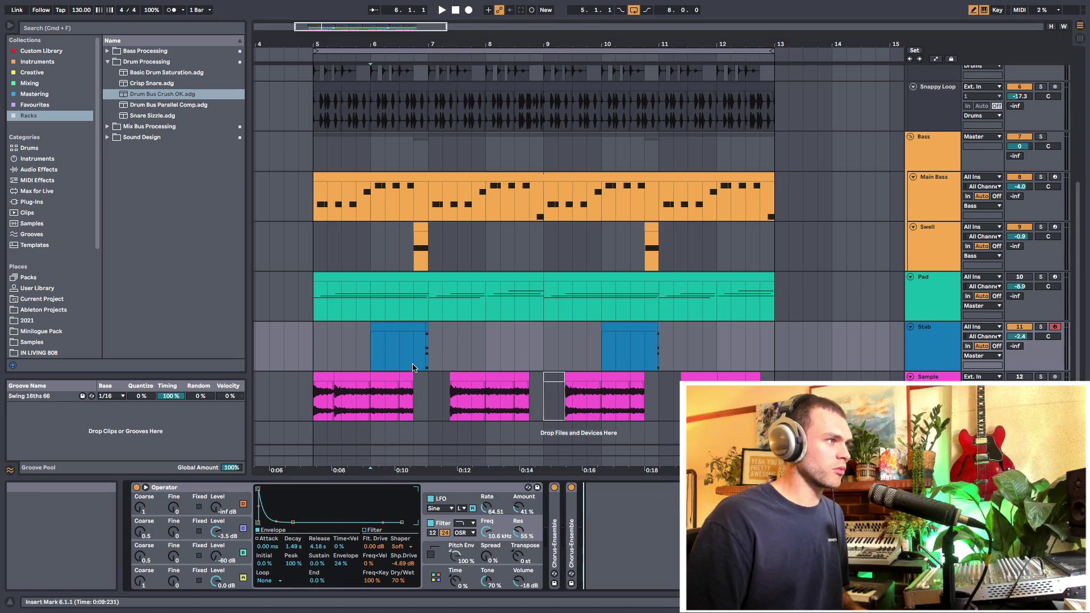
- Zoom in around bar 6 and play the arrangement from bar 5
{"action": "left_click_drag", "start_coordinate": [380, 348], "coordinate": [472, 348]}
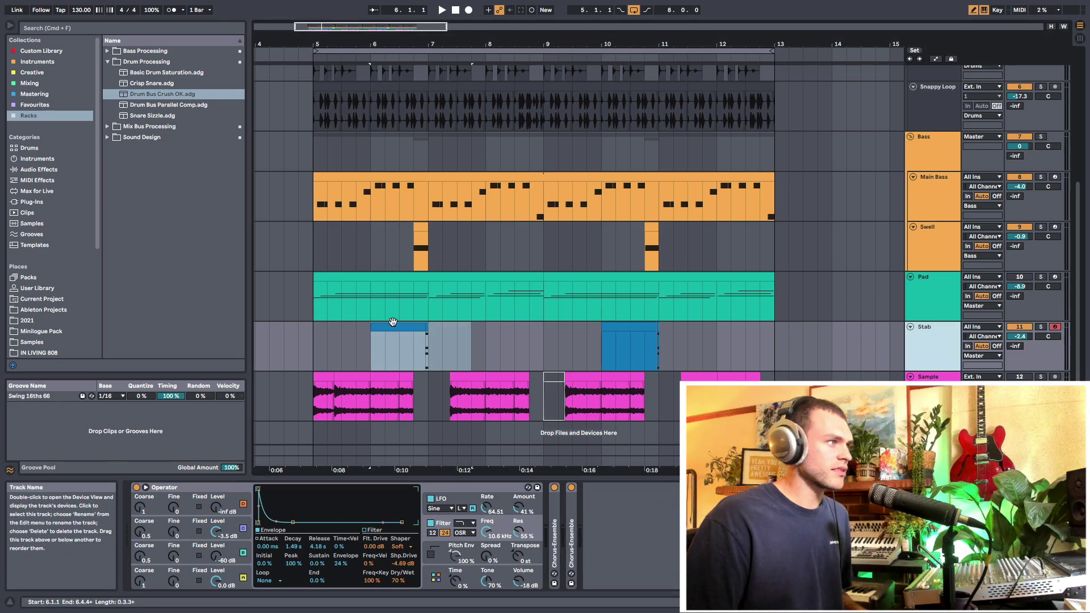
{"action": "mouse_move", "coordinate": [391, 44]}
{"action": "left_mouse_down"}
{"action": "mouse_move", "coordinate": [391, 91]}
{"action": "mouse_move", "coordinate": [390, 67]}
{"action": "left_mouse_up"}
{"action": "left_click", "coordinate": [272, 348]}
{"action": "key", "text": "space"}
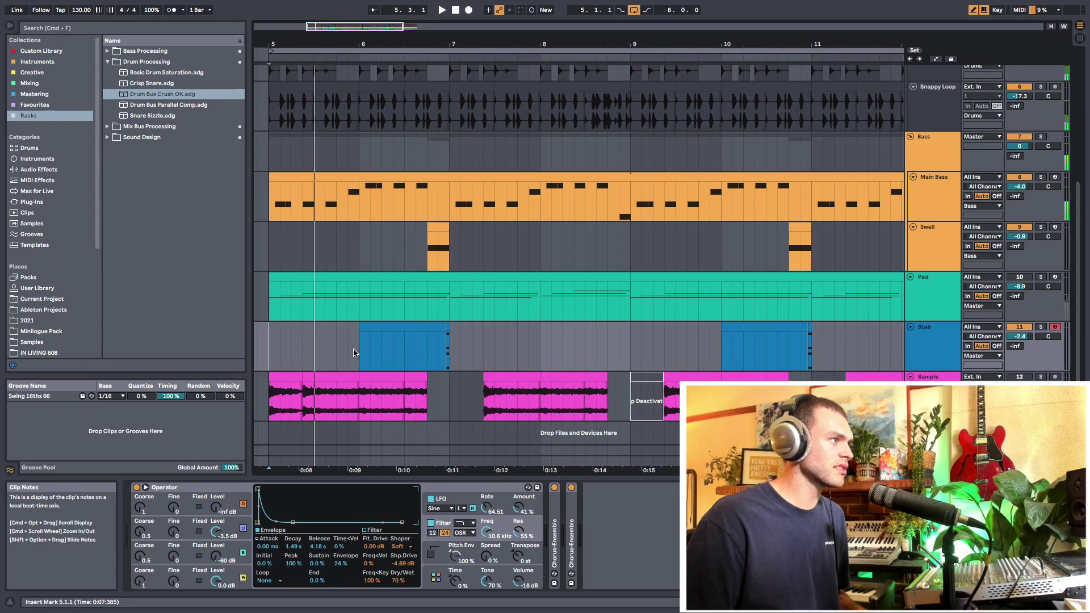
{"action": "left_click", "coordinate": [268, 354]}
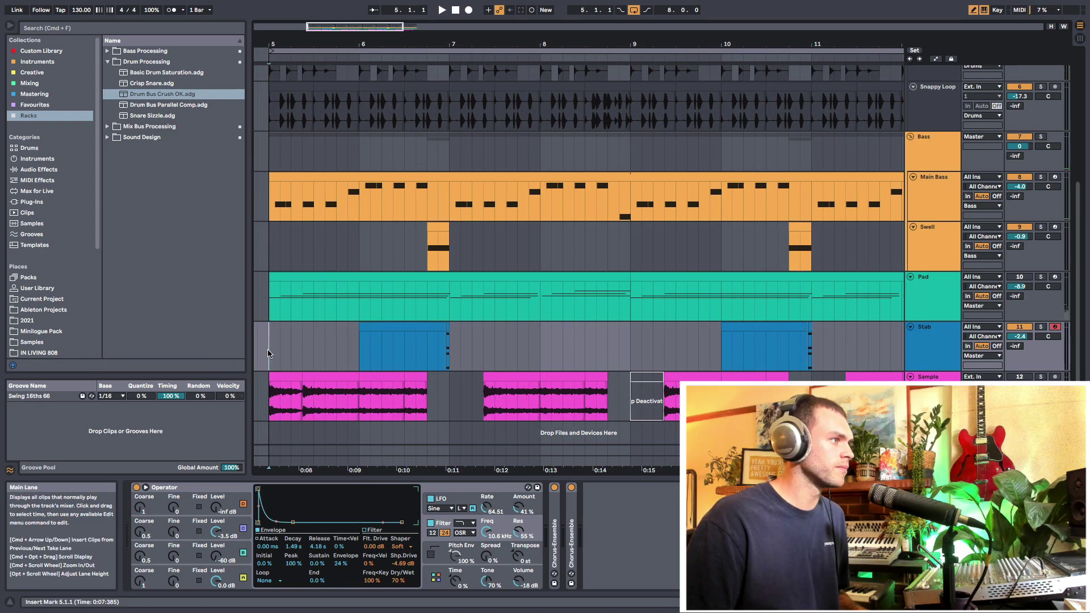
{"action": "key", "text": "space"}
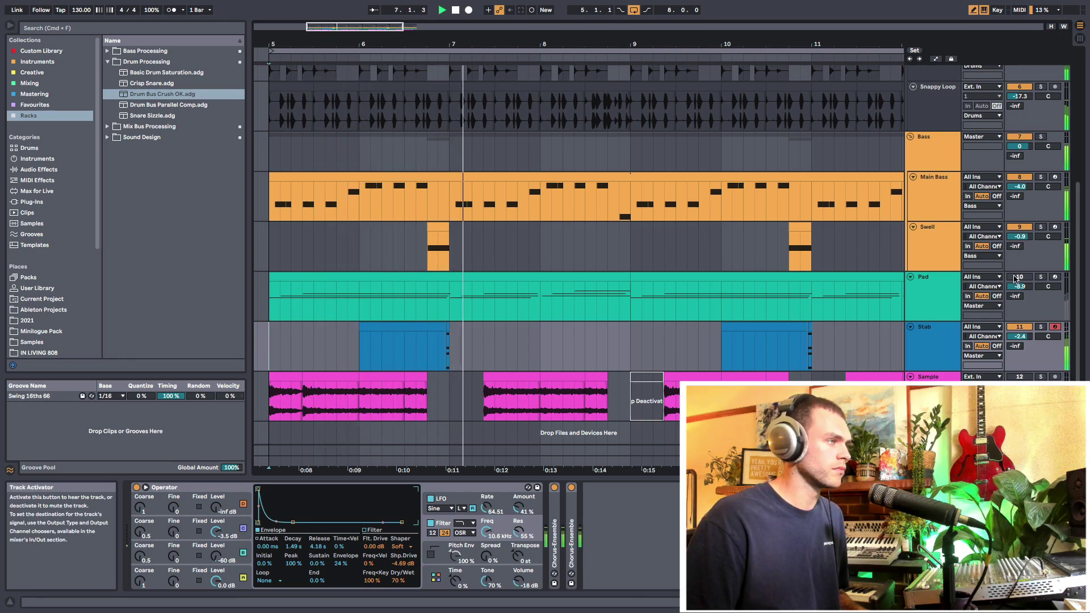
{"action": "key", "text": "space"}
- Solo the Stab track and play from a start point inside the Stab clip
{"action": "left_click", "coordinate": [1041, 278]}
{"action": "left_click", "coordinate": [1041, 327]}
{"action": "left_click", "coordinate": [427, 360]}
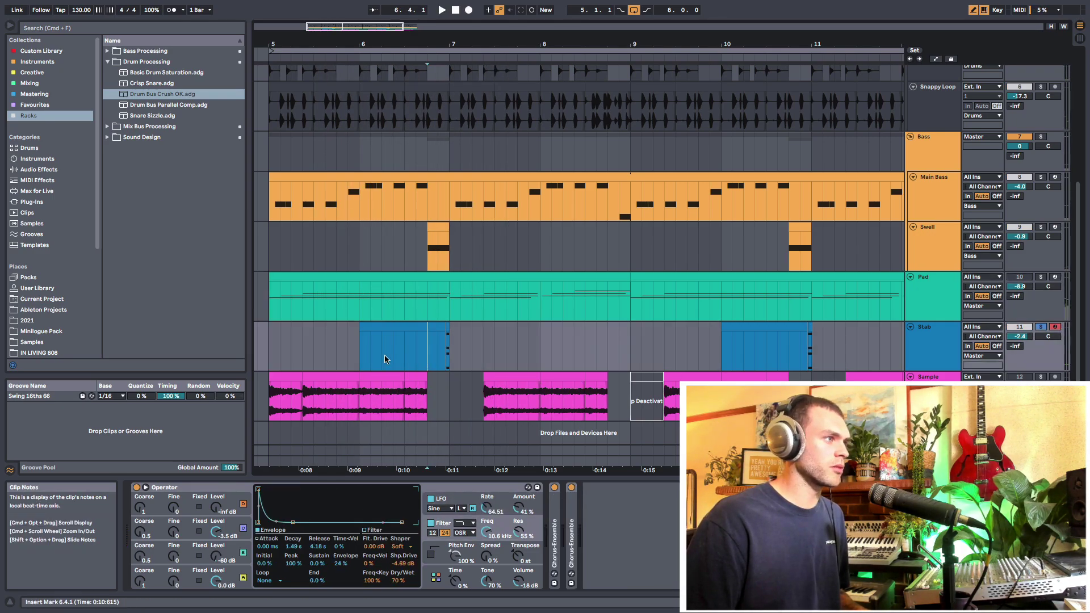
{"action": "left_click", "coordinate": [416, 355]}
{"action": "key", "text": "space"}
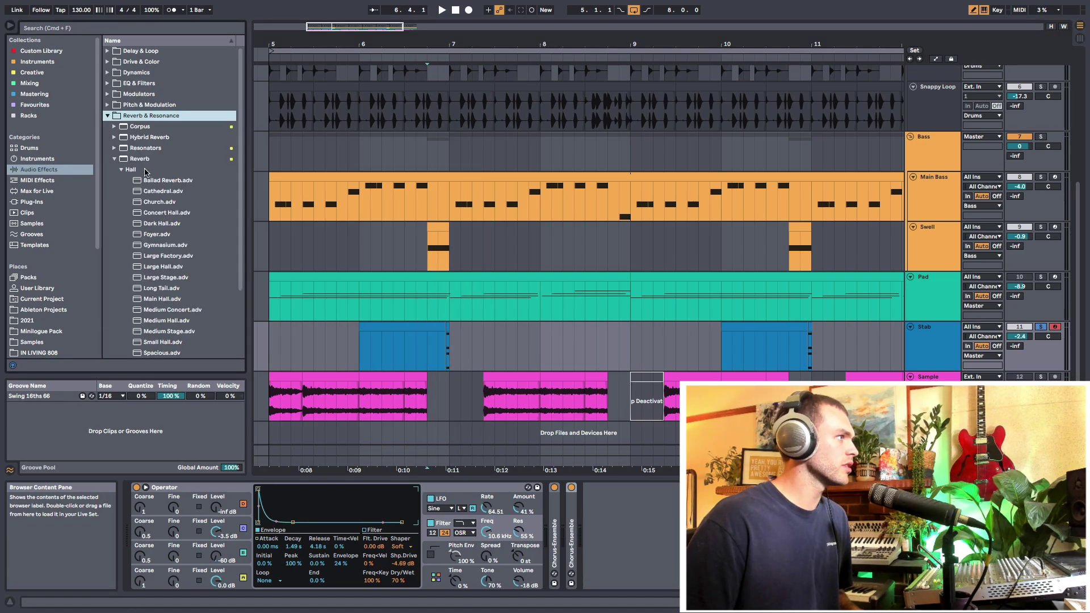
- Load a Reverb and then an Echo onto the Stab track
{"action": "double_click", "coordinate": [139, 160]}
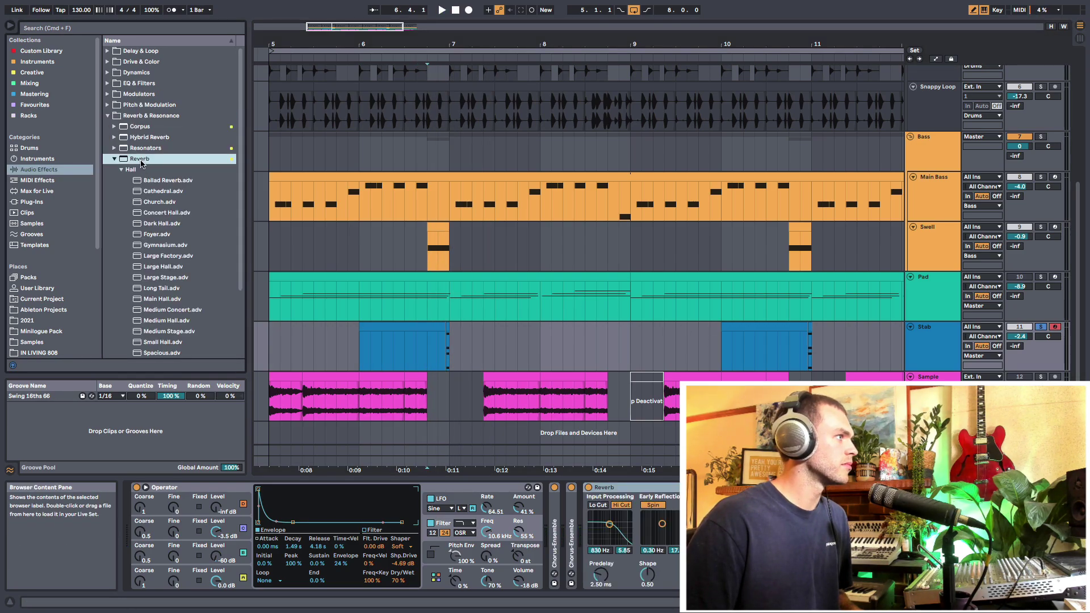
{"action": "left_click", "coordinate": [114, 160]}
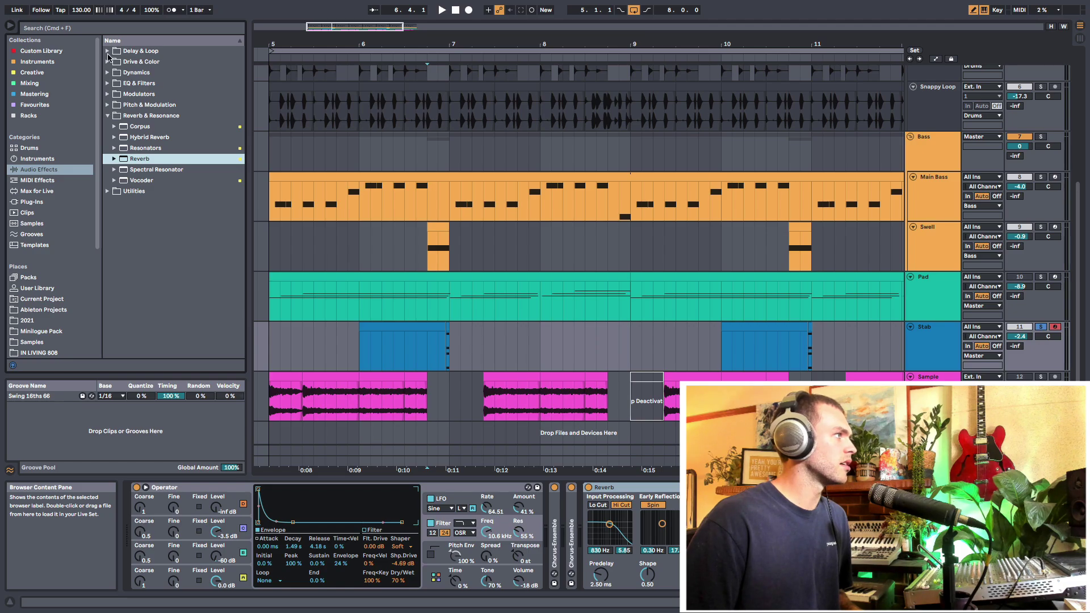
{"action": "left_click", "coordinate": [108, 51]}
{"action": "double_click", "coordinate": [139, 83]}
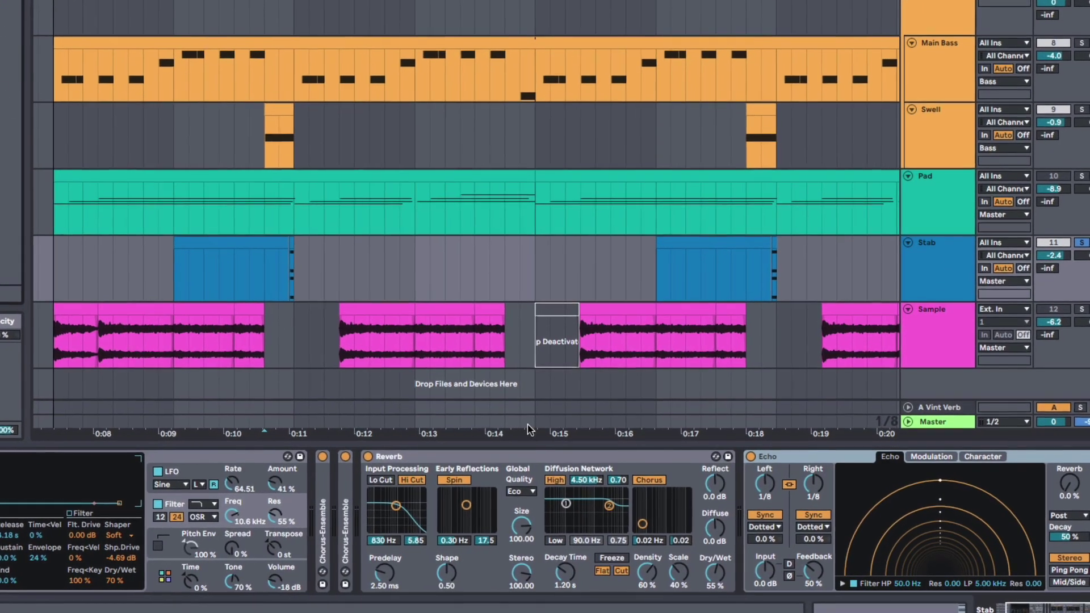
- Group Reverb and Echo into an effect rack and add two more chains
{"action": "left_click", "coordinate": [509, 454]}
{"action": "left_click", "coordinate": [818, 460]}
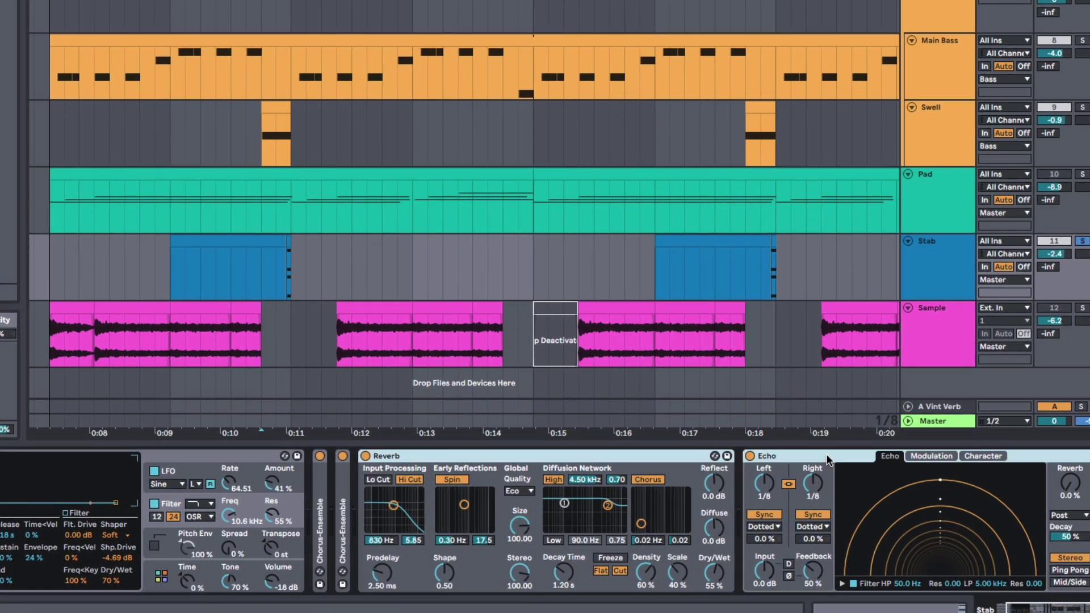
{"action": "key", "text": "ctrl+g"}
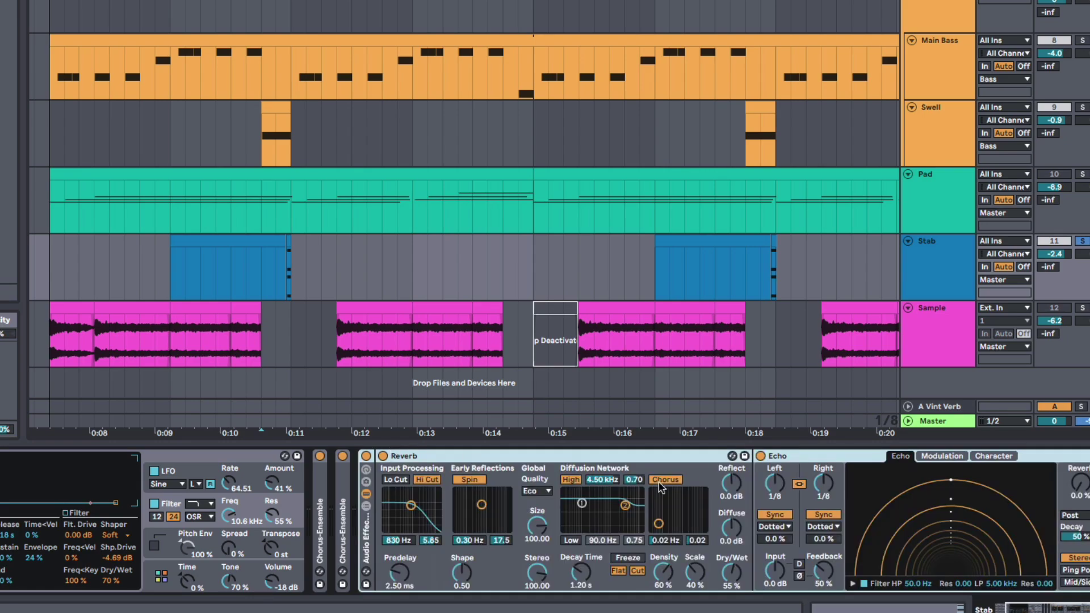
{"action": "left_click", "coordinate": [366, 494]}
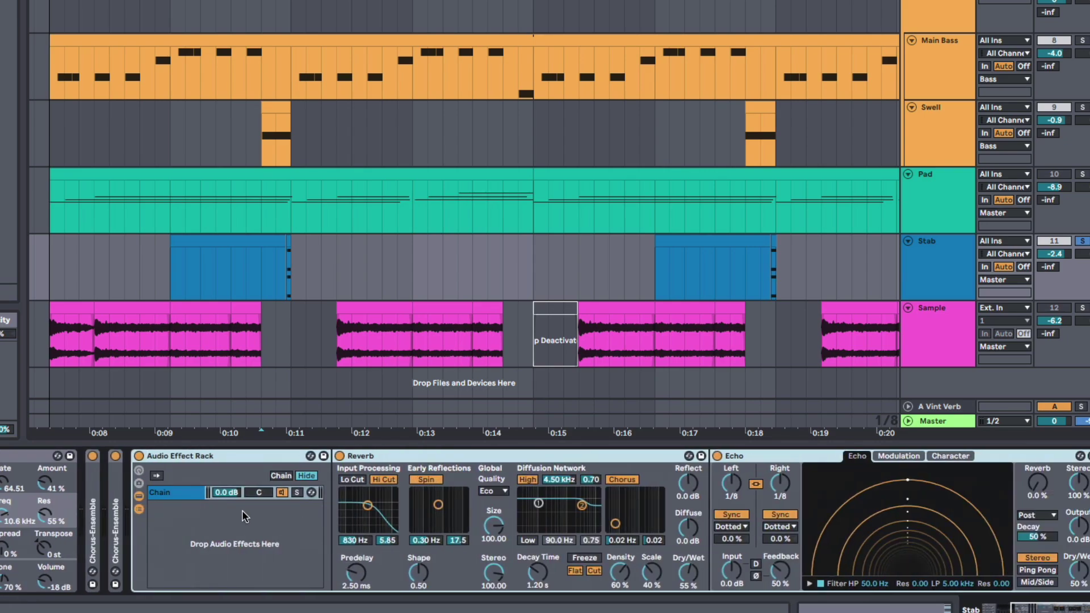
{"action": "right_click", "coordinate": [206, 518]}
{"action": "left_click", "coordinate": [236, 519]}
{"action": "right_click", "coordinate": [196, 538]}
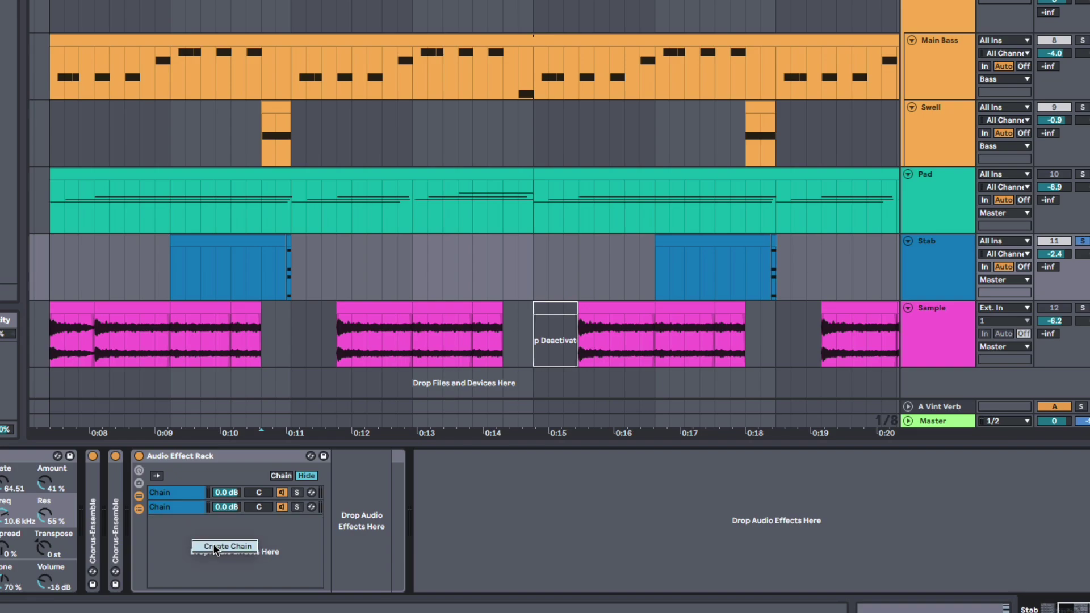
{"action": "left_click", "coordinate": [227, 546]}
- Move the Reverb onto the second chain and name the chains Echo and Reverb
{"action": "left_click", "coordinate": [172, 507]}
{"action": "left_click", "coordinate": [172, 493]}
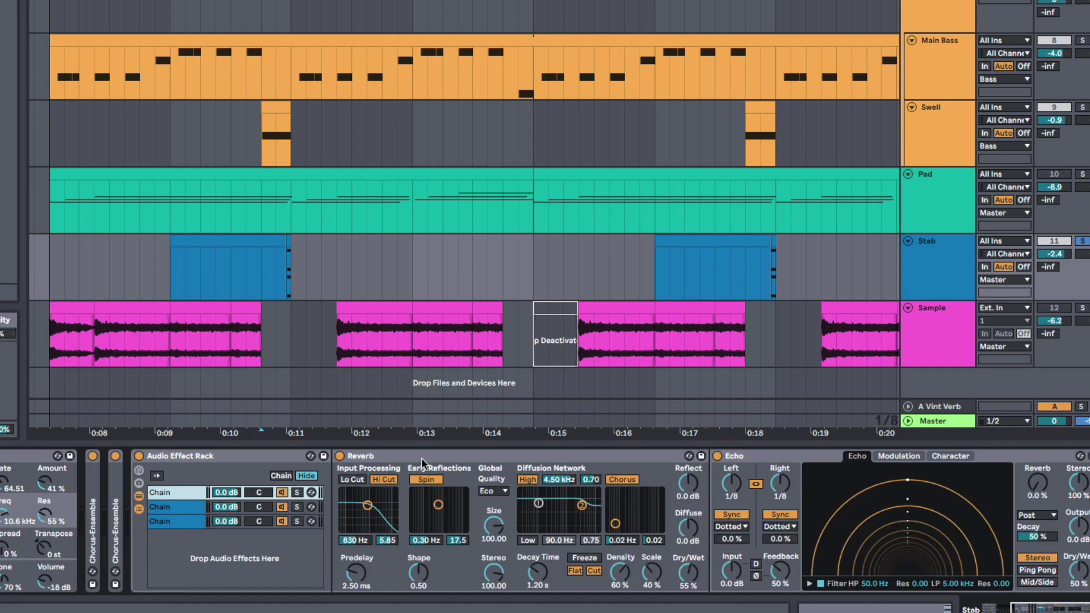
{"action": "left_click_drag", "start_coordinate": [421, 458], "coordinate": [178, 499]}
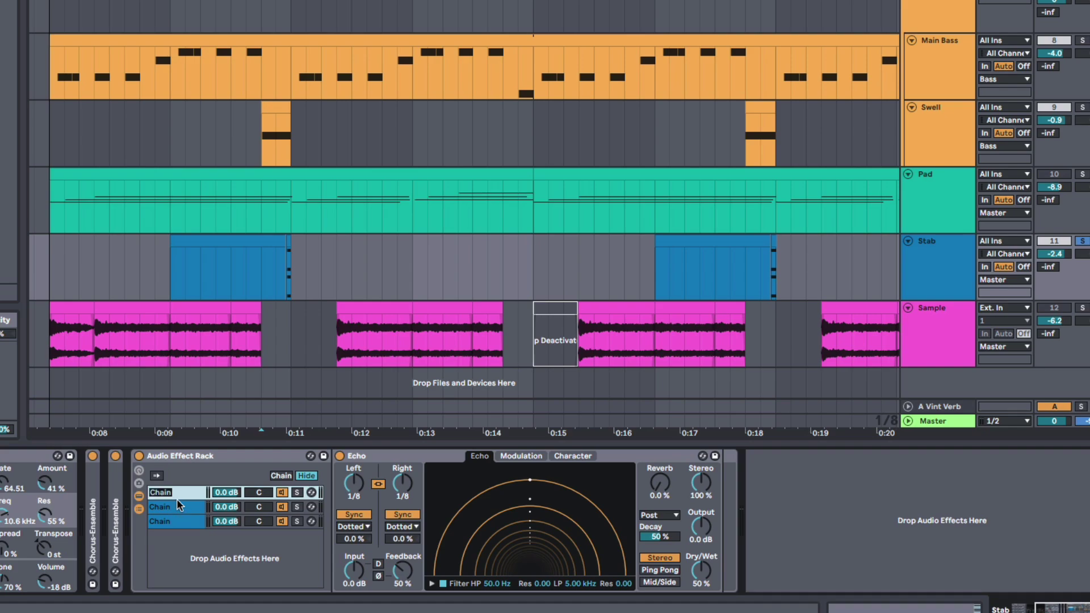
{"action": "left_click", "coordinate": [176, 499]}
{"action": "type", "text": "Echo"}
{"action": "left_click", "coordinate": [178, 508]}
{"action": "key", "text": "ctrl+r"}
{"action": "type", "text": "Reverb"}
{"action": "key", "text": "Tab"}
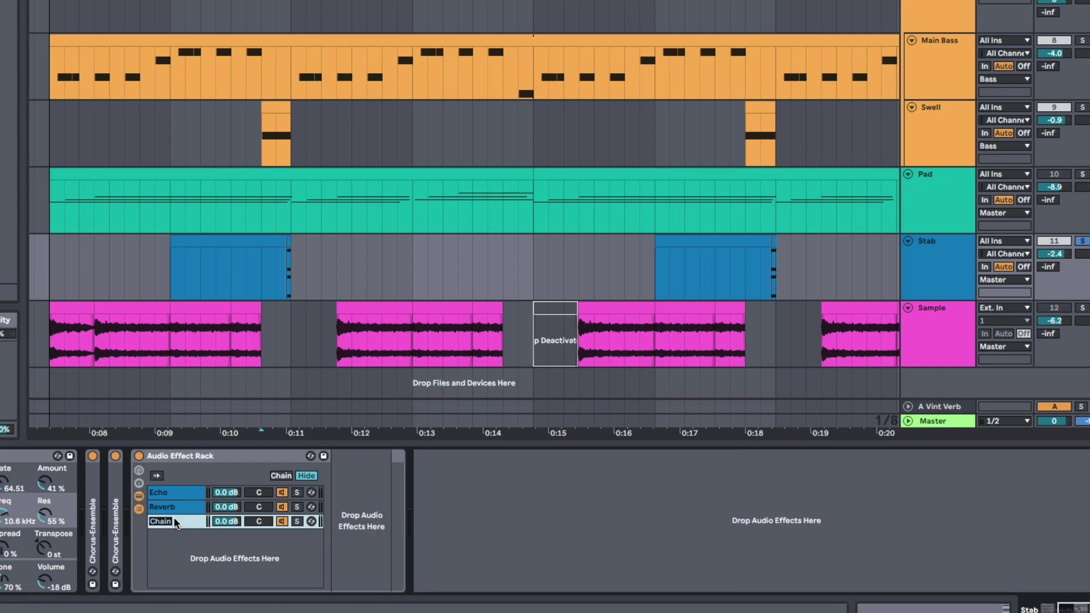
- Name the third chain Dry and set the Echo fully wet at 100%
{"action": "type", "text": "Dry"}
{"action": "left_click", "coordinate": [181, 492]}
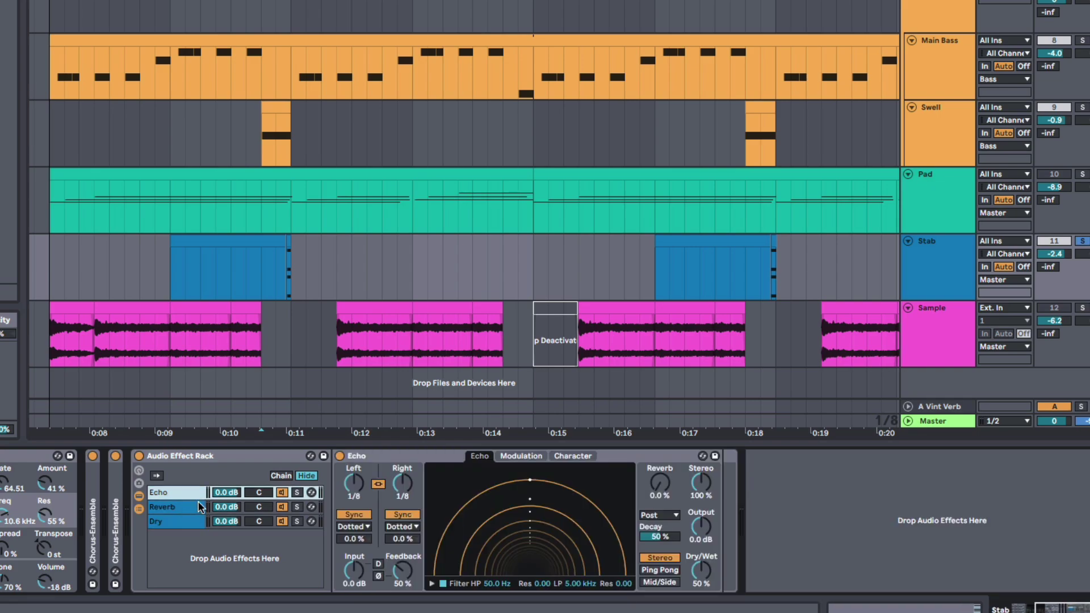
{"action": "left_click_drag", "start_coordinate": [705, 578], "coordinate": [705, 545]}
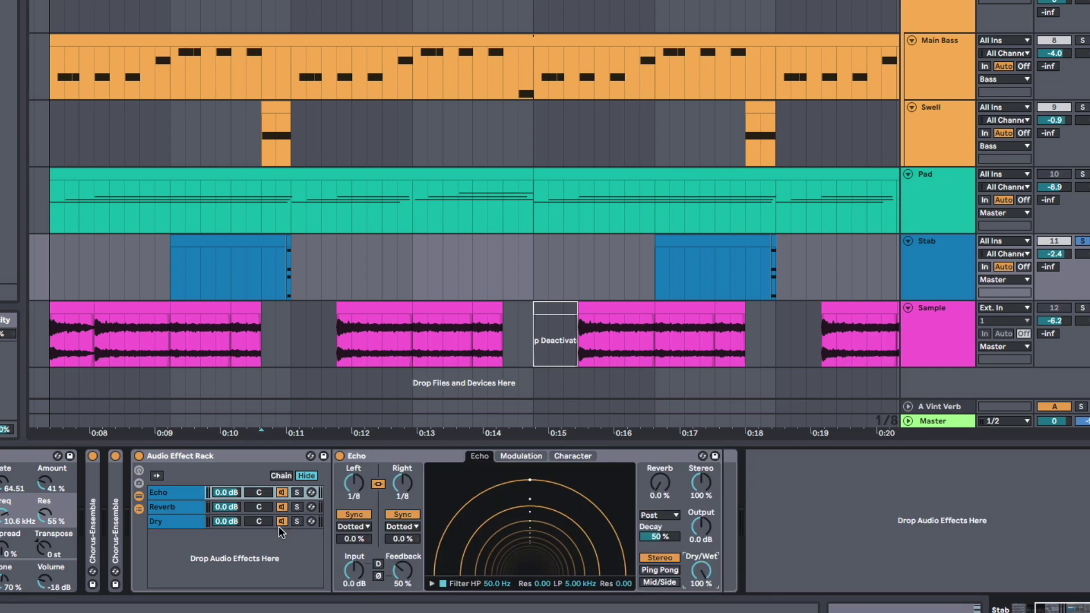
{"action": "left_click", "coordinate": [195, 512]}
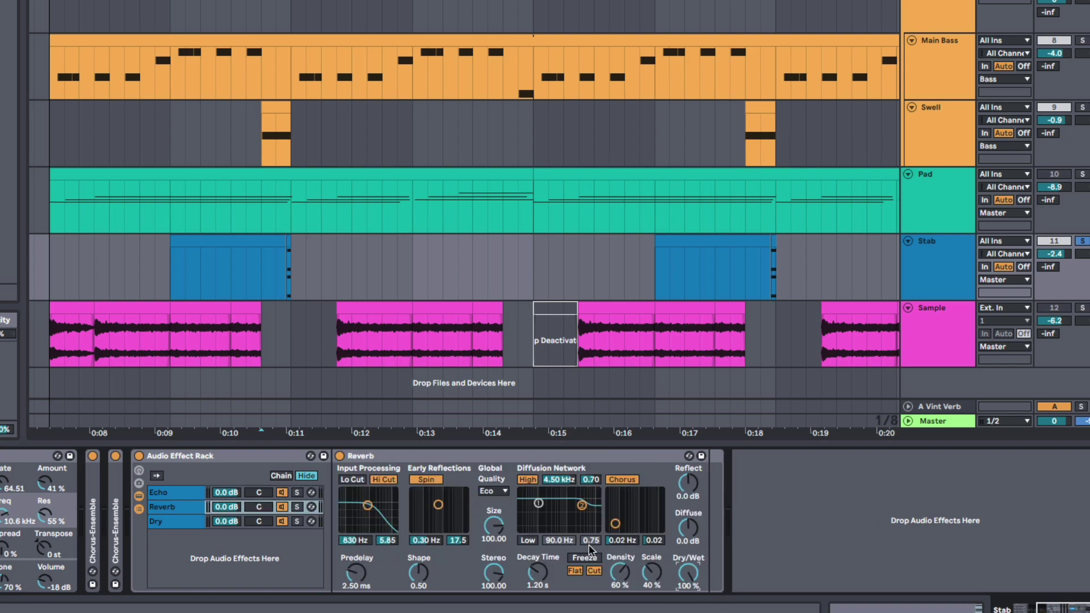
{"action": "left_click", "coordinate": [169, 493]}
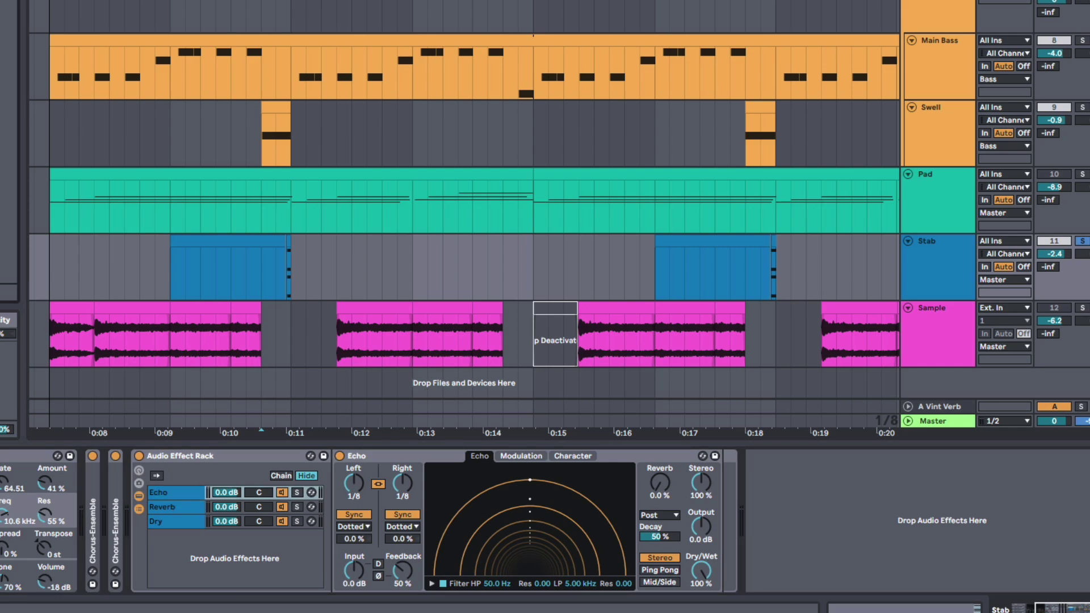
- Set the Auto Filter to band-pass with a 12 dB slope near 842 Hz
{"action": "left_click", "coordinate": [419, 556]}
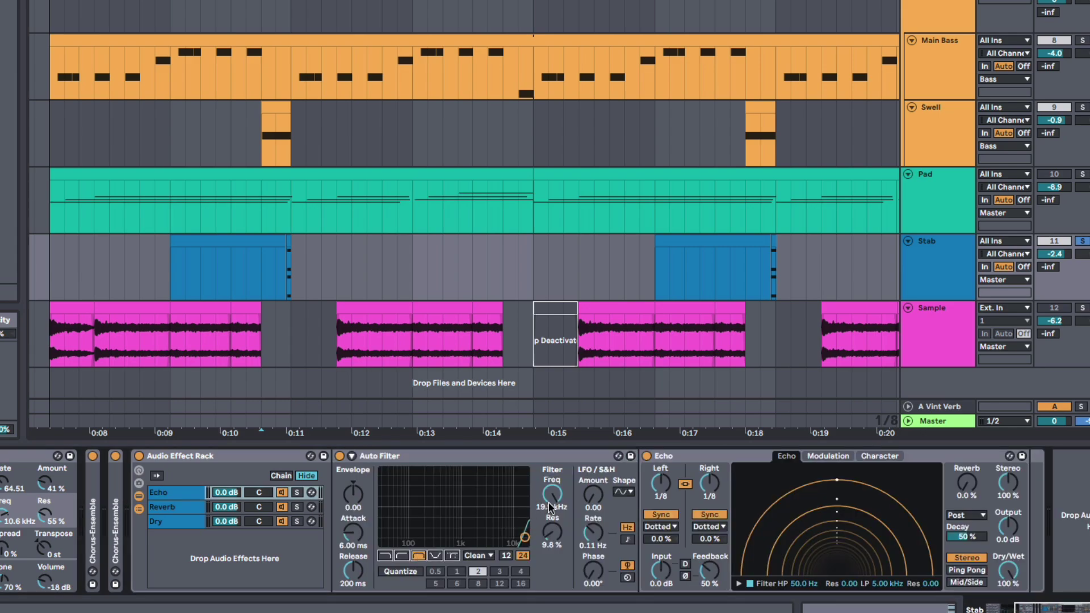
{"action": "mouse_move", "coordinate": [551, 502]}
{"action": "left_mouse_down"}
{"action": "mouse_move", "coordinate": [551, 530]}
{"action": "mouse_move", "coordinate": [552, 487]}
{"action": "left_mouse_up"}
{"action": "left_click", "coordinate": [506, 556]}
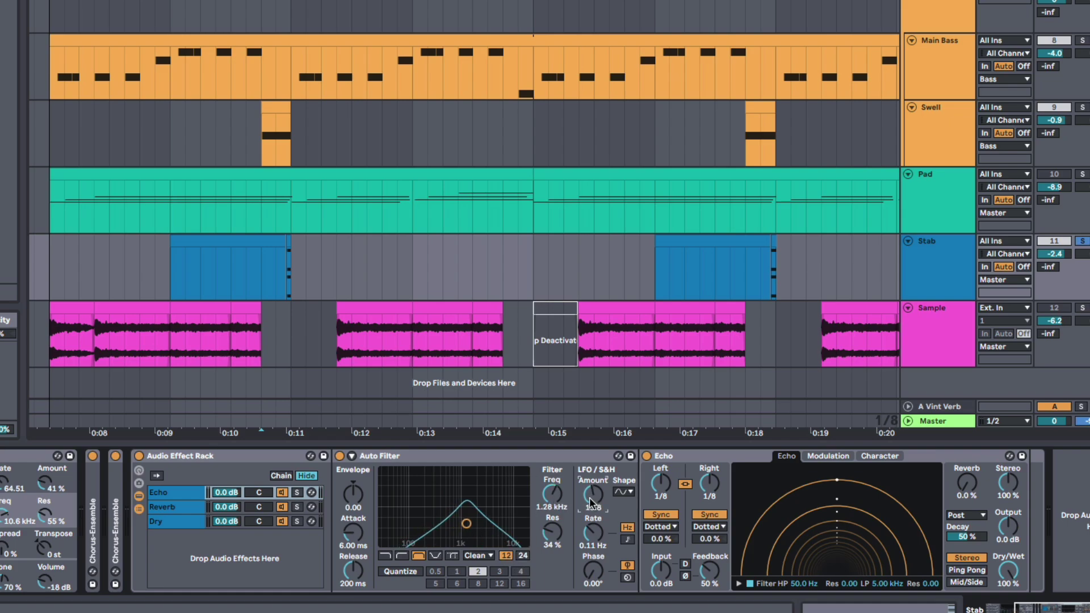
{"action": "mouse_move", "coordinate": [548, 500]}
{"action": "left_mouse_down"}
{"action": "mouse_move", "coordinate": [548, 511]}
{"action": "mouse_move", "coordinate": [548, 471]}
{"action": "mouse_move", "coordinate": [548, 536]}
{"action": "mouse_move", "coordinate": [548, 500]}
{"action": "left_mouse_up"}
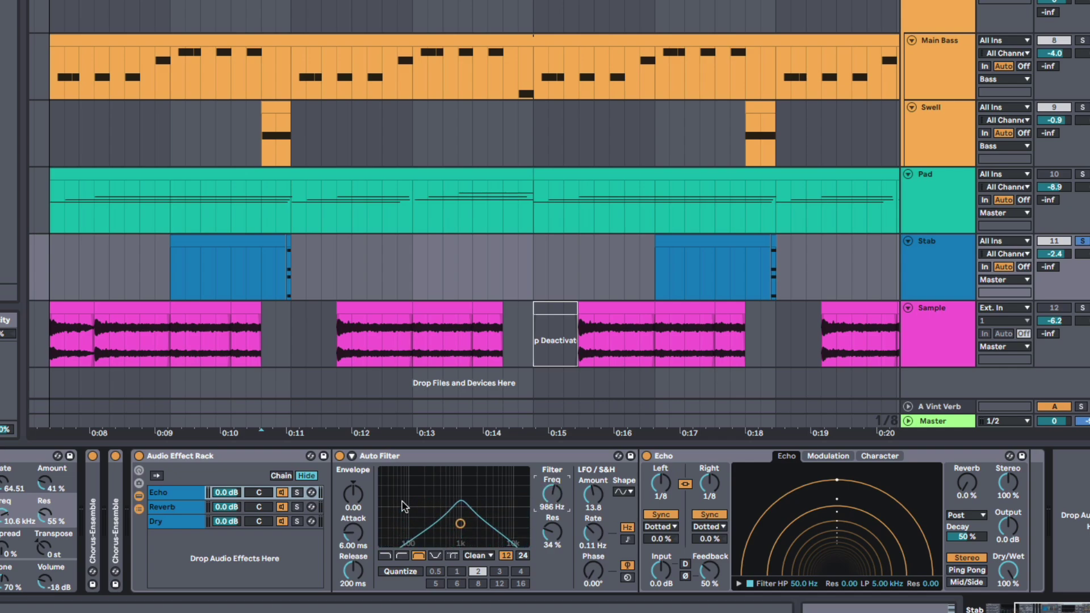
{"action": "left_click", "coordinate": [165, 506]}
{"action": "left_click", "coordinate": [176, 491]}
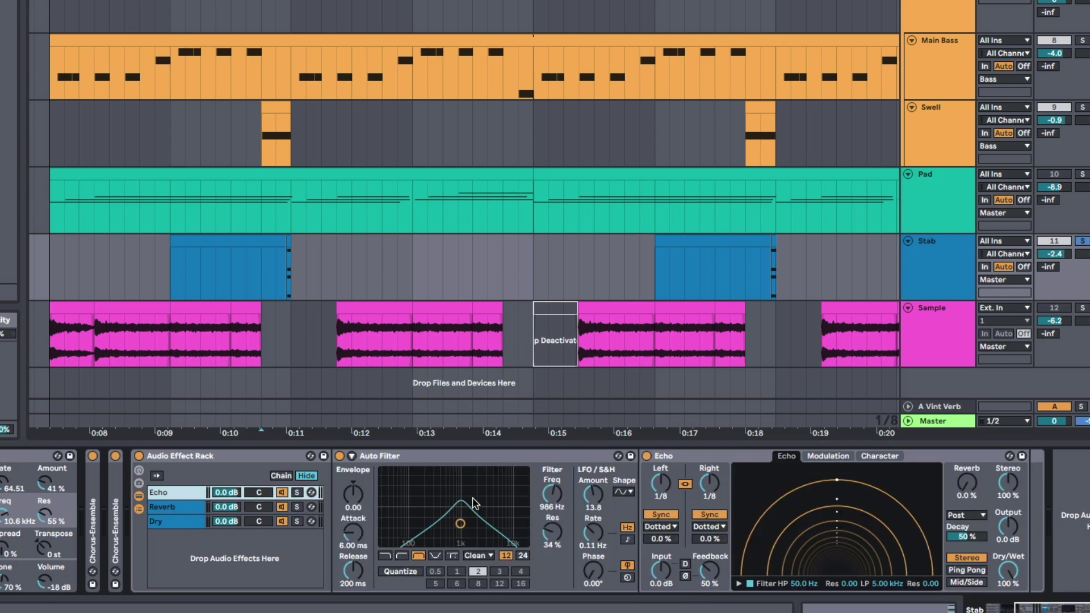
{"action": "key", "text": "ctrl+z"}
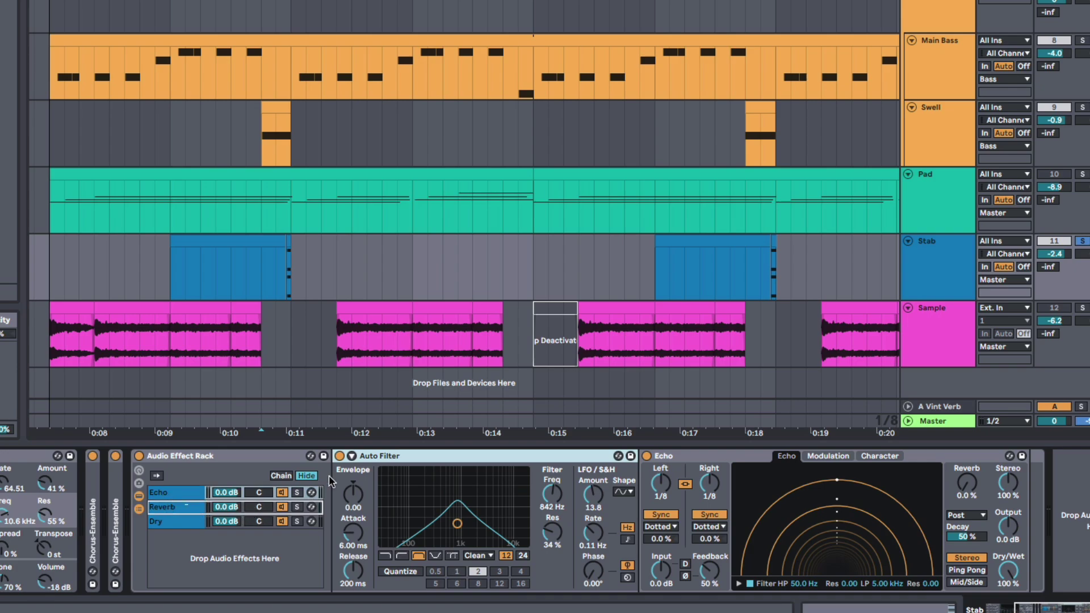
{"action": "left_click", "coordinate": [221, 493]}
{"action": "left_click", "coordinate": [181, 507]}
- Solo-audition the Reverb chain, lengthening decay to 3.62 s and filter LFO rate to 0.17 Hz
{"action": "left_click", "coordinate": [281, 493]}
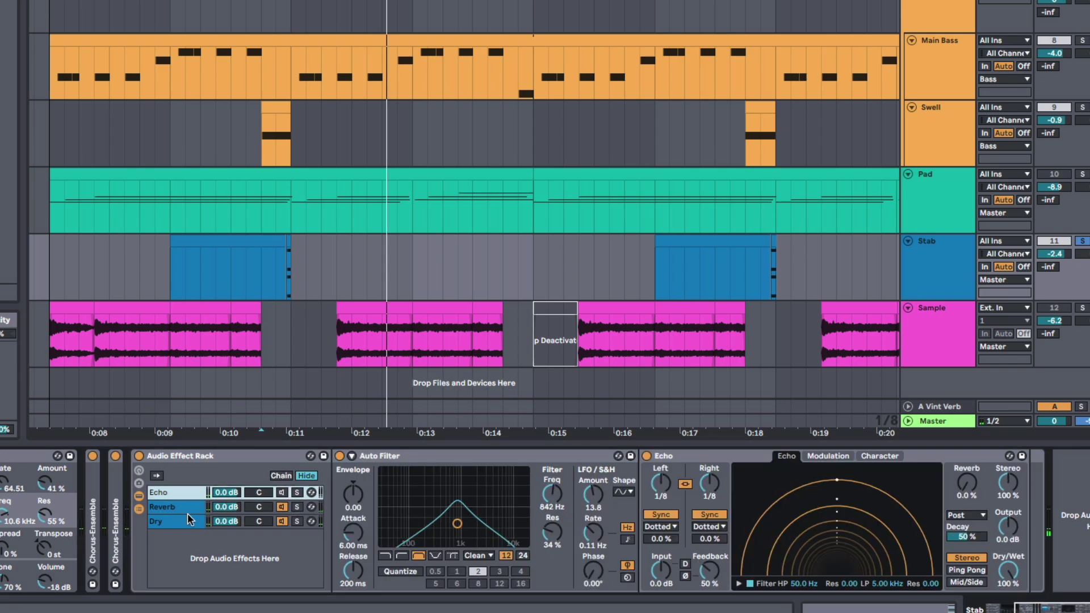
{"action": "left_click", "coordinate": [169, 510]}
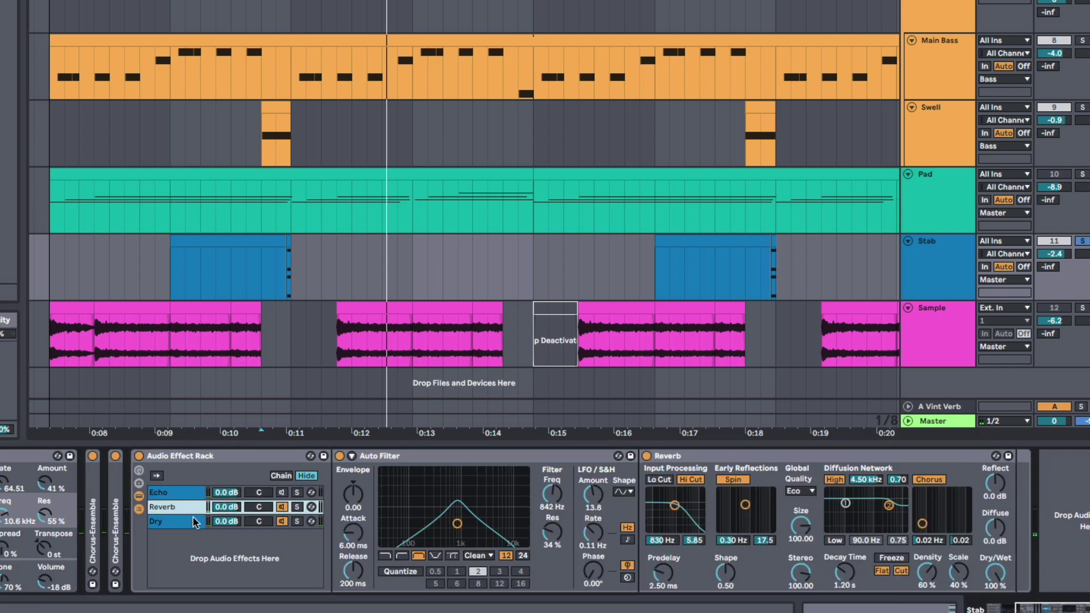
{"action": "key", "text": "space"}
{"action": "left_click_drag", "start_coordinate": [845, 573], "coordinate": [845, 549]}
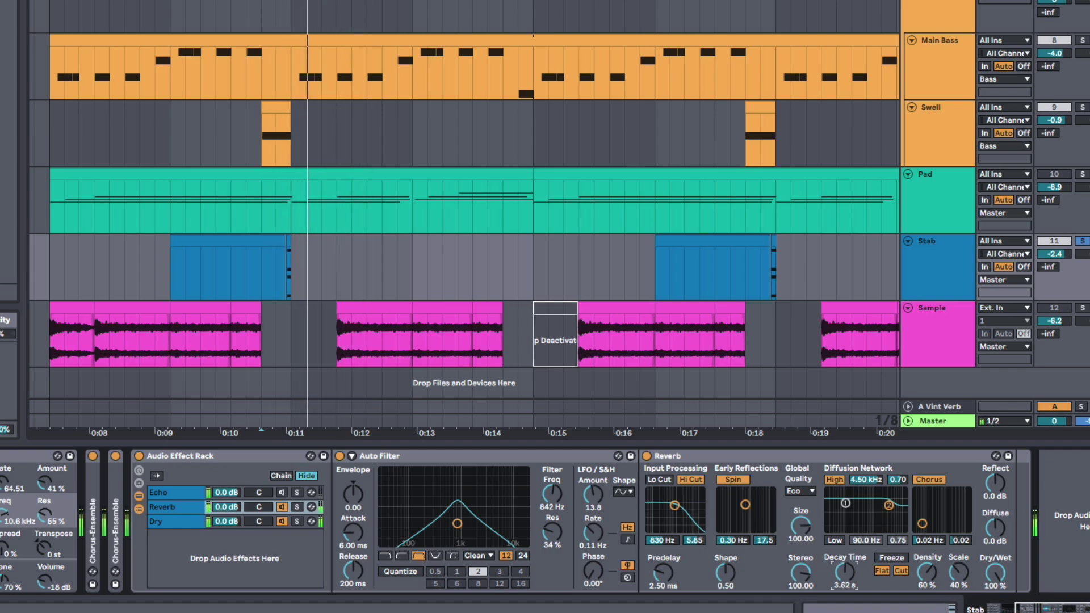
{"action": "key", "text": "space"}
{"action": "left_click_drag", "start_coordinate": [593, 532], "coordinate": [552, 521]}
{"action": "key", "text": "space"}
{"action": "key", "text": "space"}
{"action": "key", "text": "space"}
{"action": "key", "text": "space"}
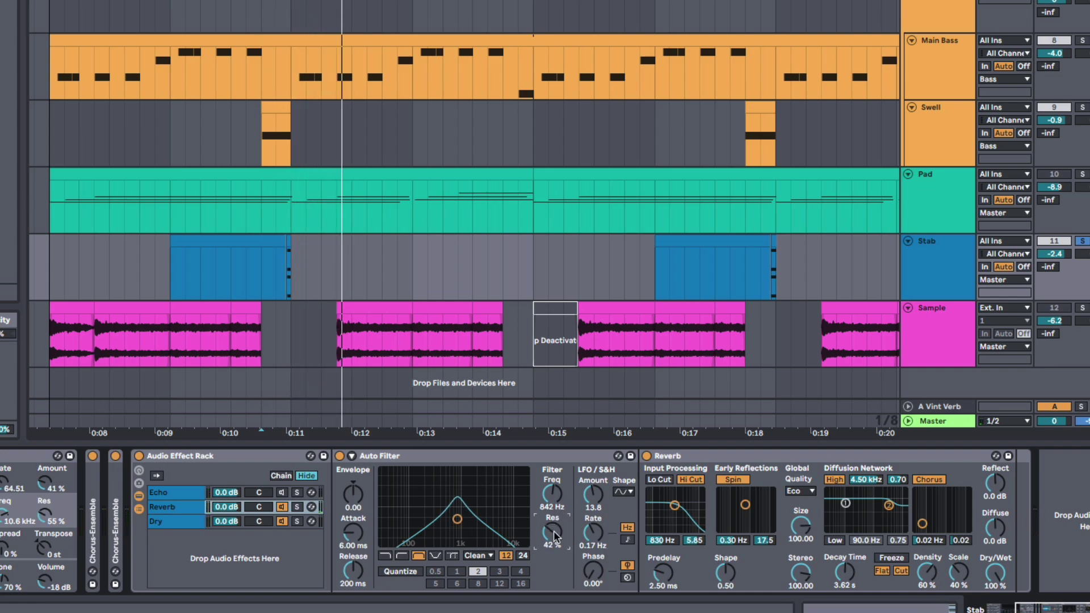
- Mute the Dry chain, lower the filter to 614 Hz and add 16% Echo wobble
{"action": "left_click", "coordinate": [282, 522]}
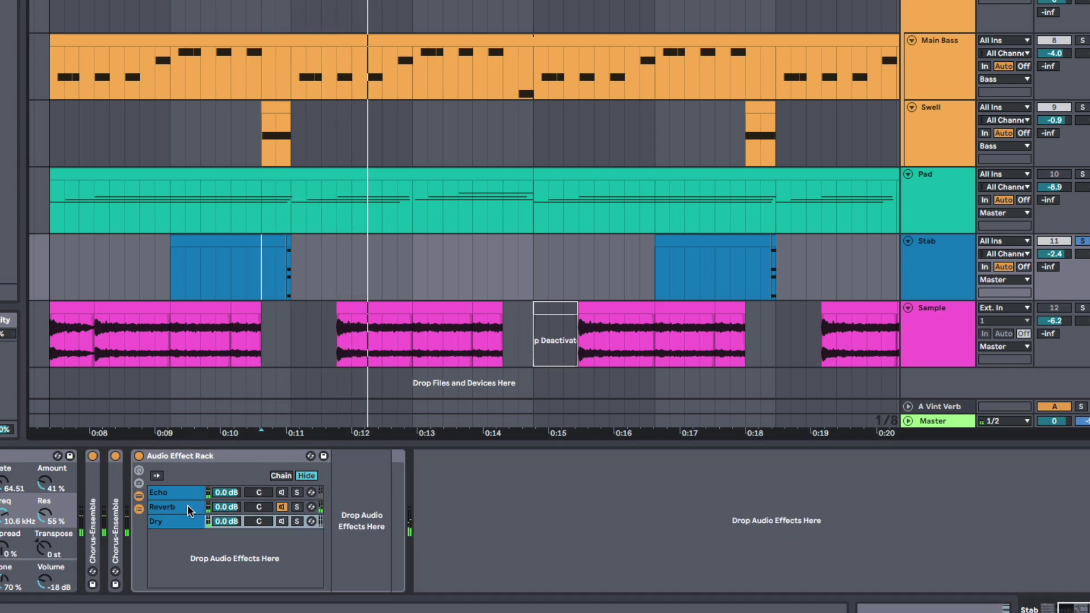
{"action": "left_click", "coordinate": [188, 505]}
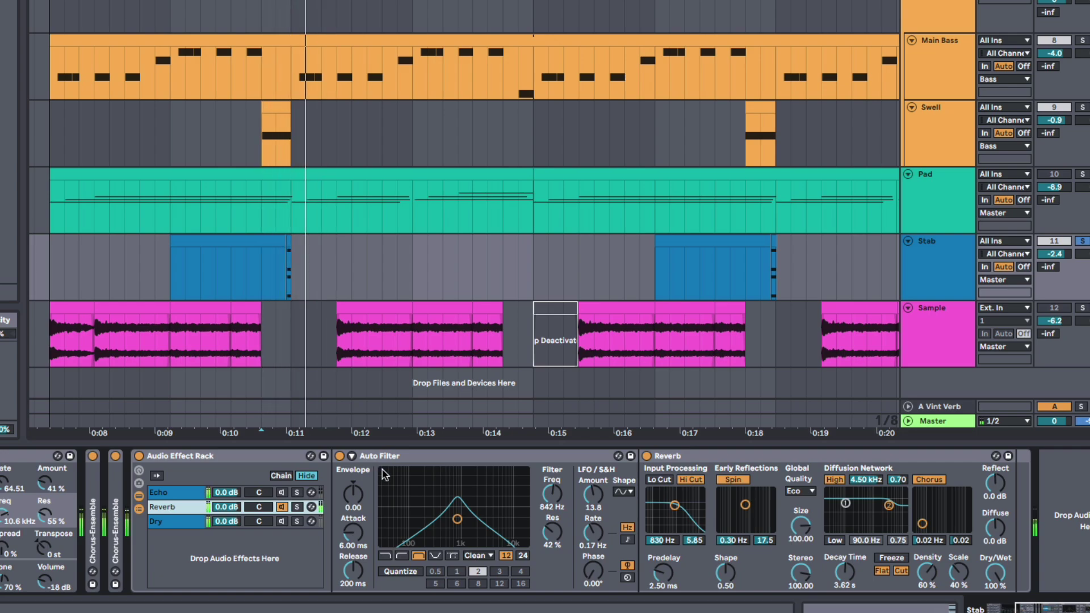
{"action": "left_click", "coordinate": [282, 492]}
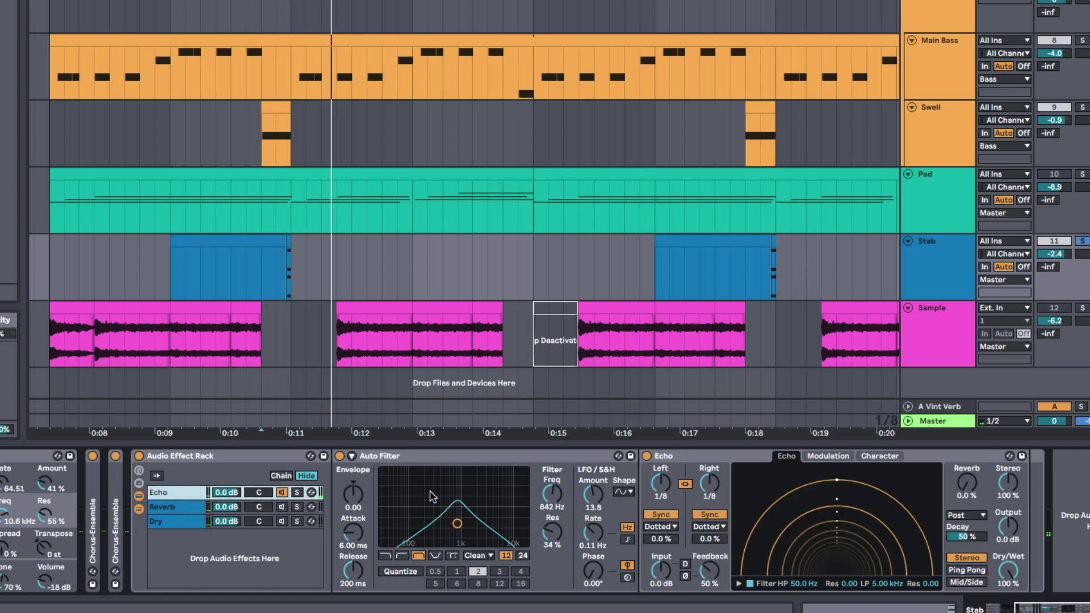
{"action": "left_click_drag", "start_coordinate": [557, 506], "coordinate": [563, 520]}
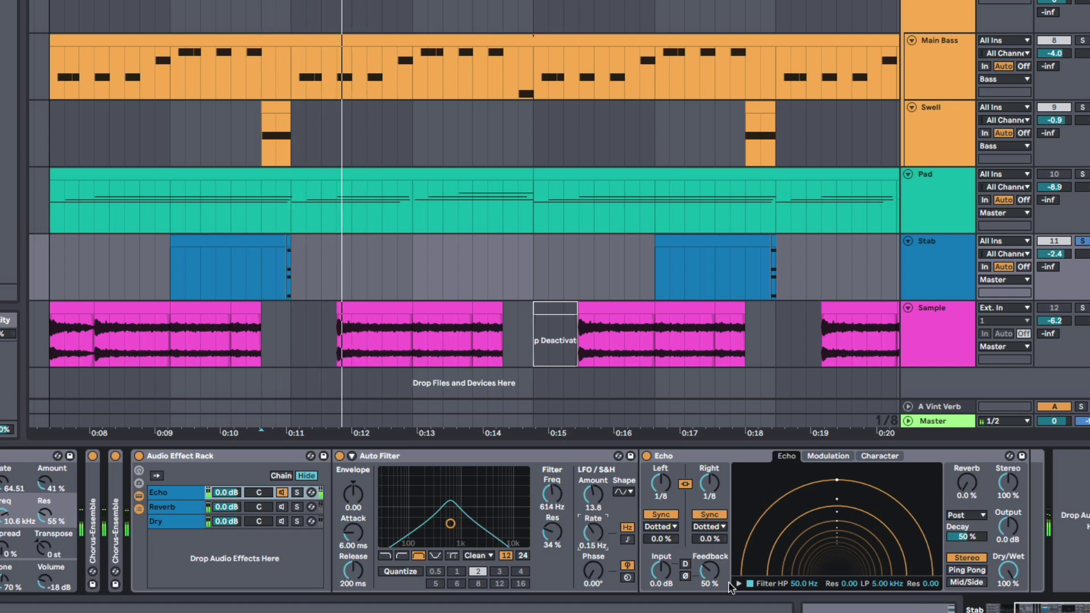
{"action": "left_click", "coordinate": [878, 457]}
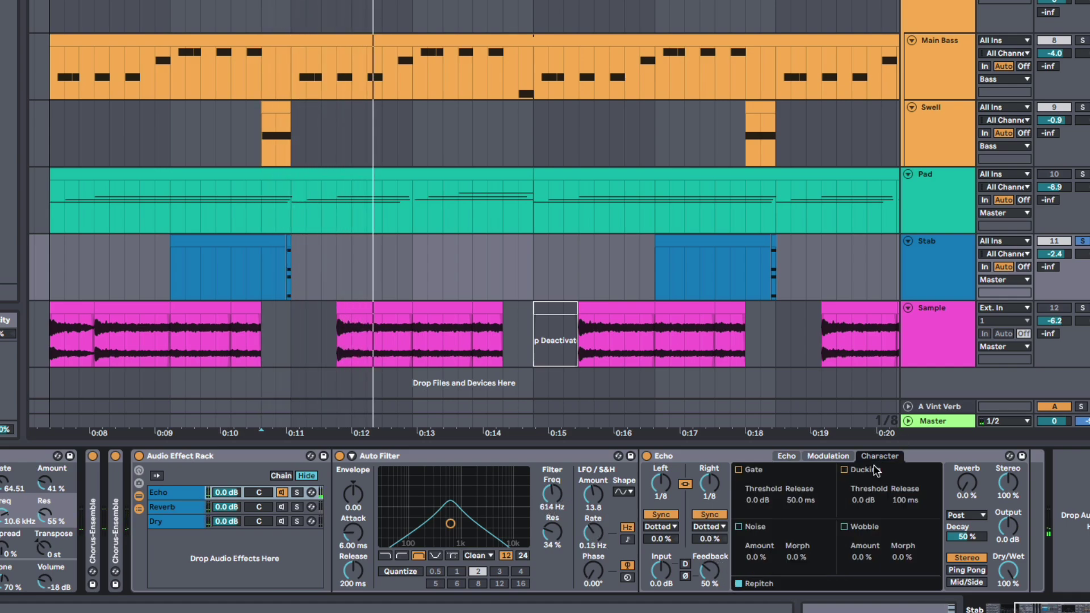
{"action": "left_click", "coordinate": [844, 527]}
{"action": "left_click_drag", "start_coordinate": [874, 561], "coordinate": [875, 546]}
- Turn on the Echo's filter with the high-pass raised to about 278 Hz
{"action": "left_click", "coordinate": [162, 507]}
{"action": "left_click", "coordinate": [173, 492]}
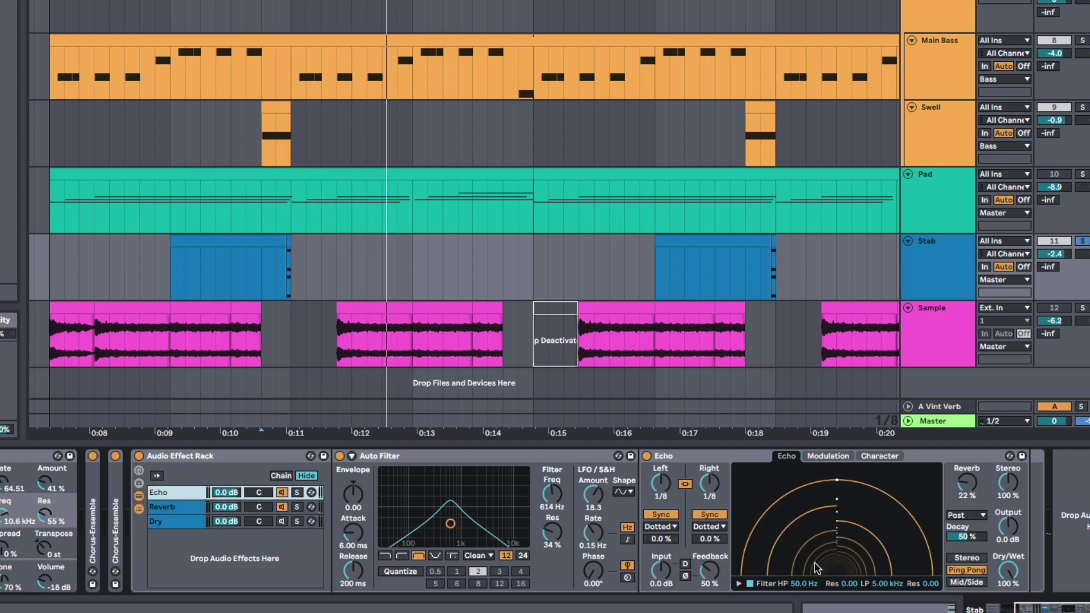
{"action": "left_click", "coordinate": [739, 580]}
{"action": "left_click_drag", "start_coordinate": [761, 565], "coordinate": [812, 543]}
{"action": "key", "text": "space"}
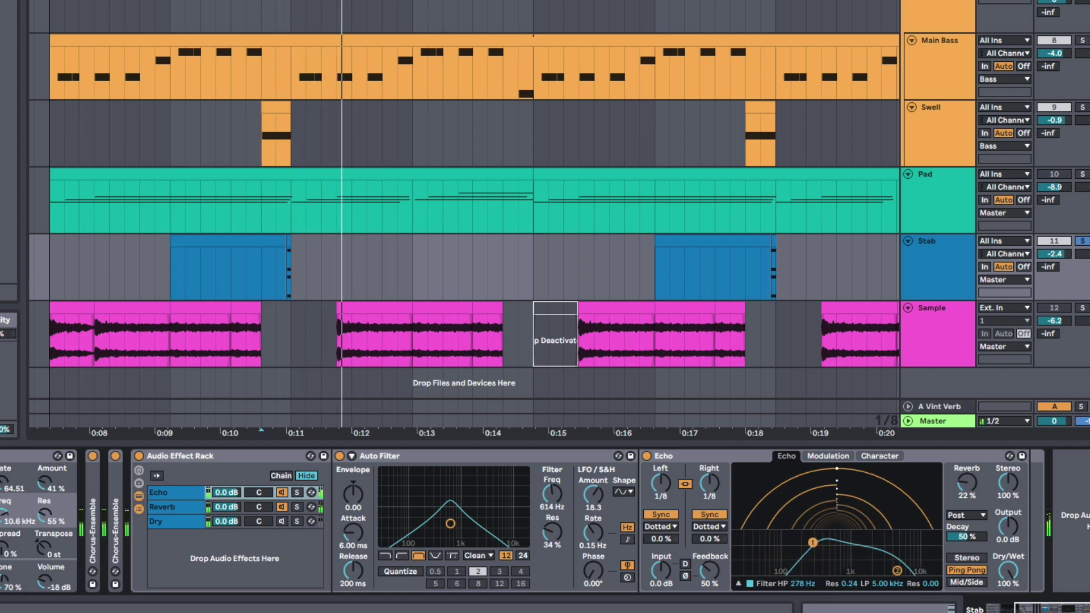
- Play the loop while switching between the Dry, Reverb and Echo chains
{"action": "left_click", "coordinate": [170, 506]}
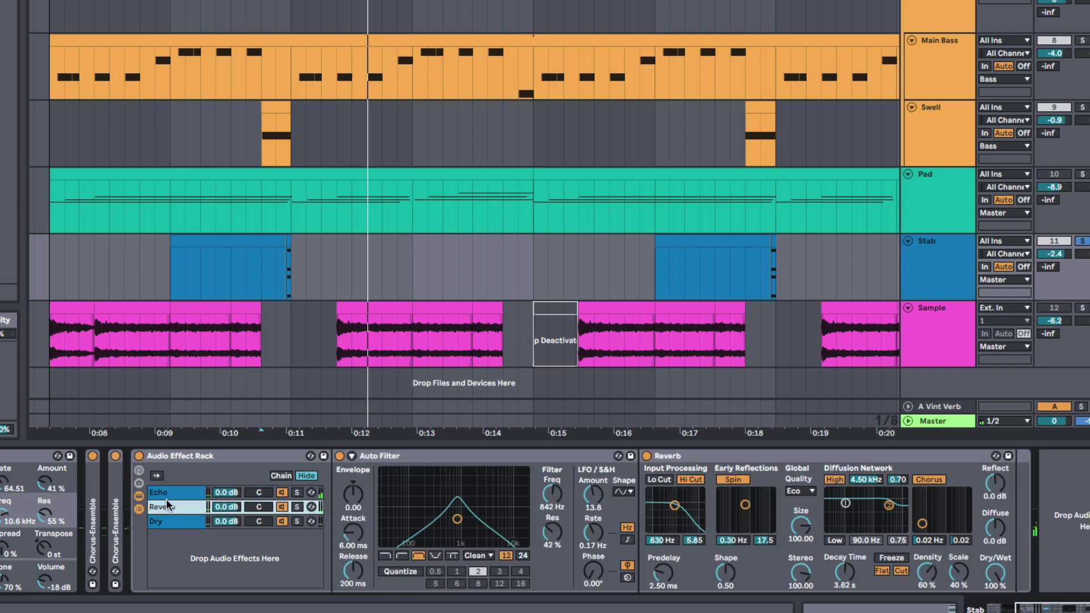
{"action": "left_click", "coordinate": [172, 493]}
{"action": "left_click", "coordinate": [176, 519]}
{"action": "key", "text": "space"}
{"action": "left_click", "coordinate": [172, 492]}
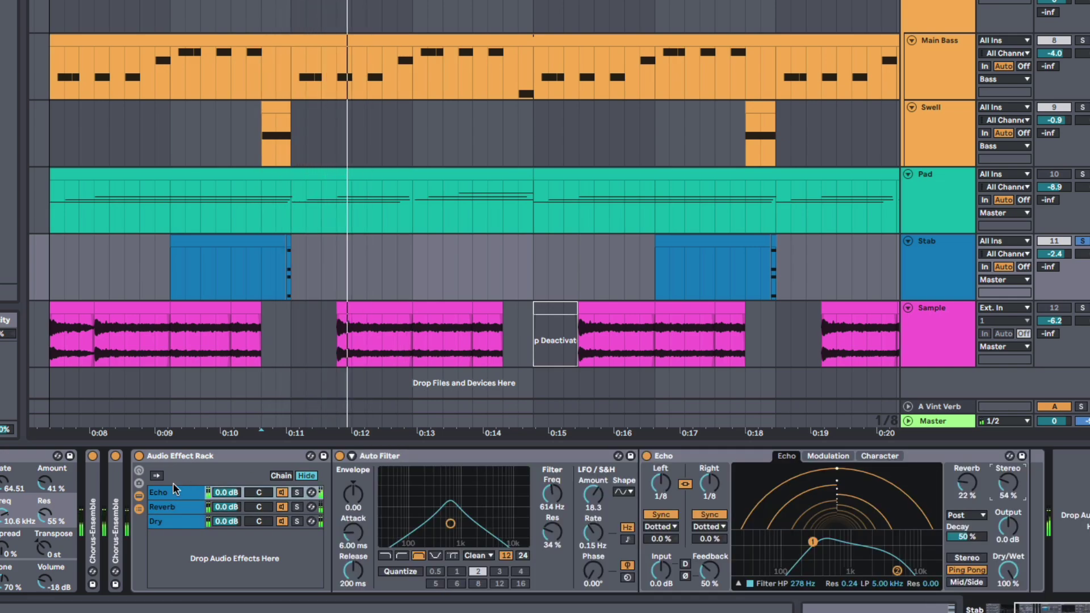
{"action": "left_click", "coordinate": [176, 520], "text": "shift"}
{"action": "left_click", "coordinate": [176, 519]}
{"action": "left_click", "coordinate": [170, 507]}
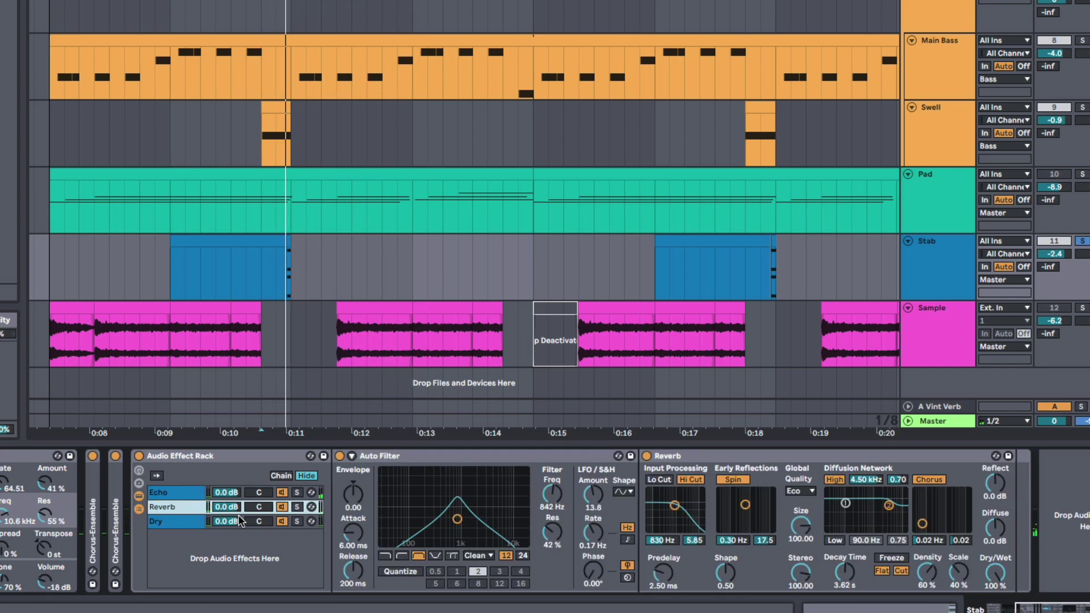
- Show the rack's macro controls and reduce them to four
{"action": "left_click", "coordinate": [170, 490]}
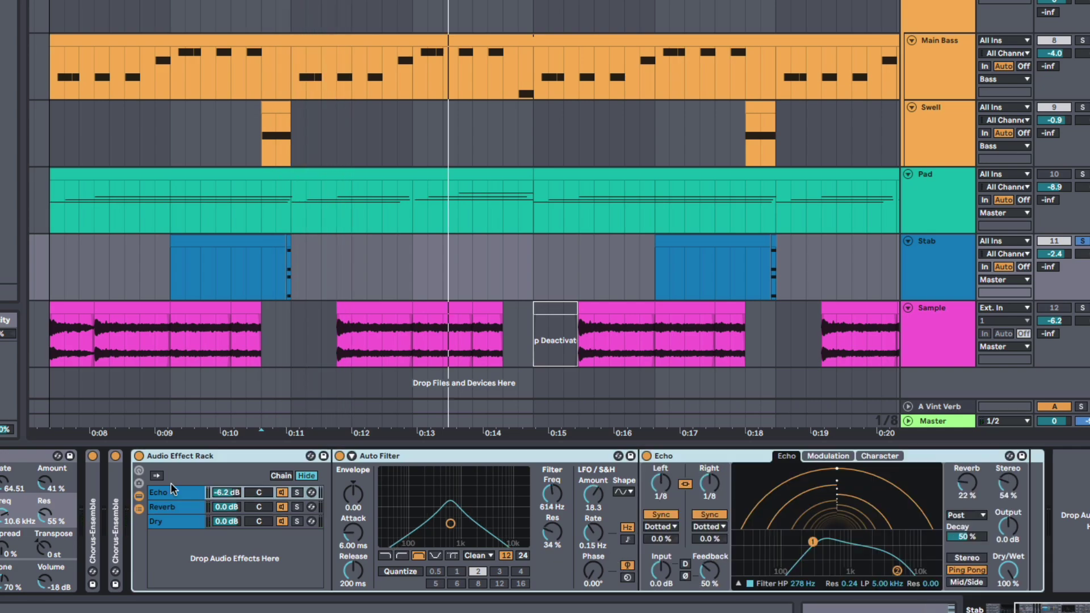
{"action": "left_click", "coordinate": [139, 471]}
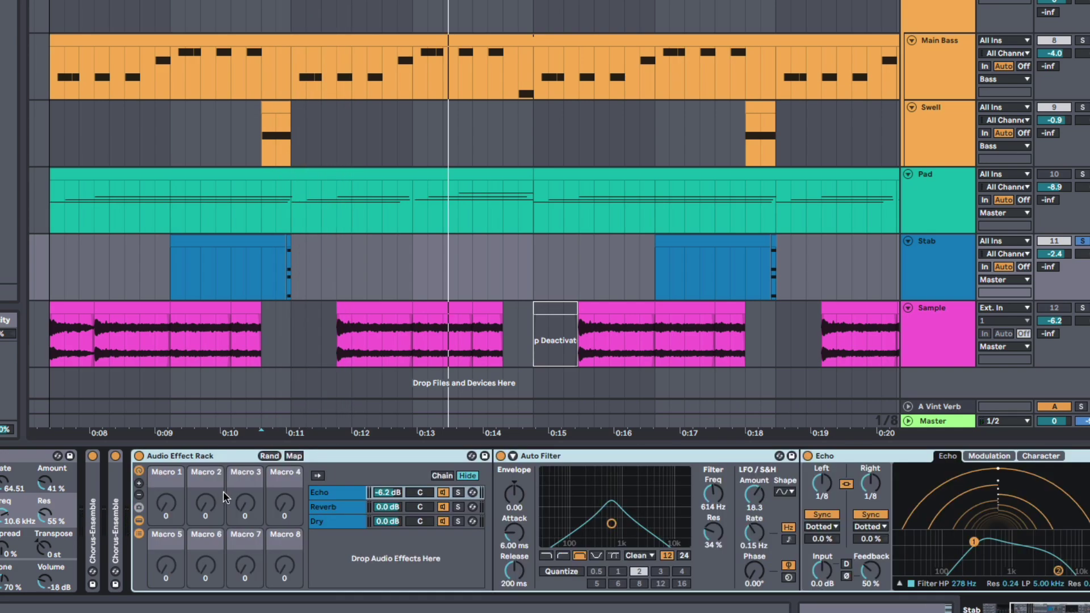
{"action": "left_click", "coordinate": [139, 495]}
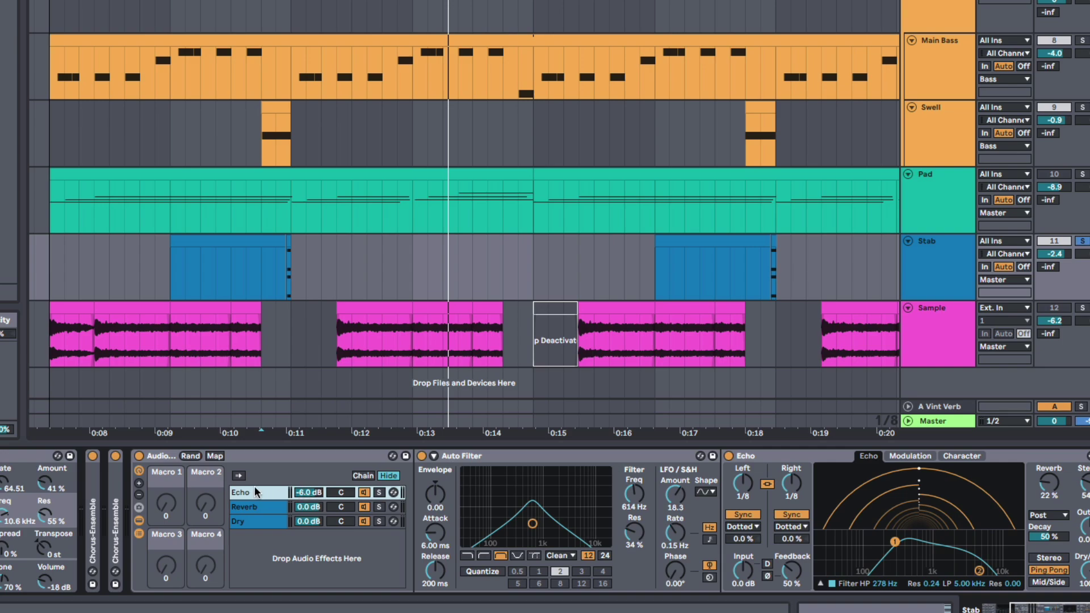
- Map Echo volume to Macro 1, Reverb to Macro 2, randomize, then Dry to Macro 3
{"action": "left_click", "coordinate": [213, 457]}
{"action": "left_click", "coordinate": [304, 494]}
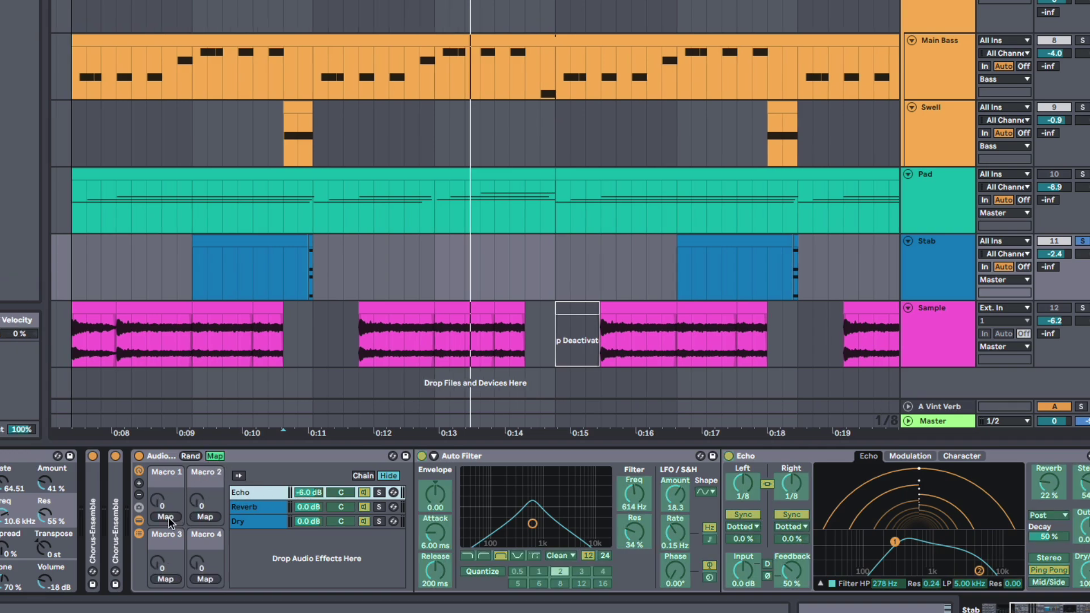
{"action": "left_click", "coordinate": [165, 517]}
{"action": "left_click", "coordinate": [307, 507]}
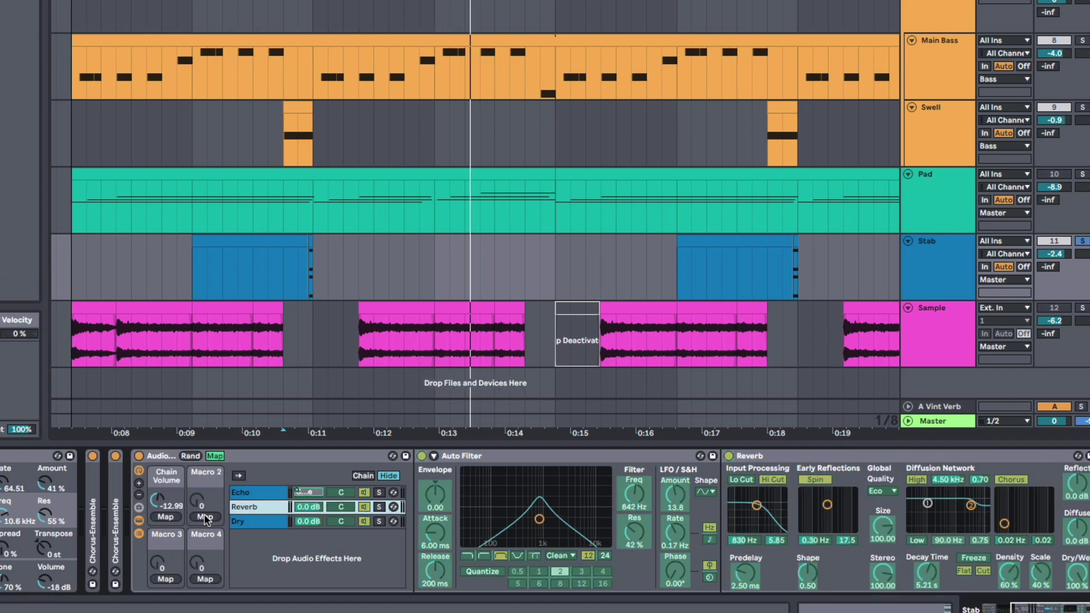
{"action": "left_click", "coordinate": [205, 517]}
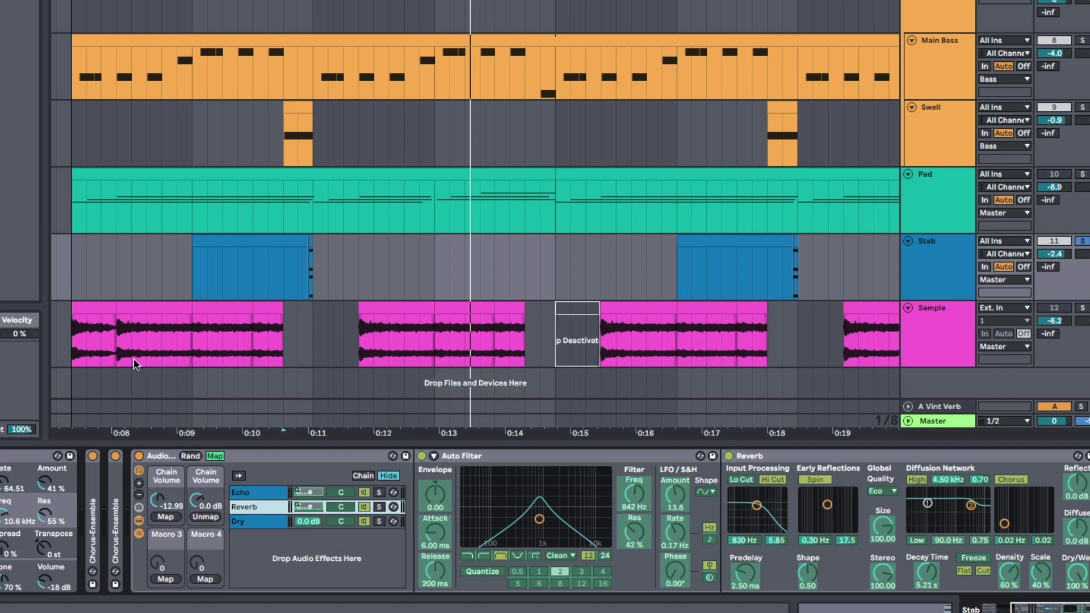
{"action": "left_click", "coordinate": [215, 456]}
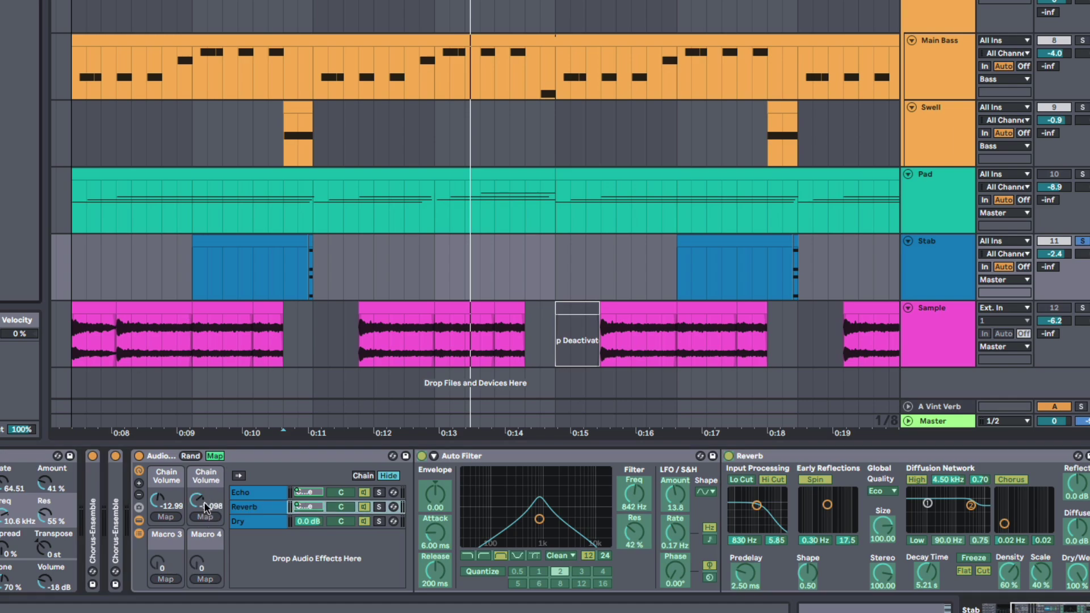
{"action": "left_click", "coordinate": [192, 458]}
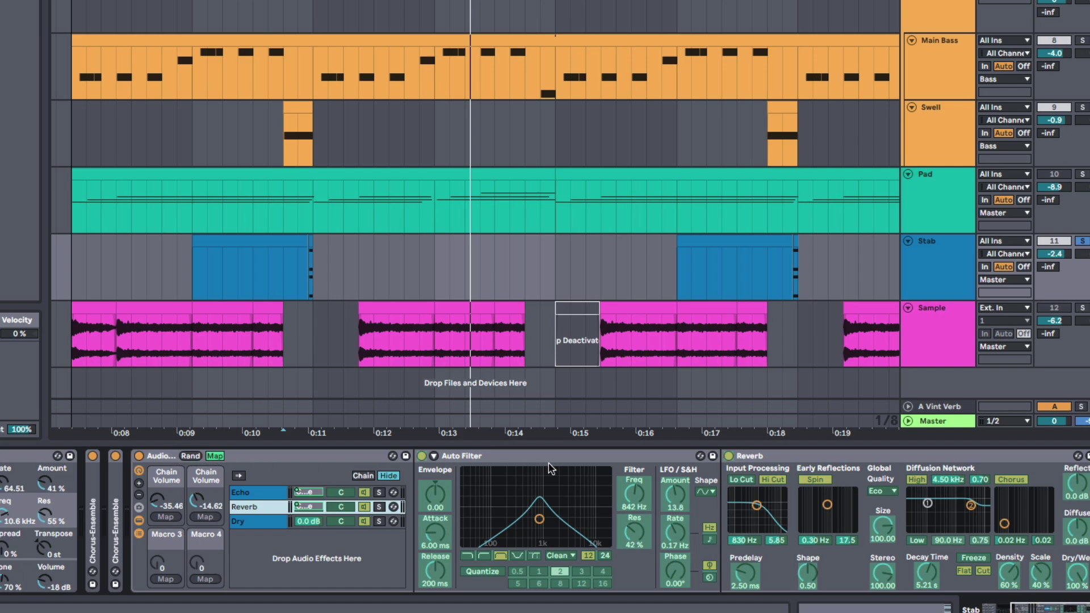
{"action": "left_click", "coordinate": [306, 524]}
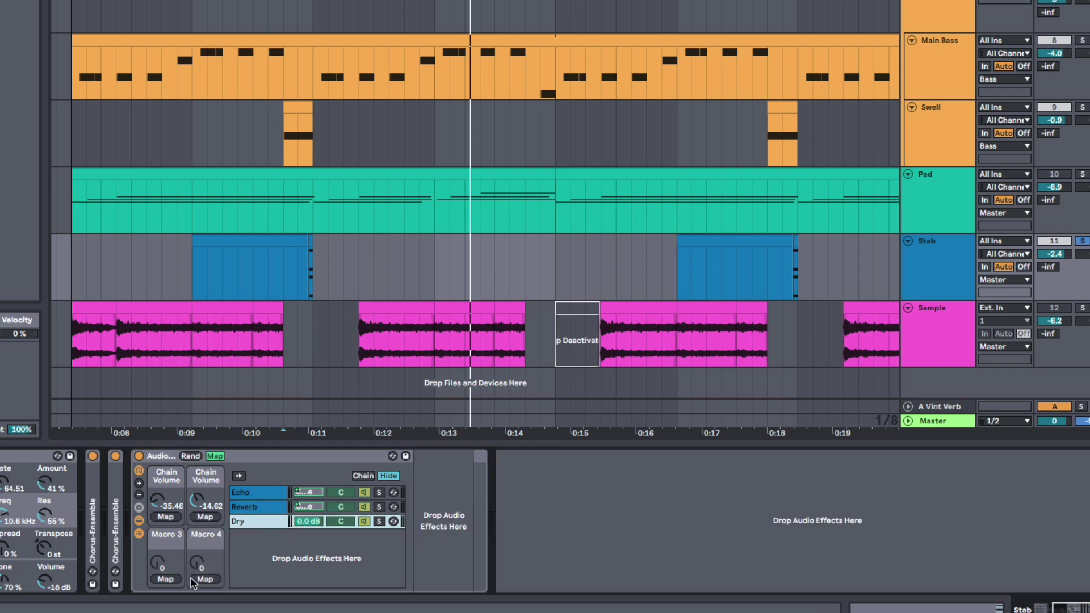
{"action": "left_click", "coordinate": [165, 579]}
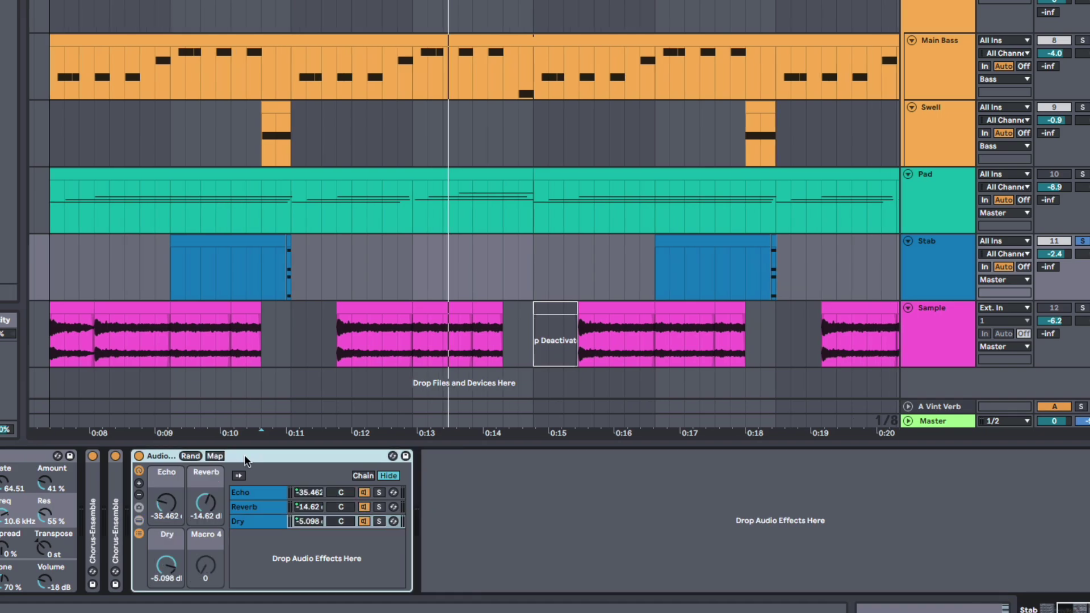
- Rename the rack to 'Filtere E&R'
{"action": "key", "text": "super+r"}
{"action": "type", "text": "Filt"}
{"action": "type", "text": "ere E&R"}
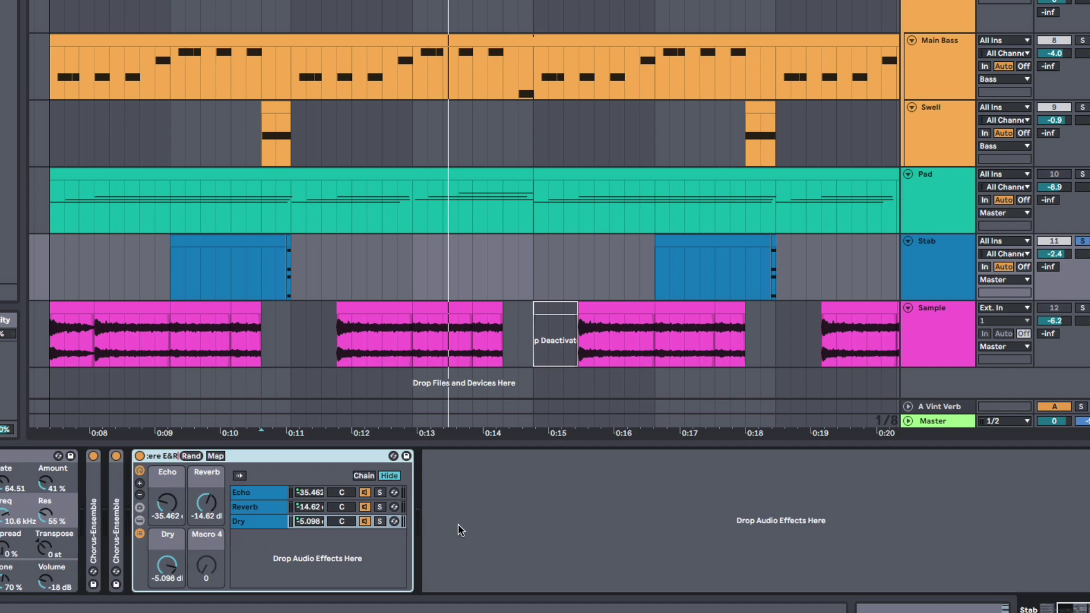
{"action": "key", "text": "Return"}
- Save the rack as a preset in the Sound Design folder, then play the arrangement zoomed out
{"action": "left_click", "coordinate": [407, 456]}
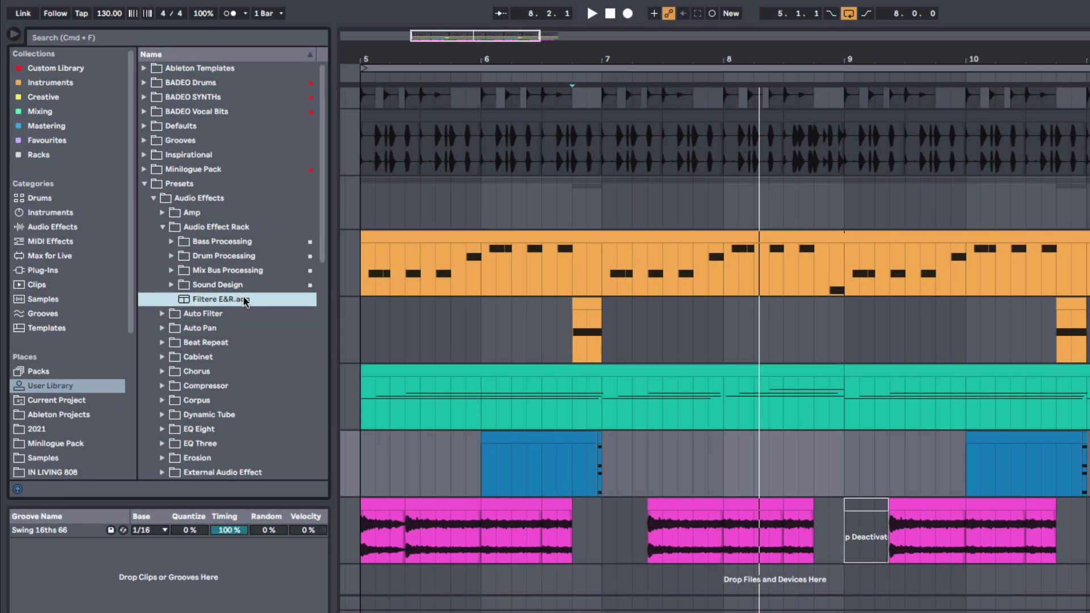
{"action": "left_click_drag", "start_coordinate": [244, 301], "coordinate": [196, 284]}
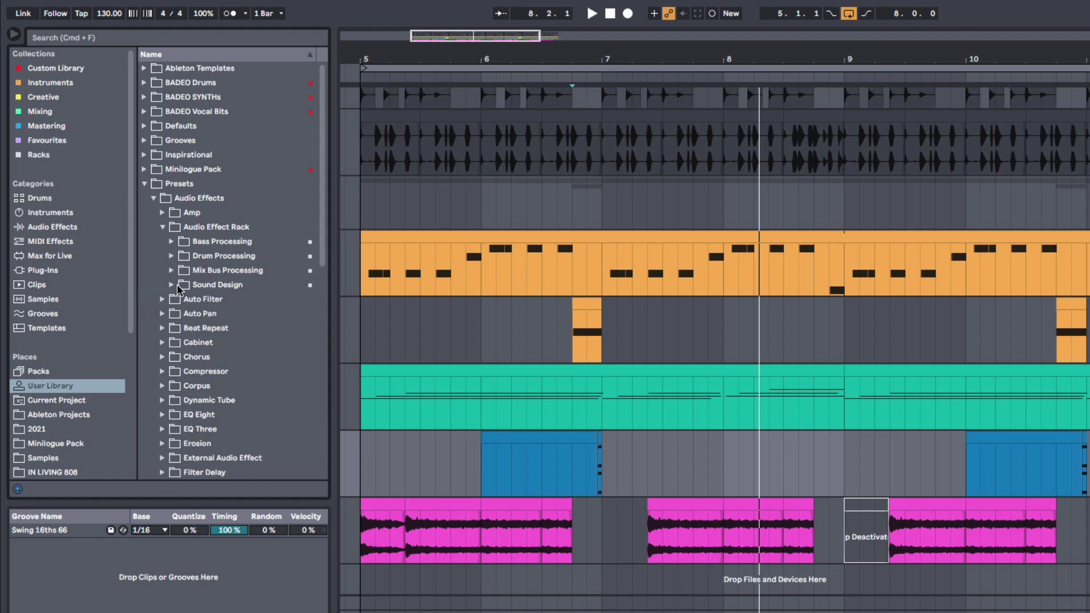
{"action": "left_click", "coordinate": [178, 289]}
{"action": "key", "text": "space"}
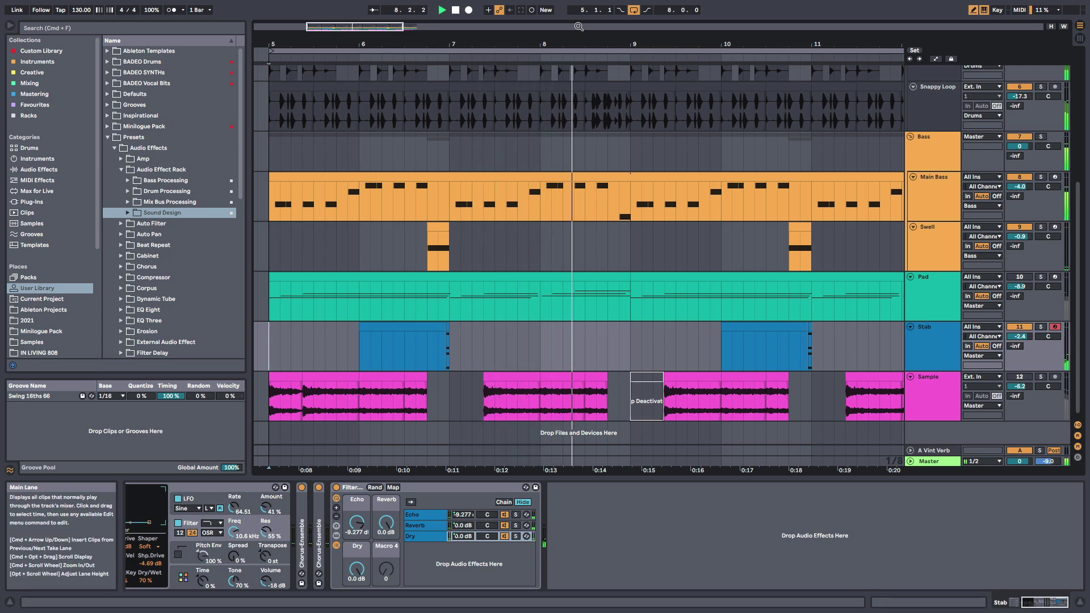
{"action": "left_click_drag", "start_coordinate": [577, 44], "coordinate": [517, 25]}
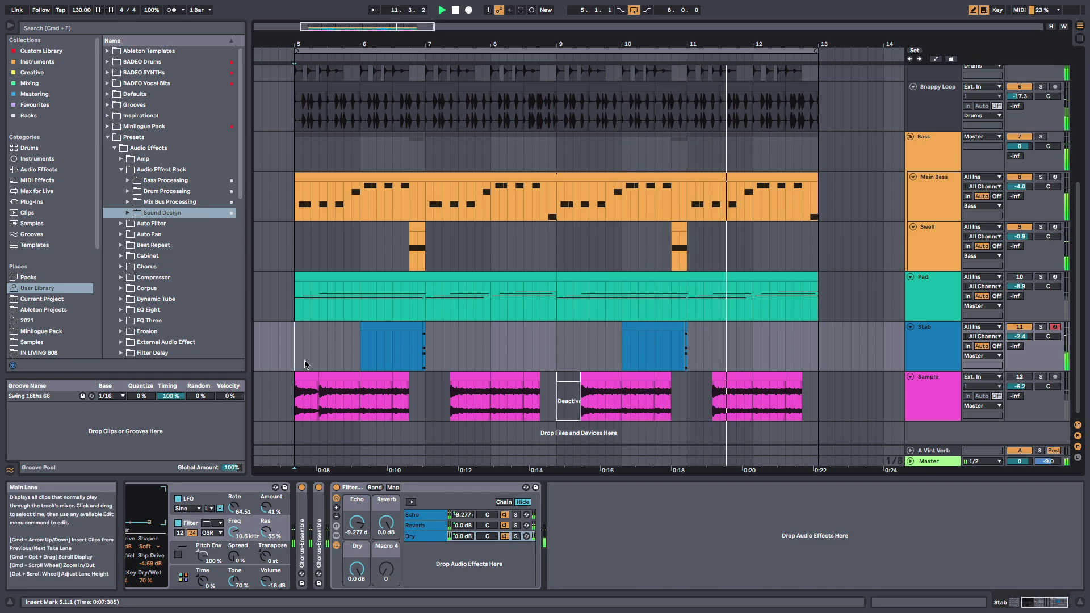
- Solo the Sample track and load the Filtere E&R rack from Racks > Sound Design after LFOTool
{"action": "left_click", "coordinate": [294, 402]}
{"action": "key", "text": "space"}
{"action": "key", "text": "space"}
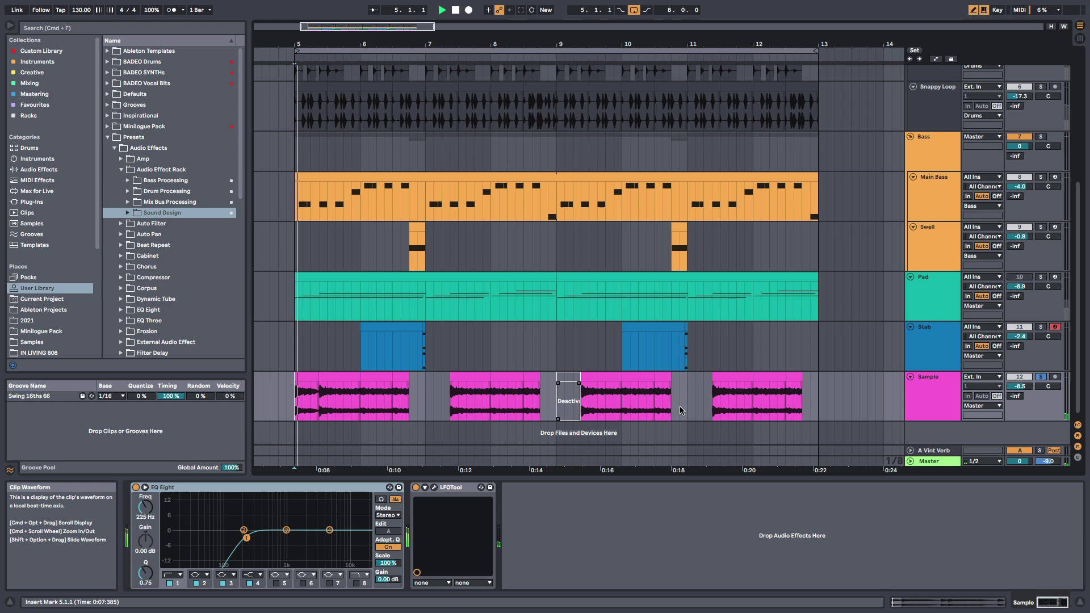
{"action": "left_click", "coordinate": [1039, 376]}
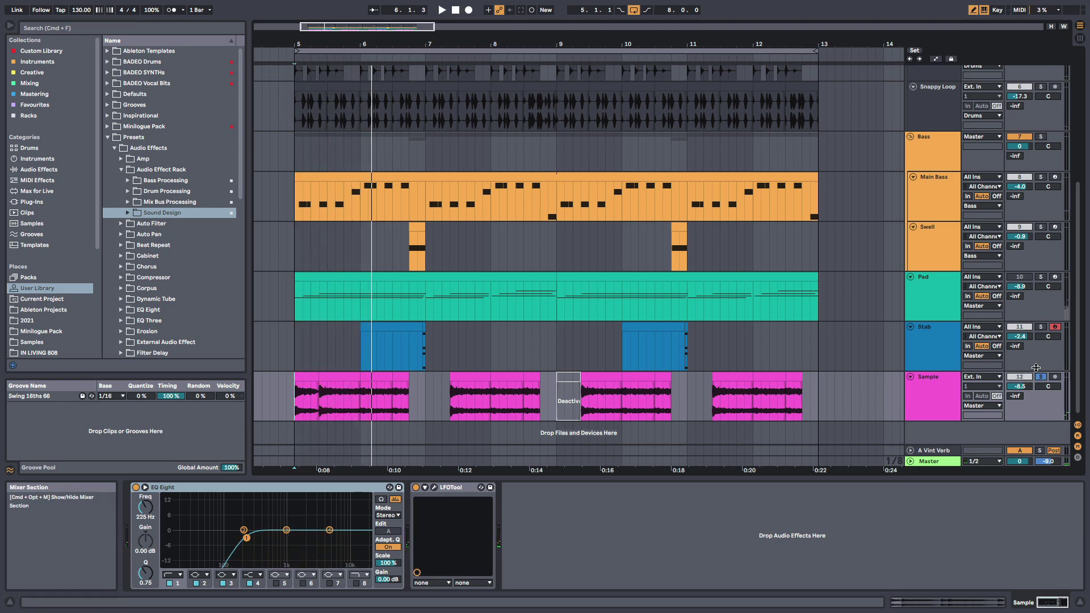
{"action": "left_click", "coordinate": [40, 116]}
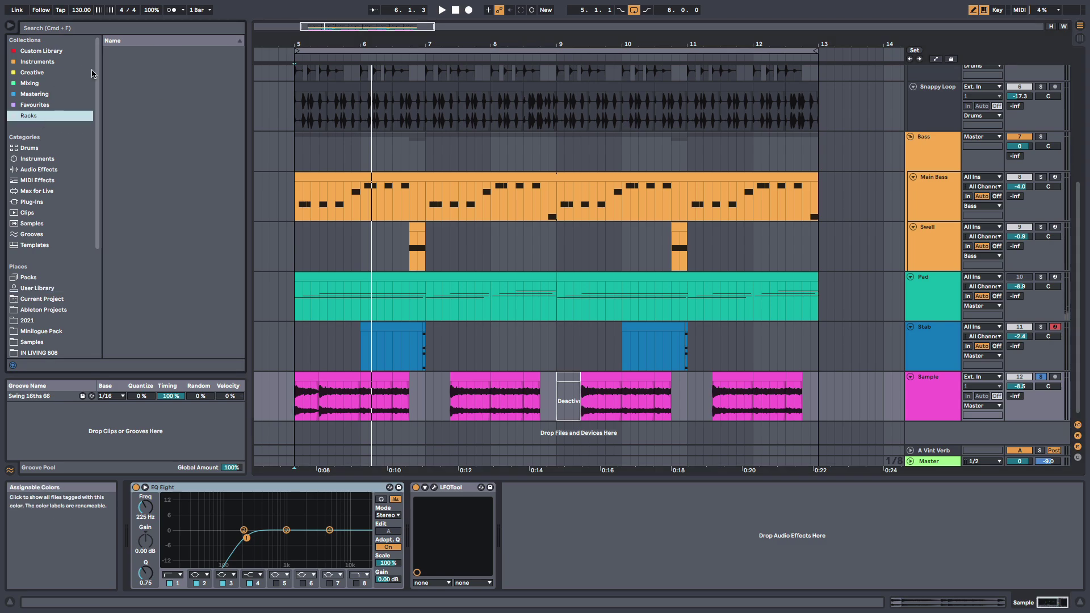
{"action": "left_click", "coordinate": [108, 85]}
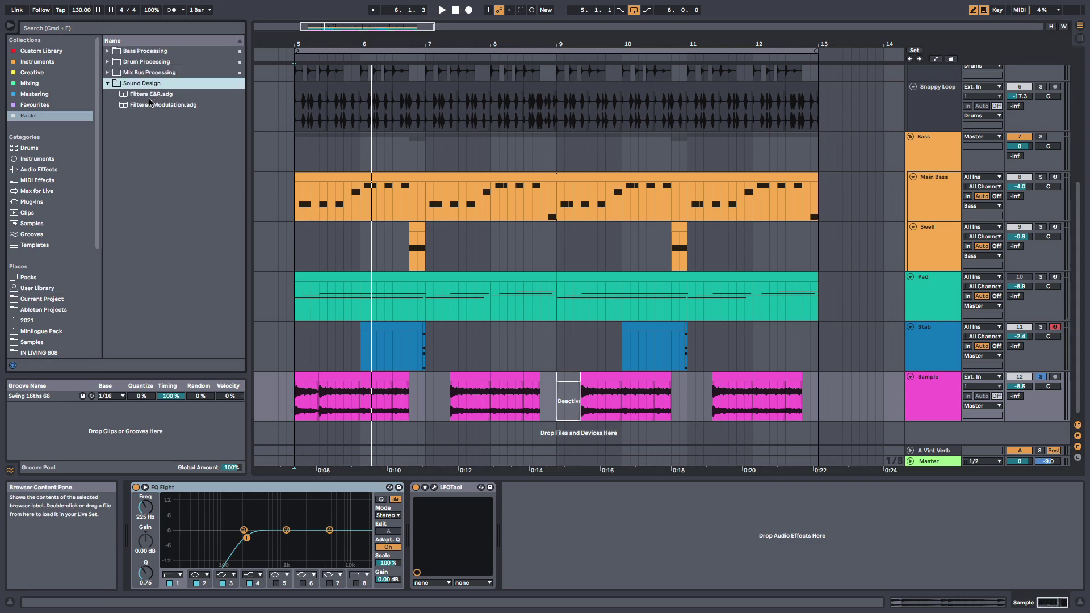
{"action": "left_click", "coordinate": [150, 97]}
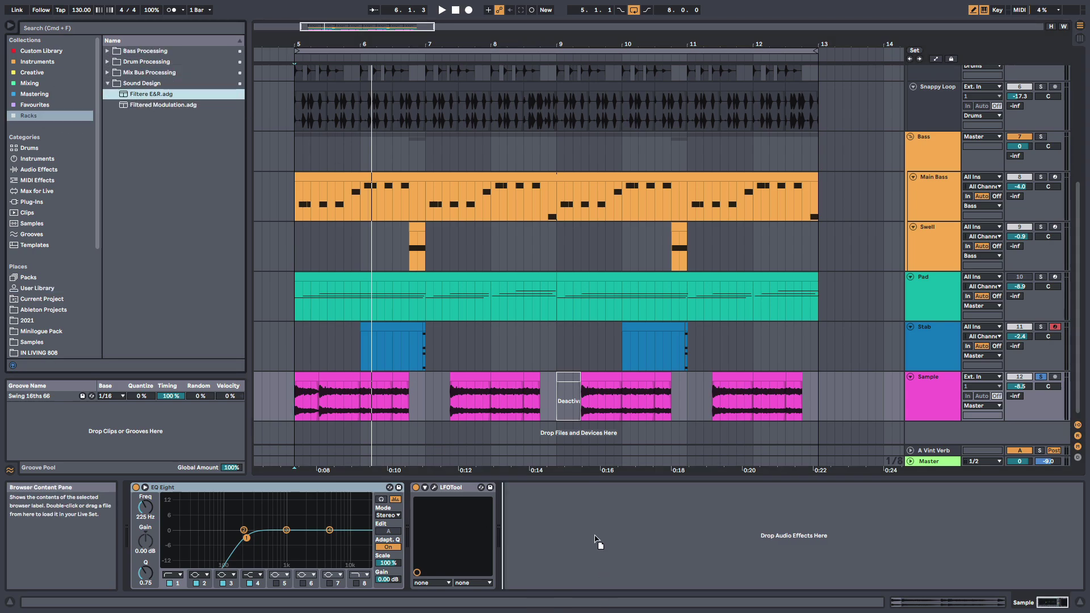
{"action": "left_click_drag", "start_coordinate": [563, 511], "coordinate": [565, 511]}
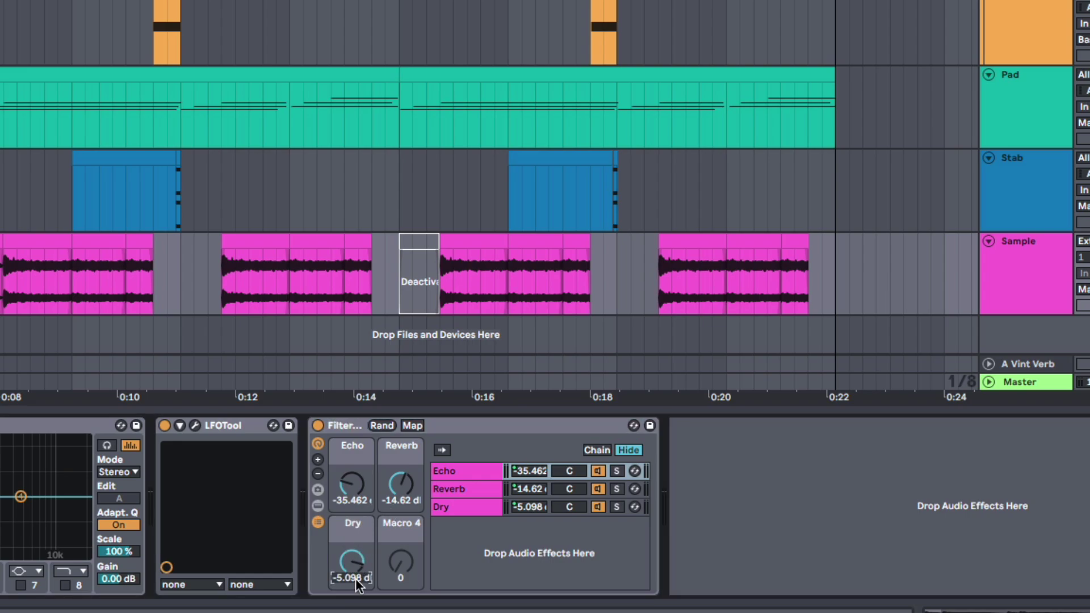
- Reset the Dry and Reverb macros to 0 dB and set Echo to -4 dB
{"action": "left_click", "coordinate": [356, 578]}
{"action": "key", "text": "Delete"}
{"action": "left_click", "coordinate": [395, 502]}
{"action": "key", "text": "Delete"}
{"action": "type", "text": "-4"}
{"action": "key", "text": "Return"}
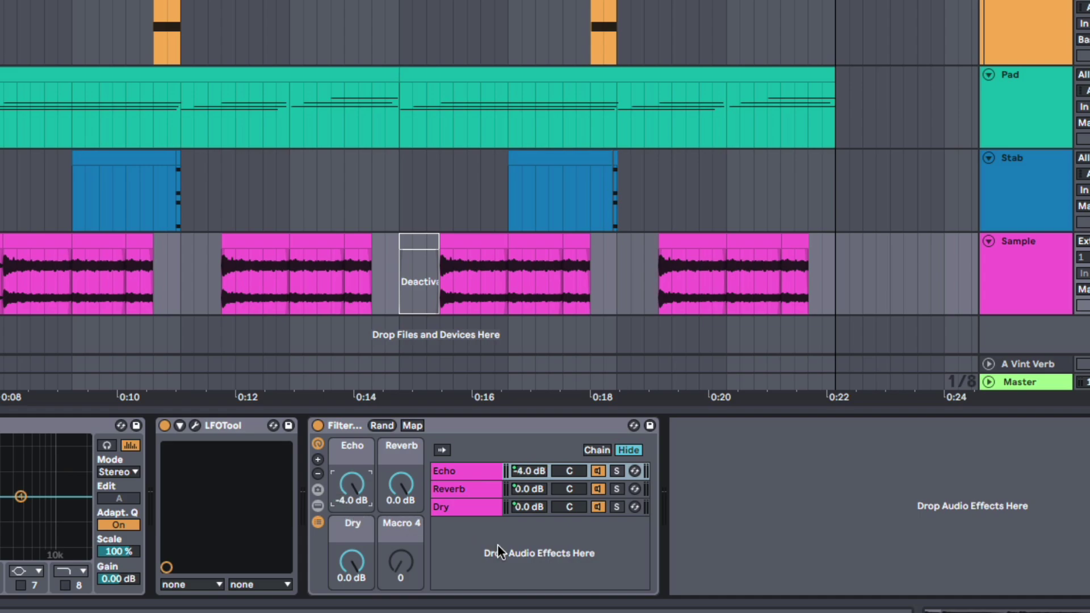
- Resave the Filtere E&R preset under its existing name, overwriting the old one
{"action": "left_click", "coordinate": [472, 425]}
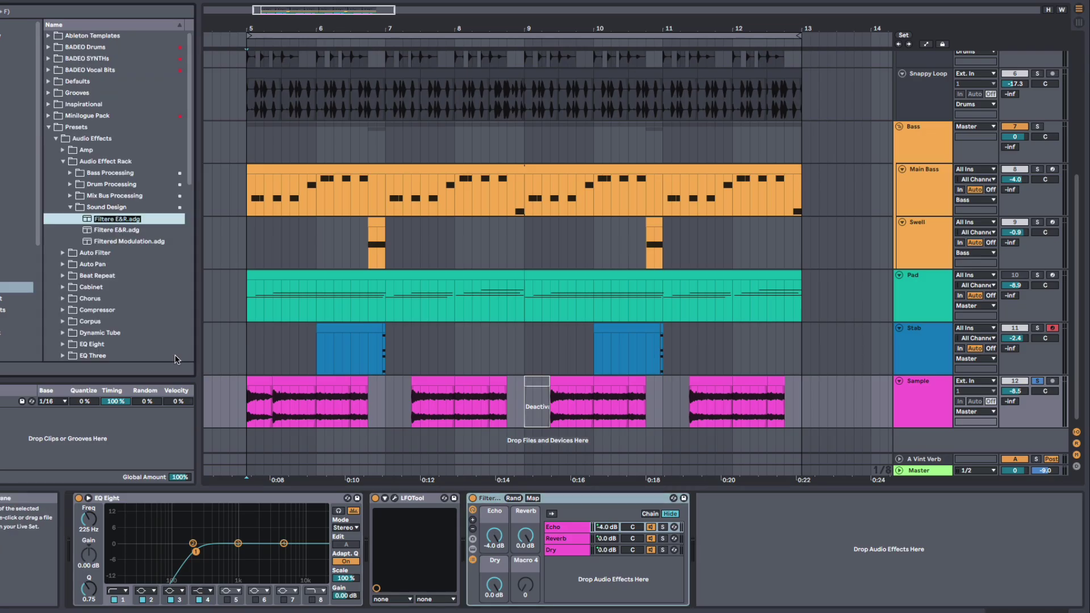
{"action": "key", "text": "Return"}
{"action": "left_click", "coordinate": [629, 336]}
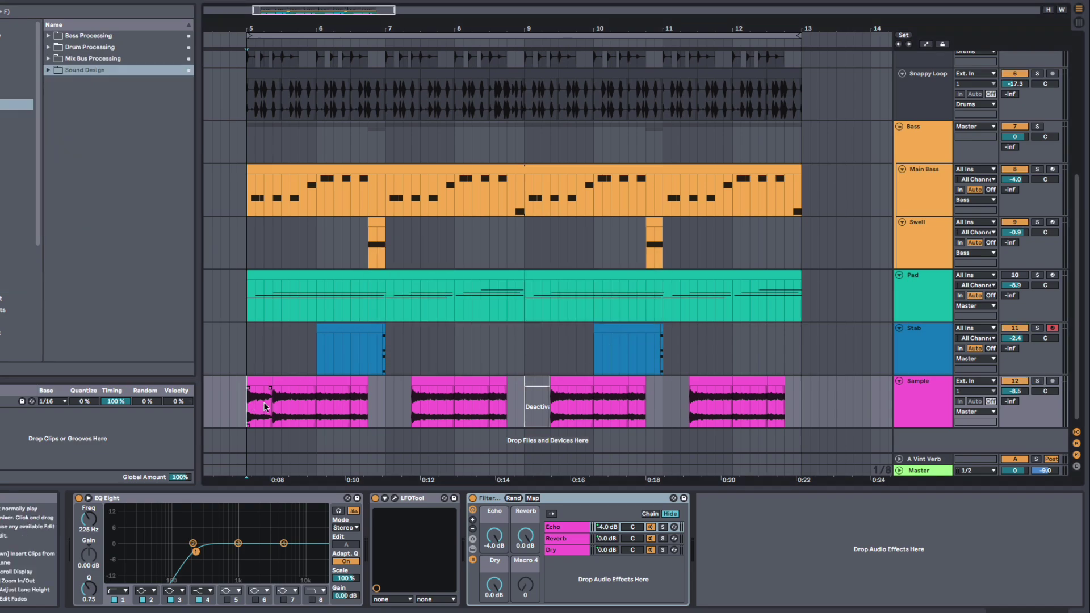
- Play the Sample track and switch its Echo to stereo mode
{"action": "left_click", "coordinate": [931, 423]}
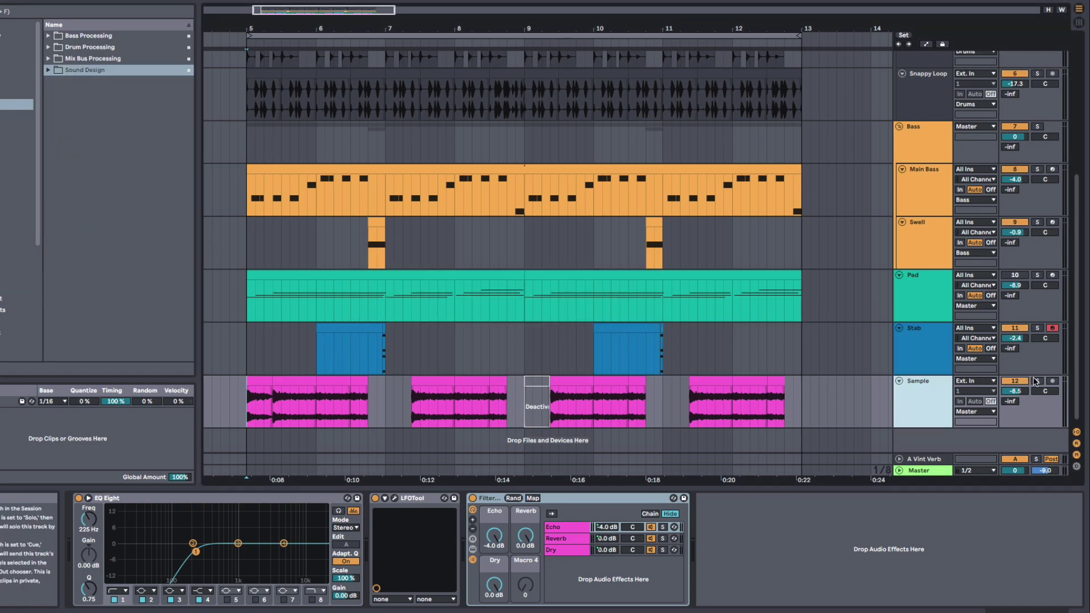
{"action": "left_click", "coordinate": [1038, 382]}
{"action": "left_click", "coordinate": [1038, 382]}
{"action": "key", "text": "space"}
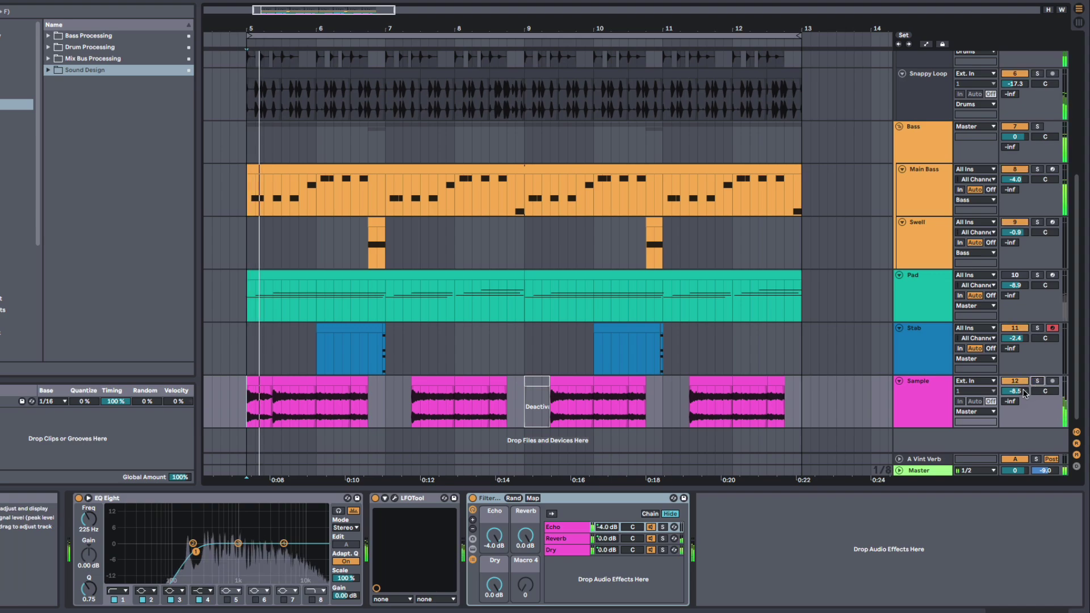
{"action": "left_click", "coordinate": [1015, 391]}
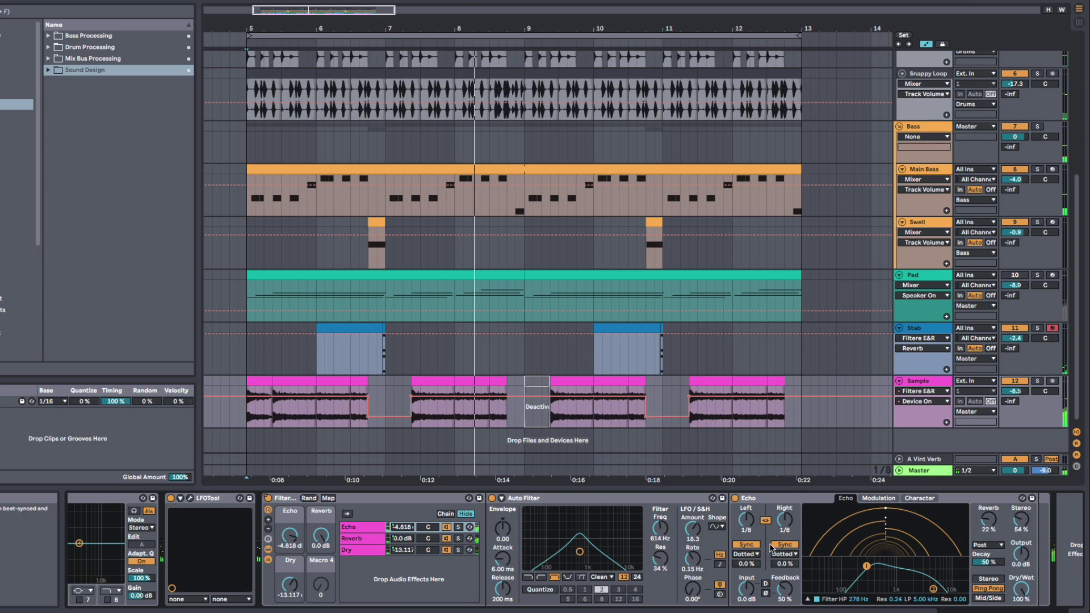
{"action": "scroll", "coordinate": [771, 544], "scroll_direction": "down", "scroll_amount": 1}
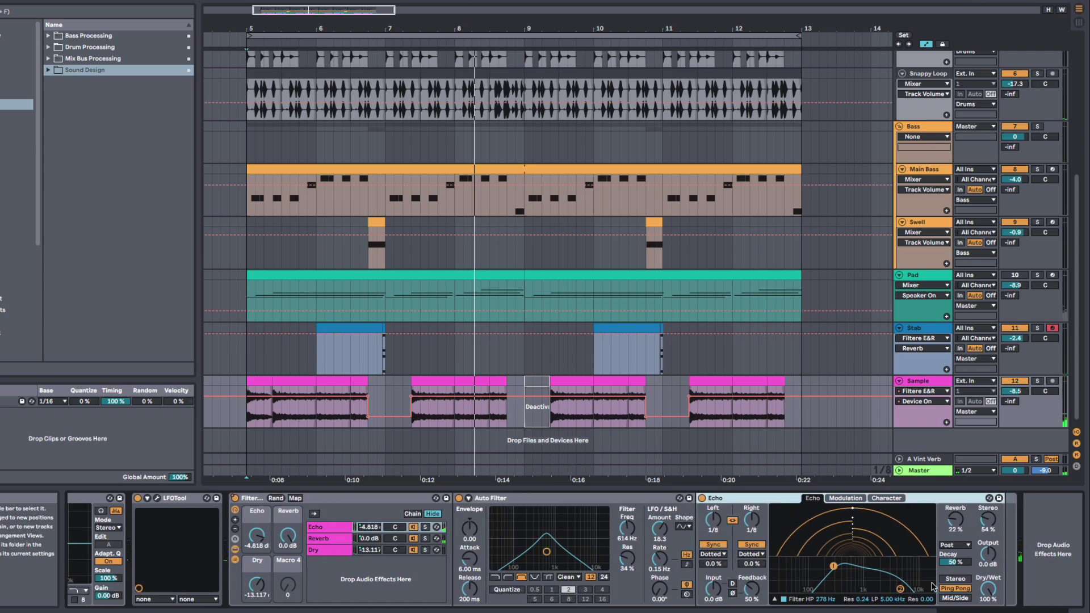
{"action": "left_click", "coordinate": [958, 578]}
- Fold the Filtere E&R rack and move it in front of LFOTool
{"action": "left_click", "coordinate": [715, 509]}
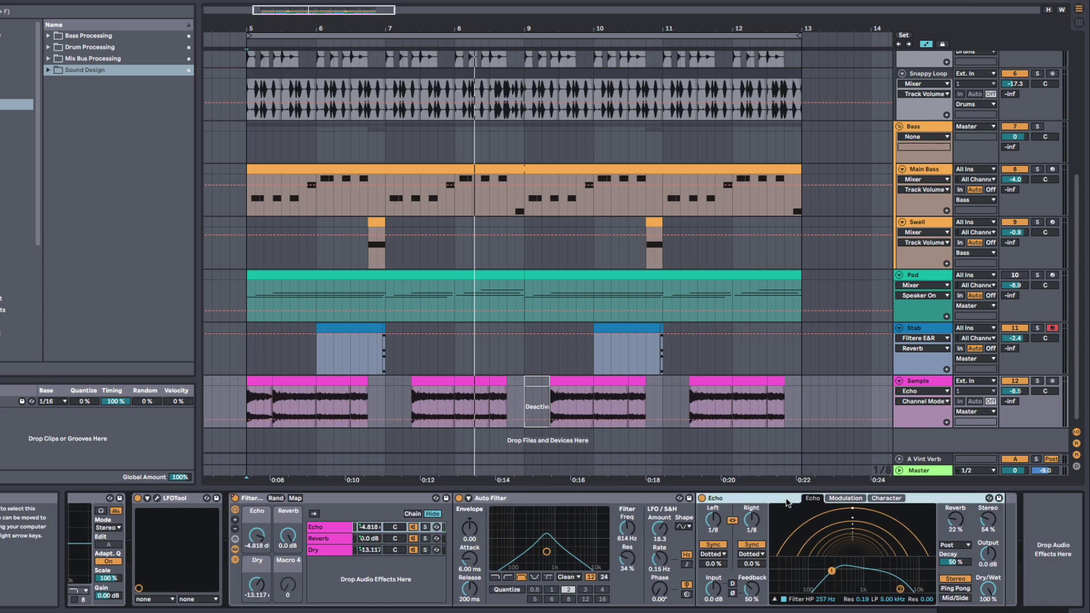
{"action": "scroll", "coordinate": [741, 536], "scroll_direction": "up", "scroll_amount": 3}
{"action": "double_click", "coordinate": [390, 503]}
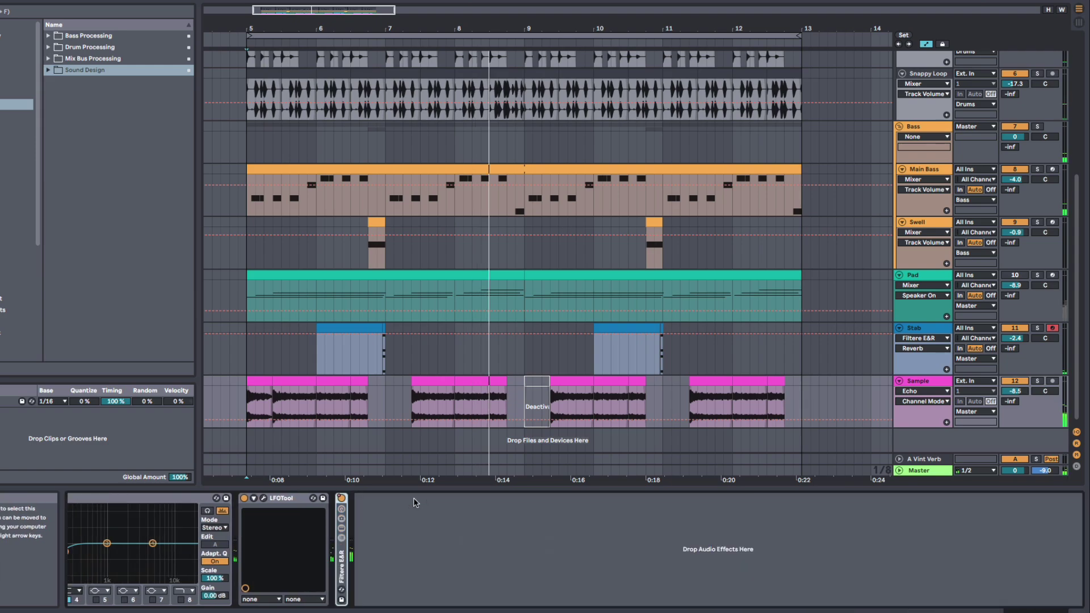
{"action": "left_click", "coordinate": [283, 502]}
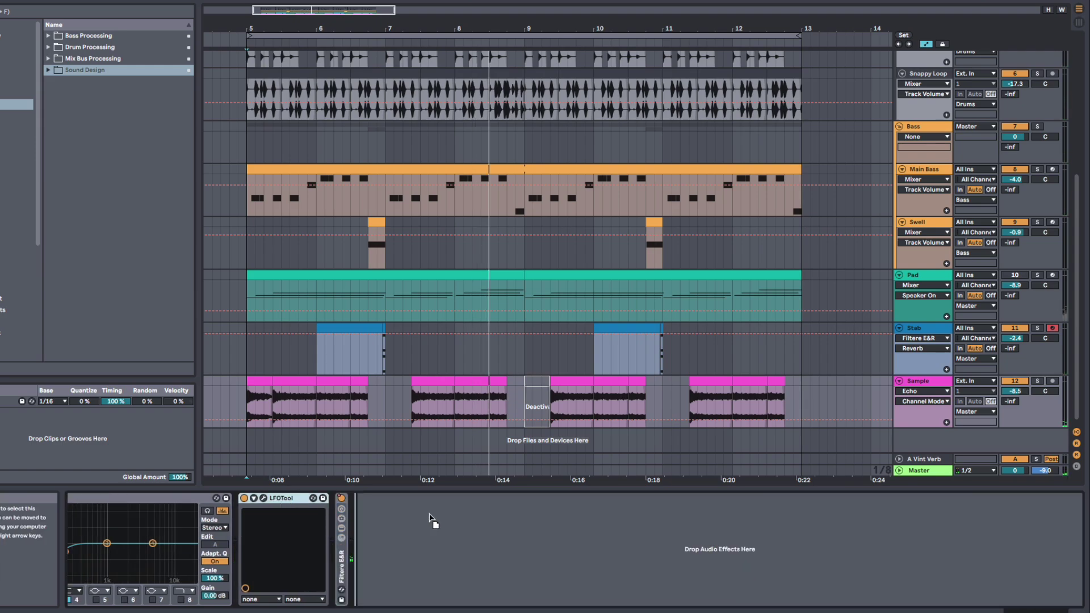
{"action": "left_click_drag", "start_coordinate": [341, 562], "coordinate": [248, 568]}
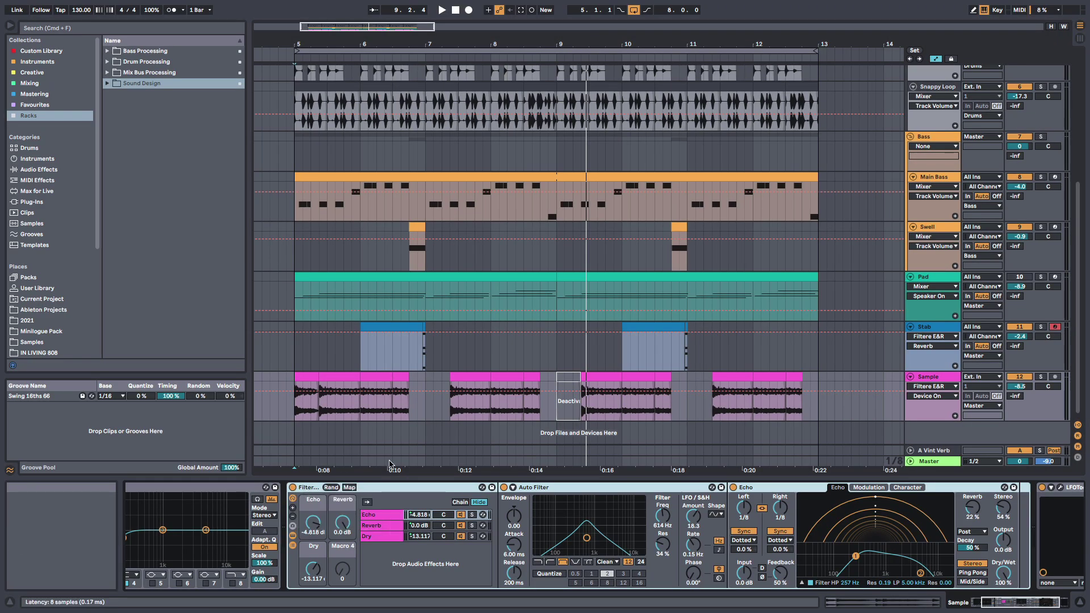
- Draw Device On automation turning the Filtere E&R rack off between Sample clips, then play it back
{"action": "key", "text": "b"}
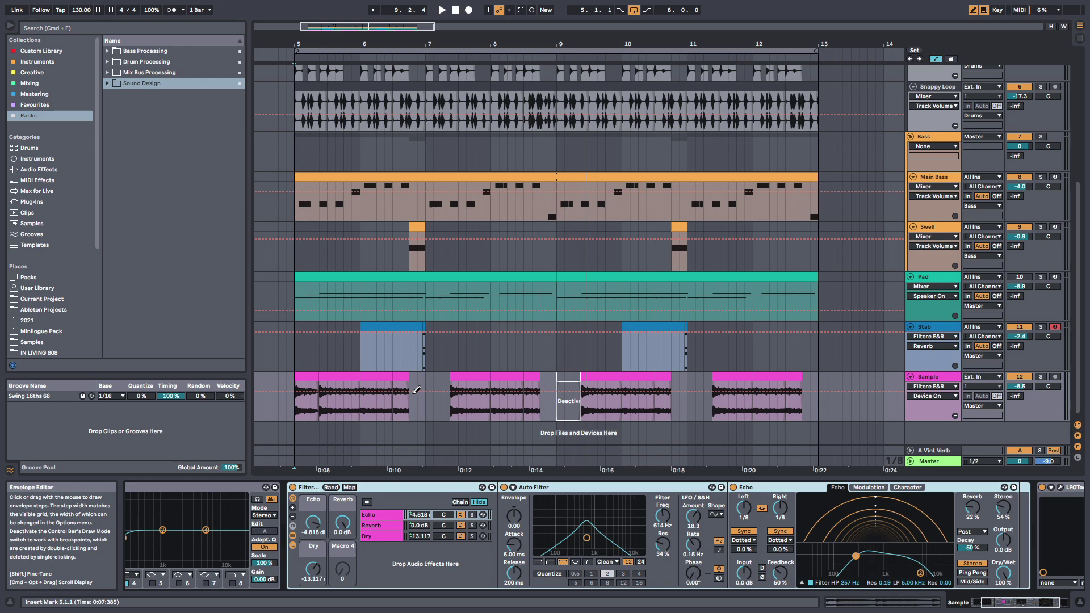
{"action": "left_click_drag", "start_coordinate": [415, 390], "coordinate": [418, 411]}
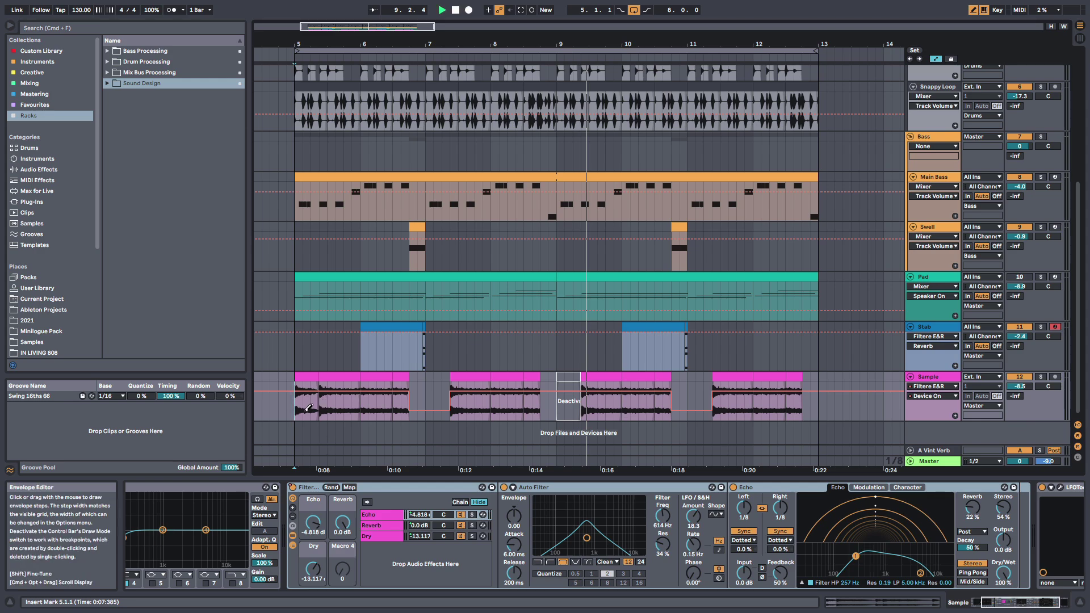
{"action": "key", "text": "space"}
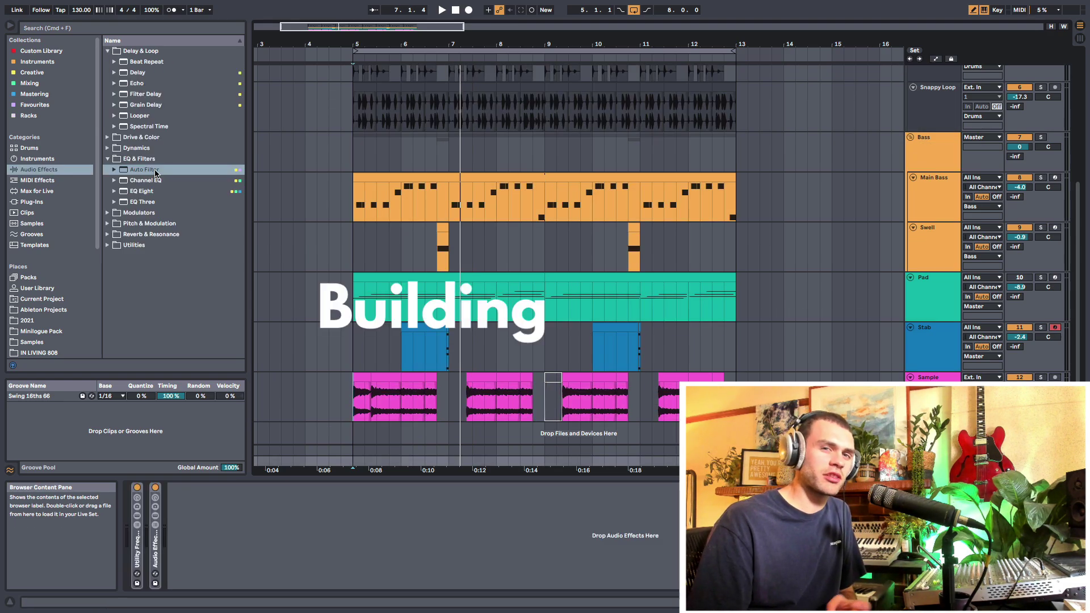
- Load Auto Filter as a high-pass at 382 Hz and group it into a new Audio Effect Rack
{"action": "double_click", "coordinate": [156, 172]}
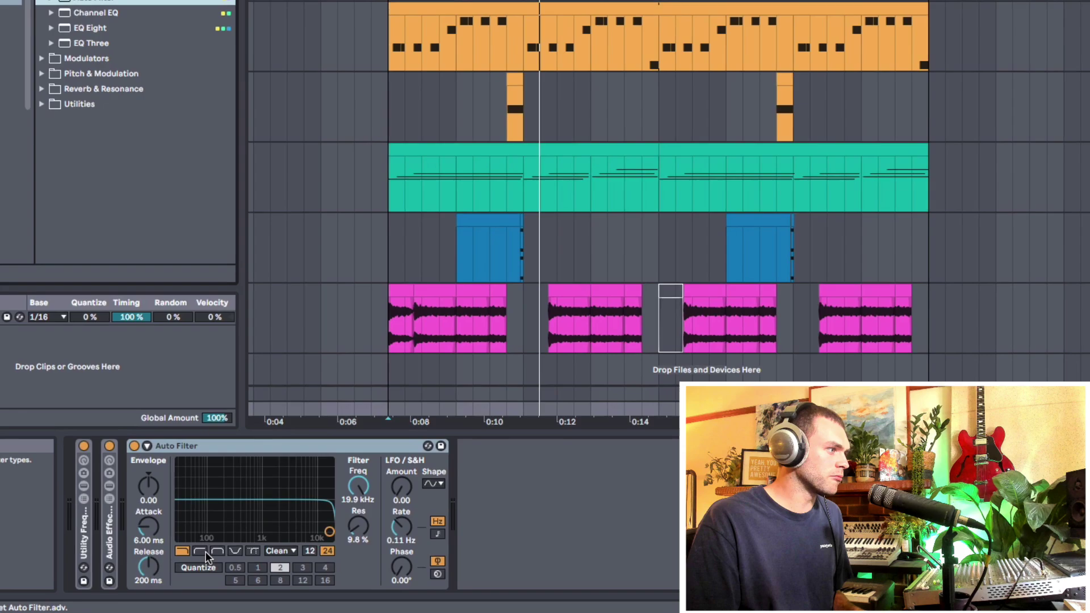
{"action": "left_click", "coordinate": [200, 552]}
{"action": "mouse_move", "coordinate": [358, 486]}
{"action": "left_mouse_down"}
{"action": "mouse_move", "coordinate": [360, 525]}
{"action": "mouse_move", "coordinate": [365, 472]}
{"action": "left_mouse_up"}
{"action": "key", "text": "space"}
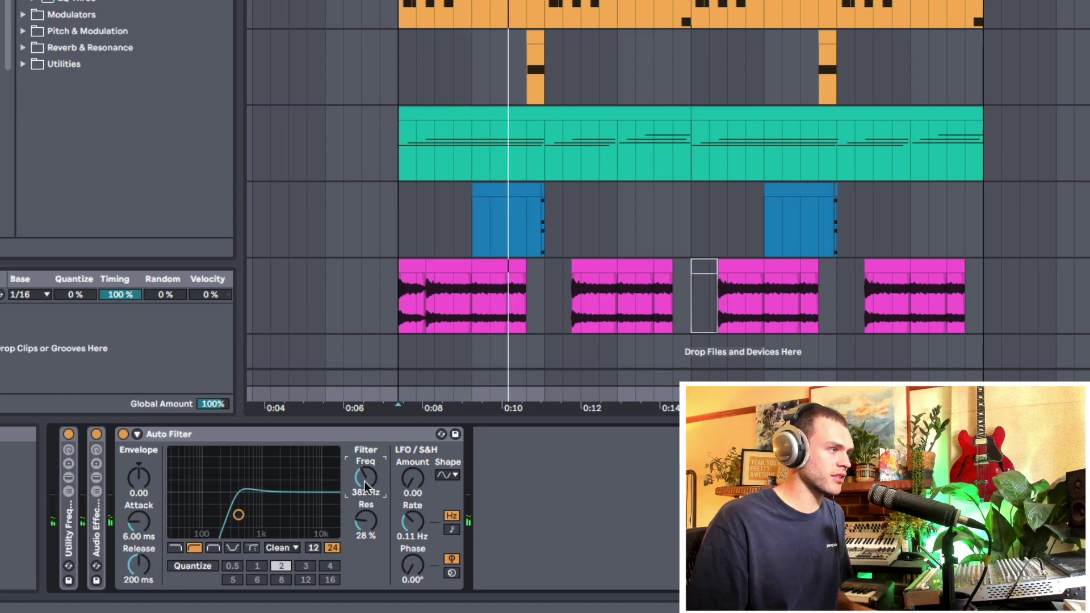
{"action": "left_click", "coordinate": [357, 434]}
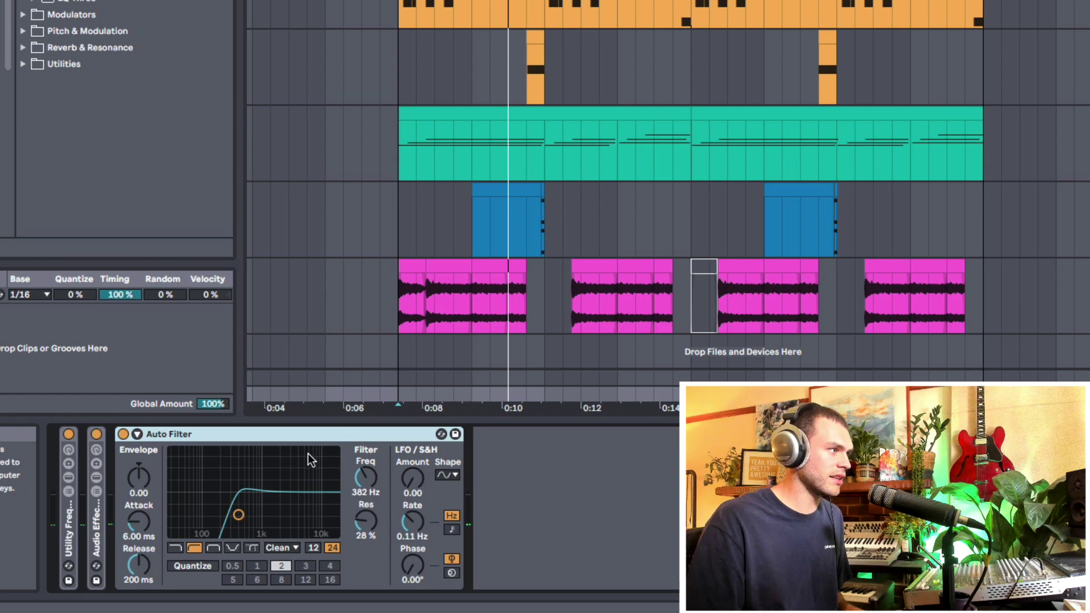
{"action": "key", "text": "ctrl+g"}
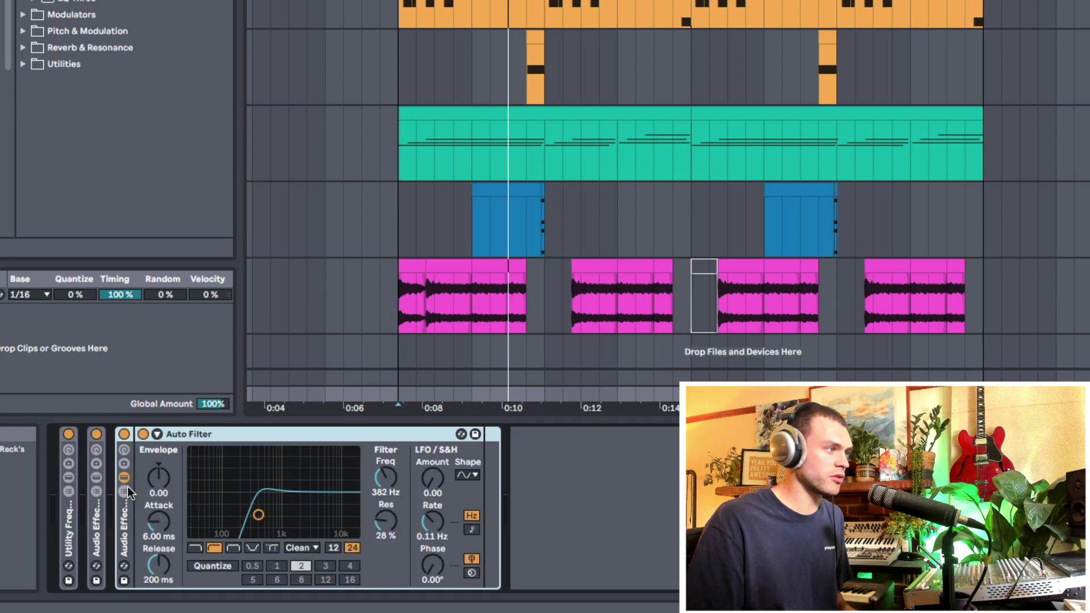
- Cut the rack down to Macro 1 and map Auto Filter frequency to it (26 Hz–1.30 kHz)
{"action": "left_click", "coordinate": [125, 452]}
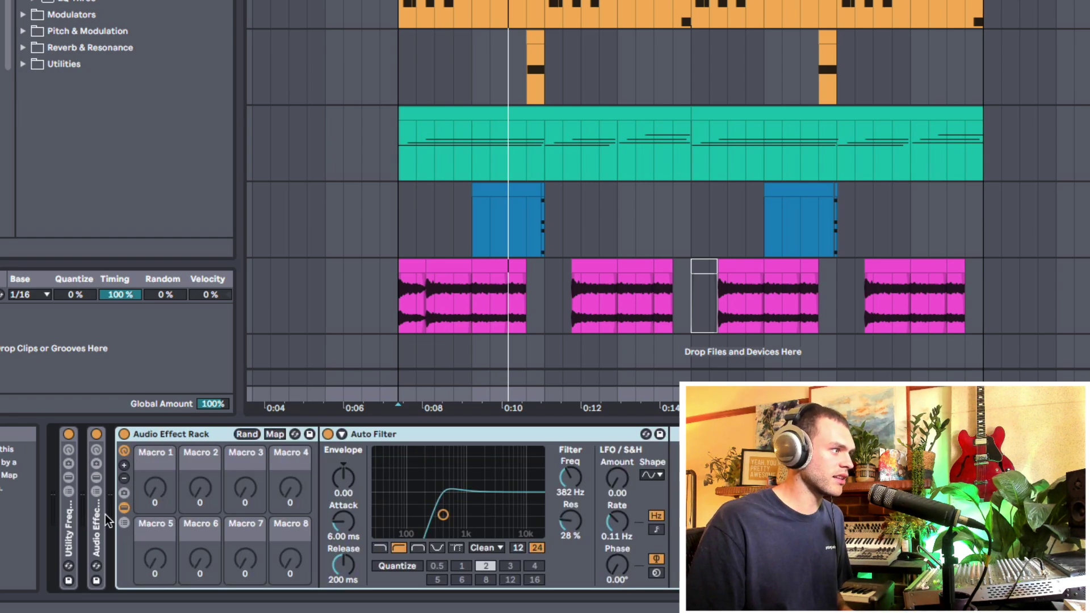
{"action": "left_click", "coordinate": [124, 479]}
{"action": "left_click", "coordinate": [123, 478]}
{"action": "left_click", "coordinate": [124, 479]}
{"action": "left_click", "coordinate": [124, 478]}
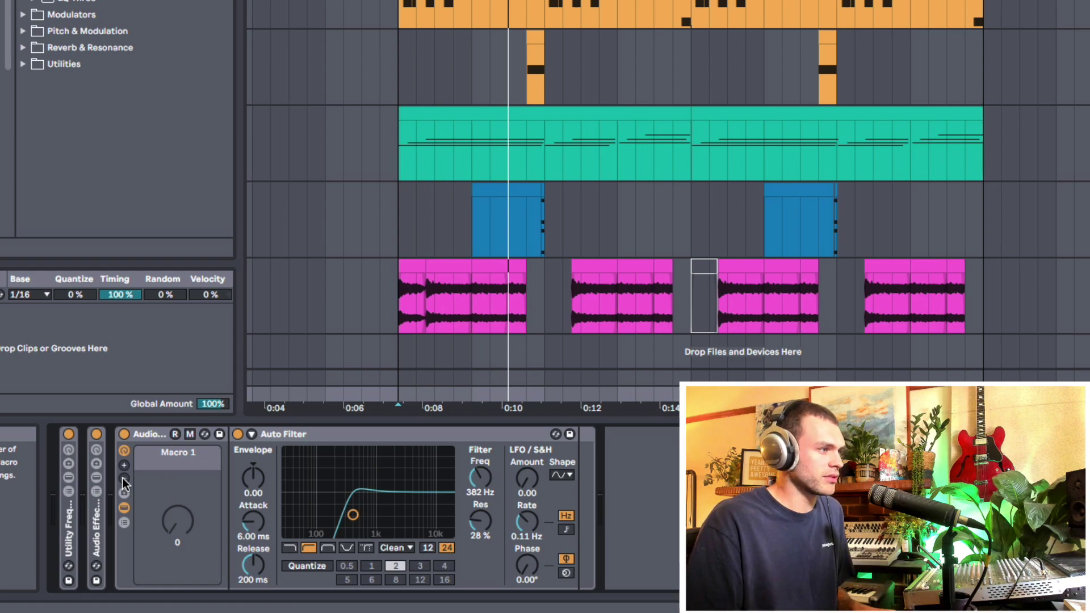
{"action": "left_click", "coordinate": [189, 434]}
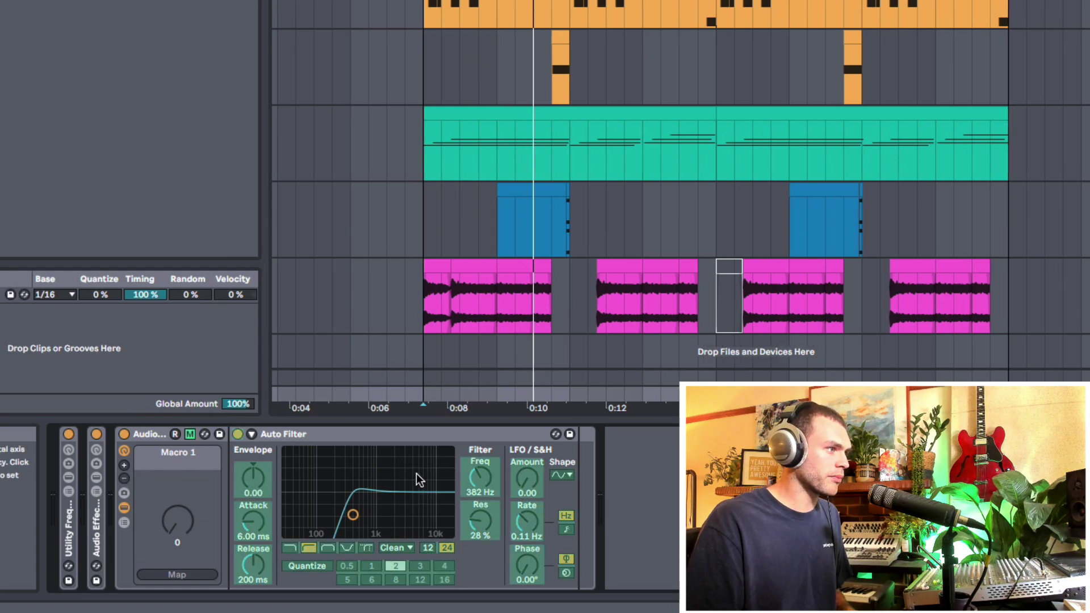
{"action": "left_click", "coordinate": [189, 574]}
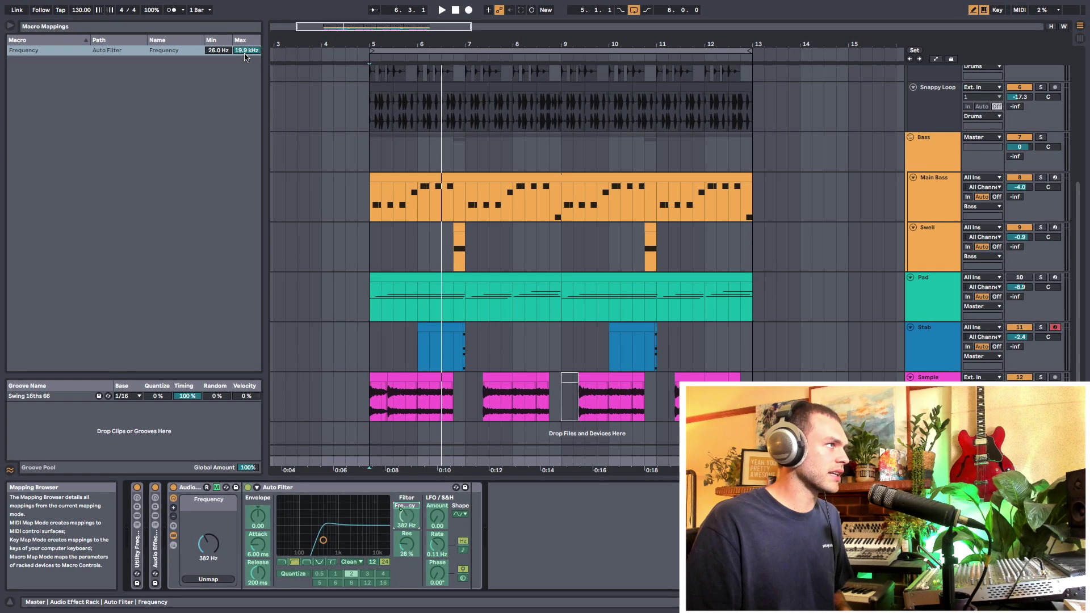
{"action": "left_click", "coordinate": [243, 52]}
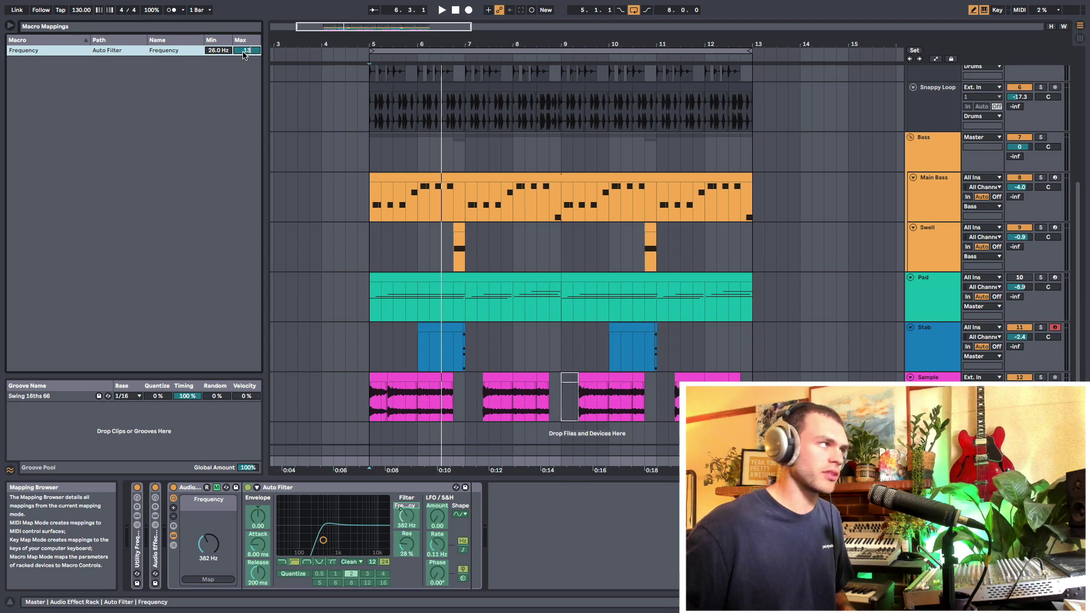
- Map Auto Filter resonance to Macro 1 with a 50% maximum
{"action": "left_click", "coordinate": [406, 543]}
{"action": "left_click", "coordinate": [208, 579]}
{"action": "left_click", "coordinate": [204, 367]}
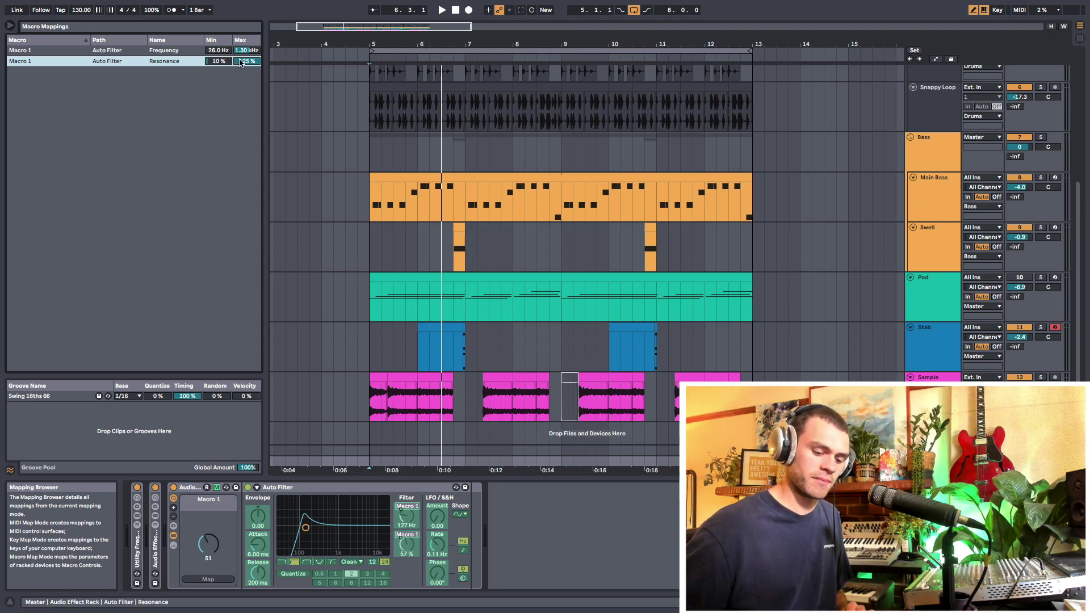
{"action": "type", "text": "50"}
{"action": "key", "text": "Return"}
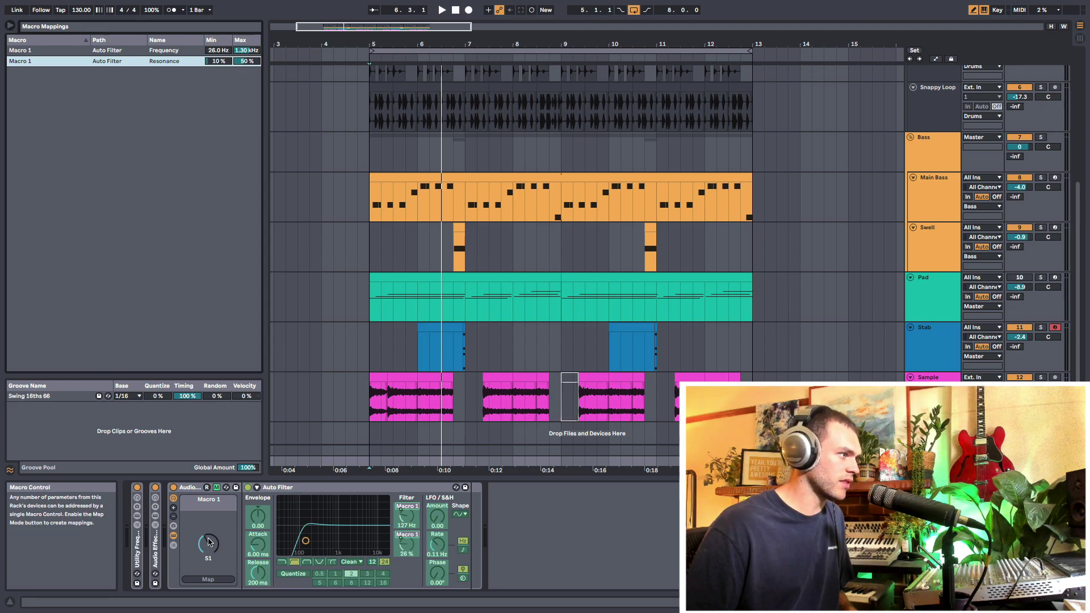
- Sweep Macro 1 up and back to 79 during playback to hear the filter
{"action": "left_click_drag", "start_coordinate": [208, 543], "coordinate": [209, 511]}
{"action": "key", "text": "space"}
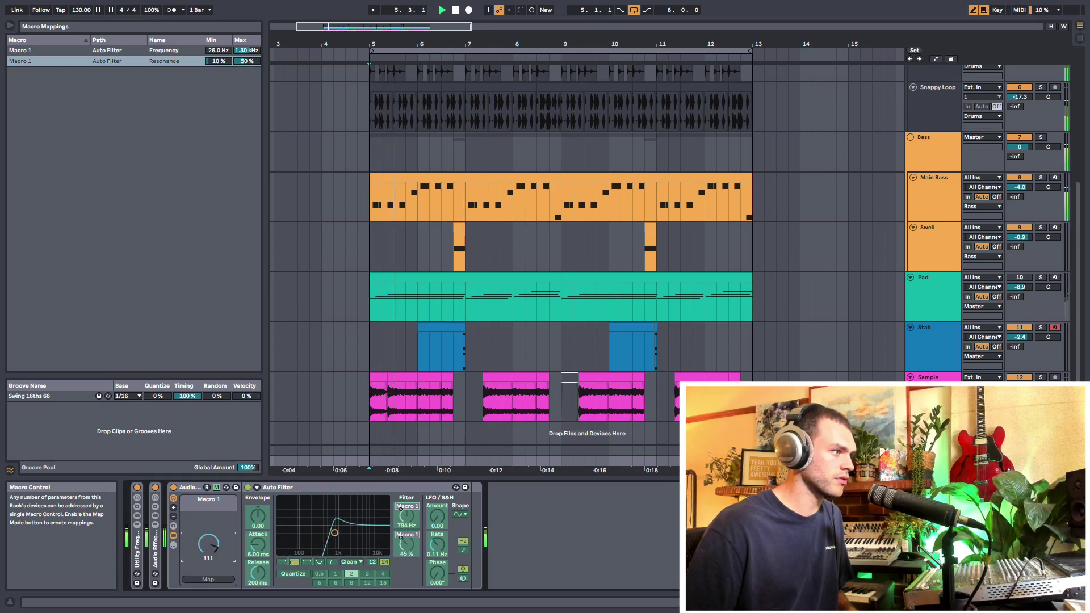
{"action": "left_click_drag", "start_coordinate": [208, 544], "coordinate": [208, 568]}
{"action": "key", "text": "space"}
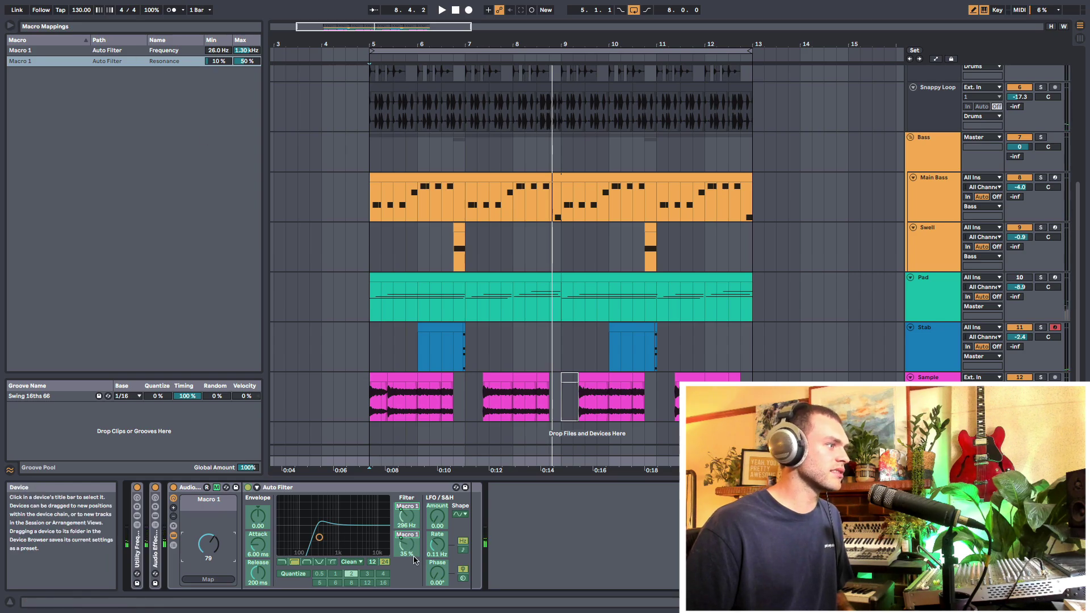
- Map Ballad Reverb's Dry/Wet to Macro 1 at 0–50%, then play with Macro 1 turned fully down
{"action": "left_click", "coordinate": [218, 489]}
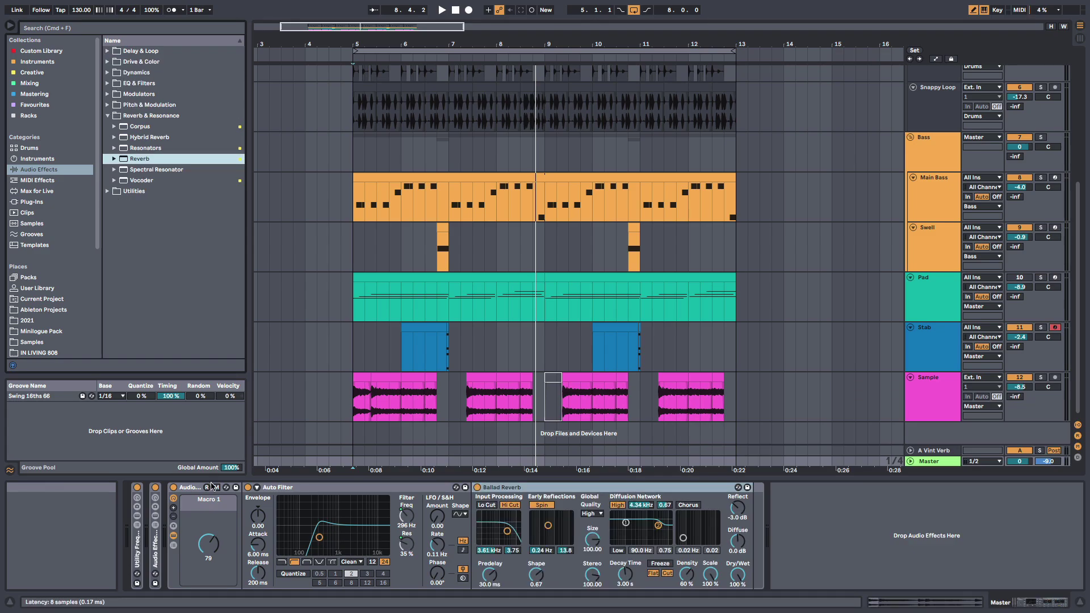
{"action": "left_click", "coordinate": [217, 487]}
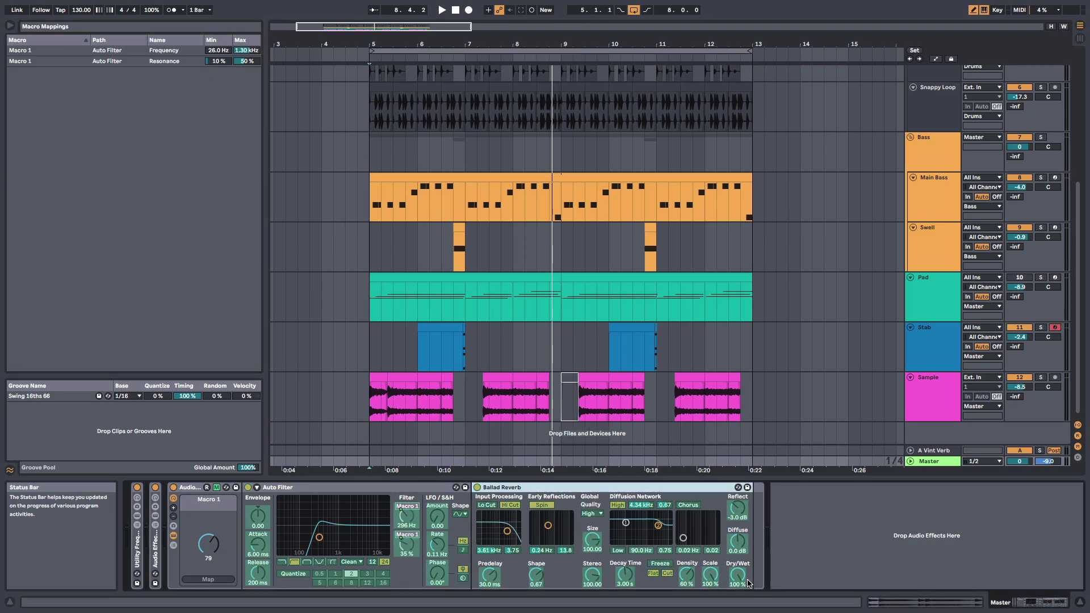
{"action": "left_click", "coordinate": [207, 579]}
{"action": "left_click", "coordinate": [246, 72]}
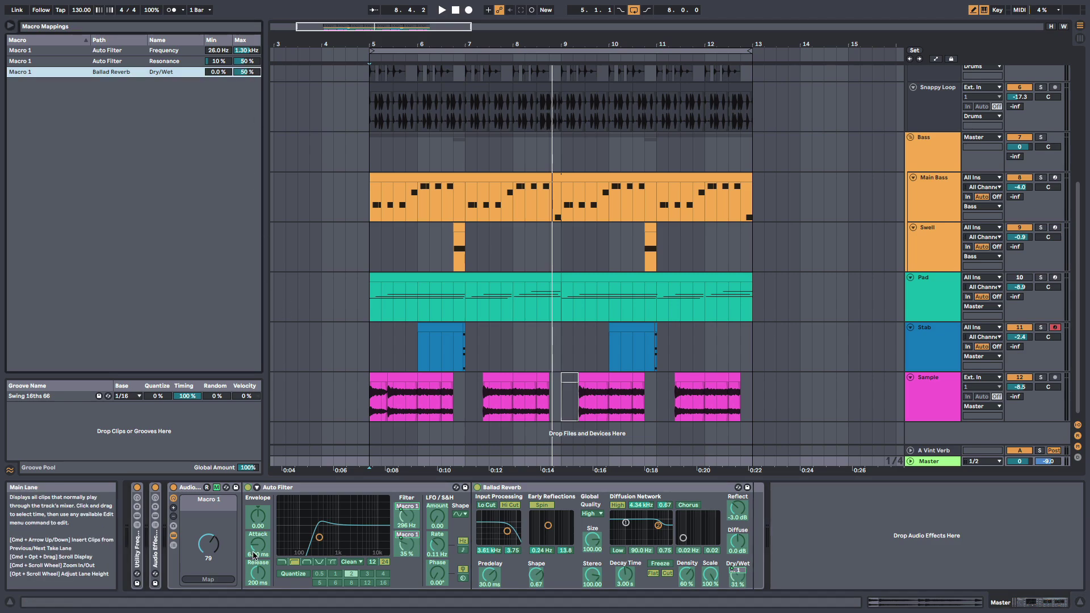
{"action": "left_click_drag", "start_coordinate": [209, 544], "coordinate": [208, 571]}
{"action": "key", "text": "space"}
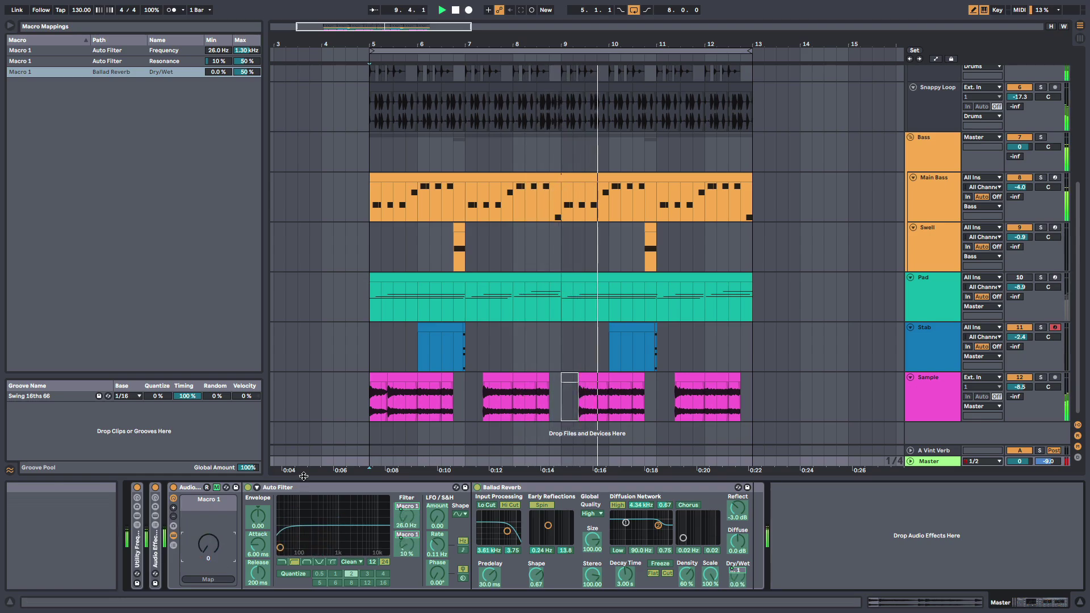
- Map Auto Filter's Device On to Macro 1 with range 1–127 and test the knob
{"action": "left_click", "coordinate": [236, 487]}
{"action": "left_click", "coordinate": [281, 442]}
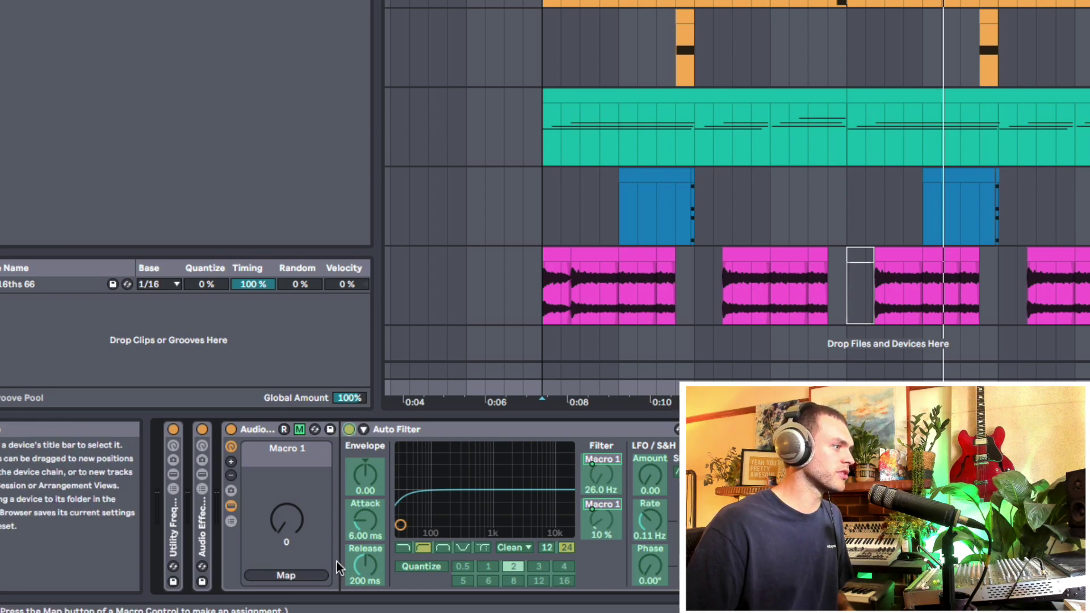
{"action": "left_click", "coordinate": [349, 430]}
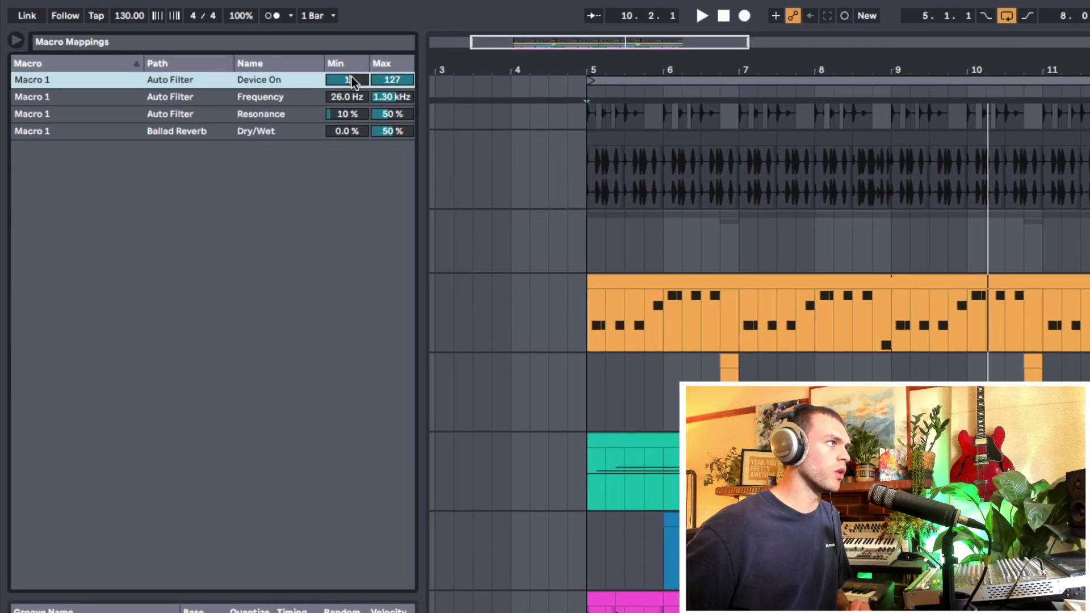
{"action": "key", "text": "Return"}
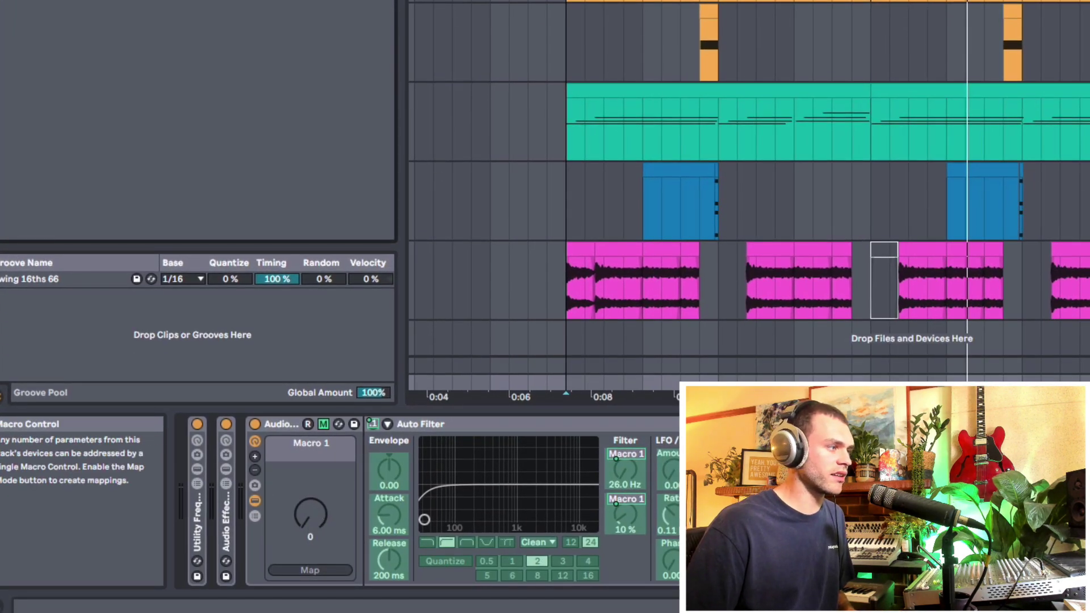
{"action": "mouse_move", "coordinate": [311, 537]}
{"action": "left_mouse_down"}
{"action": "mouse_move", "coordinate": [311, 513]}
{"action": "mouse_move", "coordinate": [310, 534]}
{"action": "left_mouse_up"}
- Load the Filtere E&R rack from Racks > Sound Design after Ballad Reverb
{"action": "left_click", "coordinate": [324, 424]}
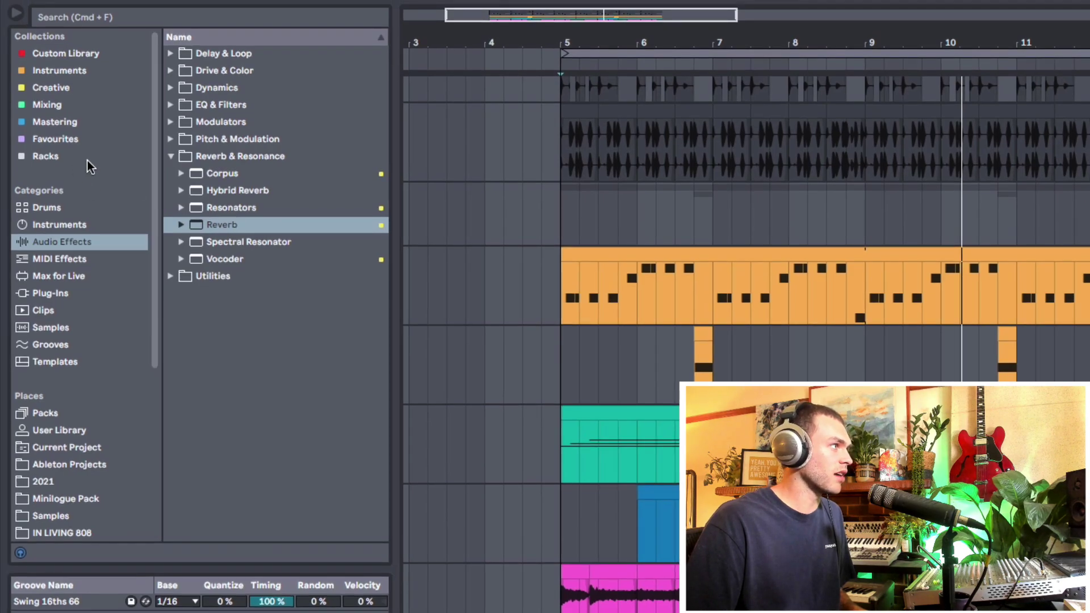
{"action": "left_click", "coordinate": [87, 159]}
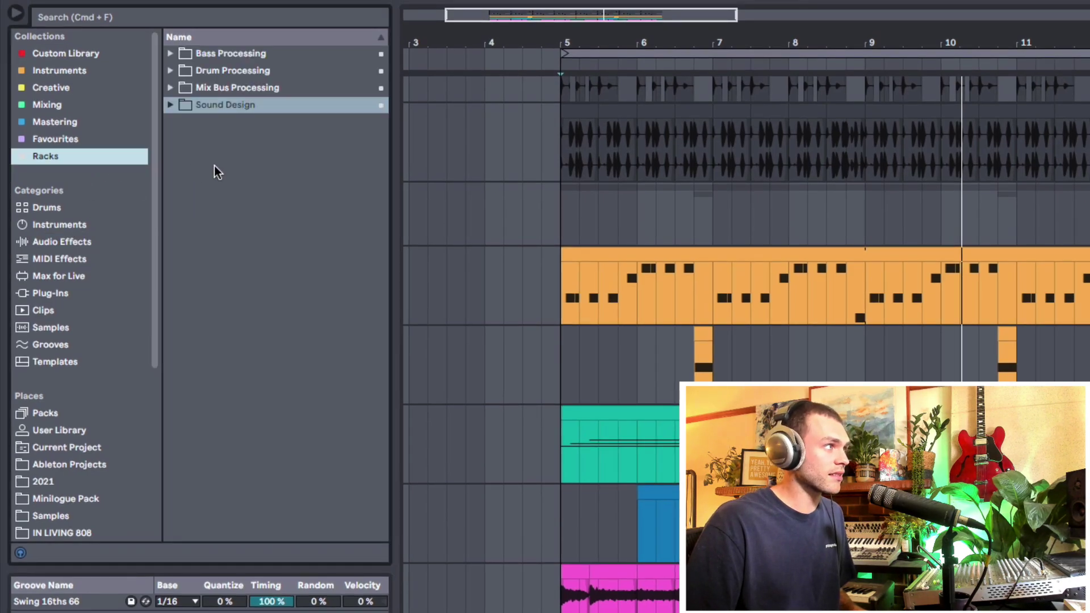
{"action": "left_click", "coordinate": [170, 105]}
{"action": "left_click", "coordinate": [243, 121]}
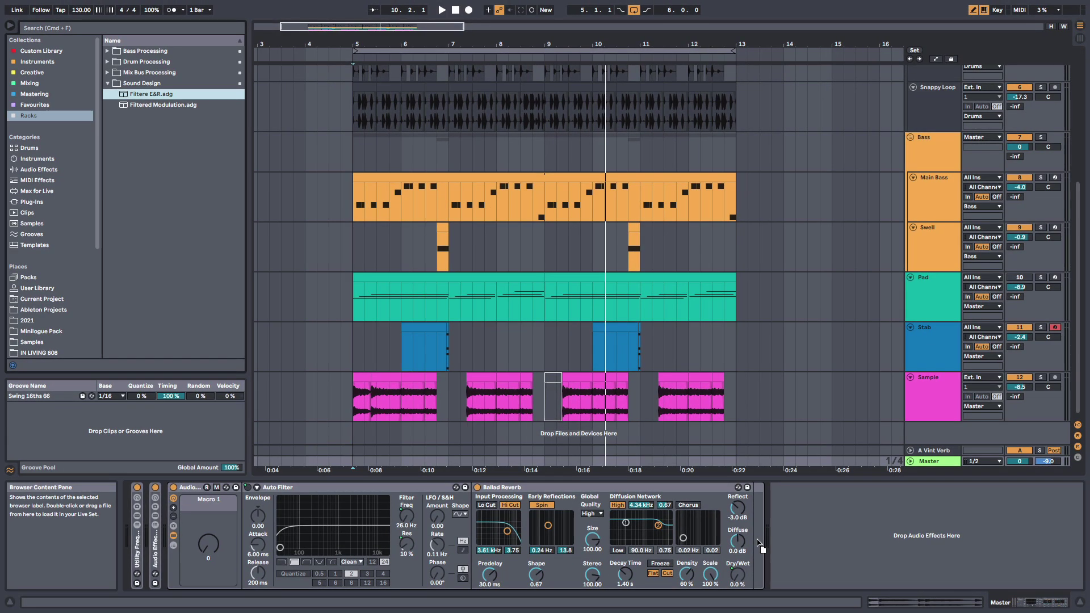
{"action": "left_click_drag", "start_coordinate": [760, 547], "coordinate": [763, 541]}
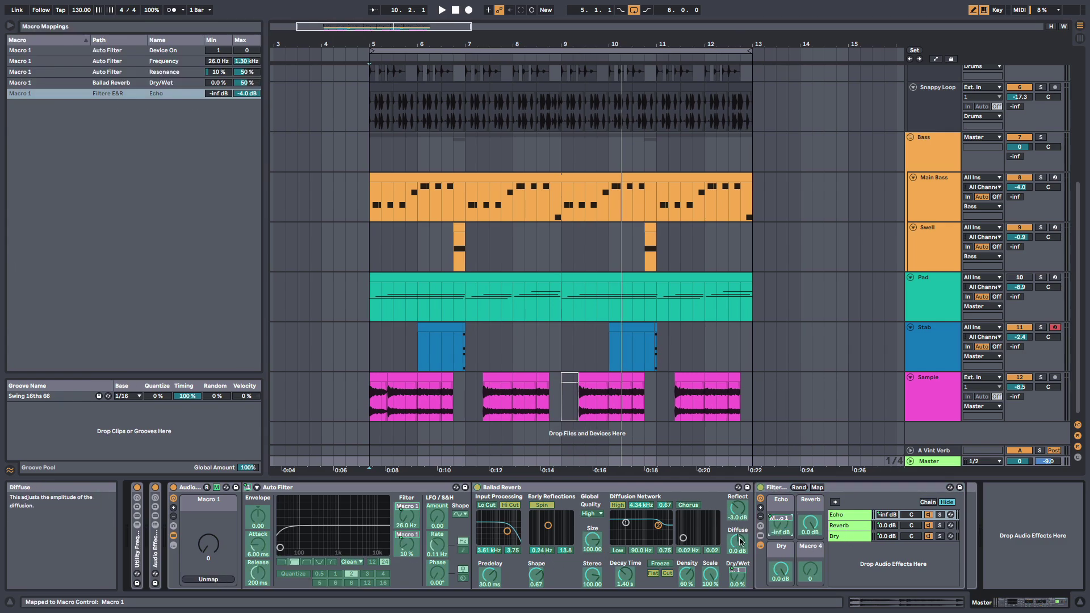
- Map the Filtere E&R Reverb macro to Macro 1 and play the track
{"action": "left_click", "coordinate": [810, 524]}
{"action": "left_click", "coordinate": [209, 579]}
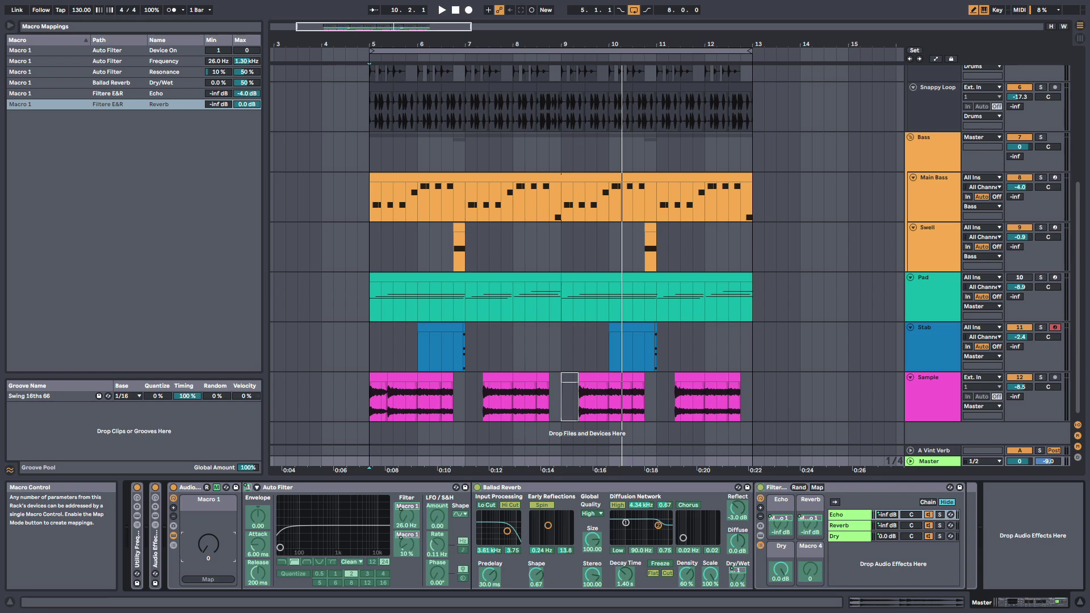
{"action": "left_click", "coordinate": [216, 488]}
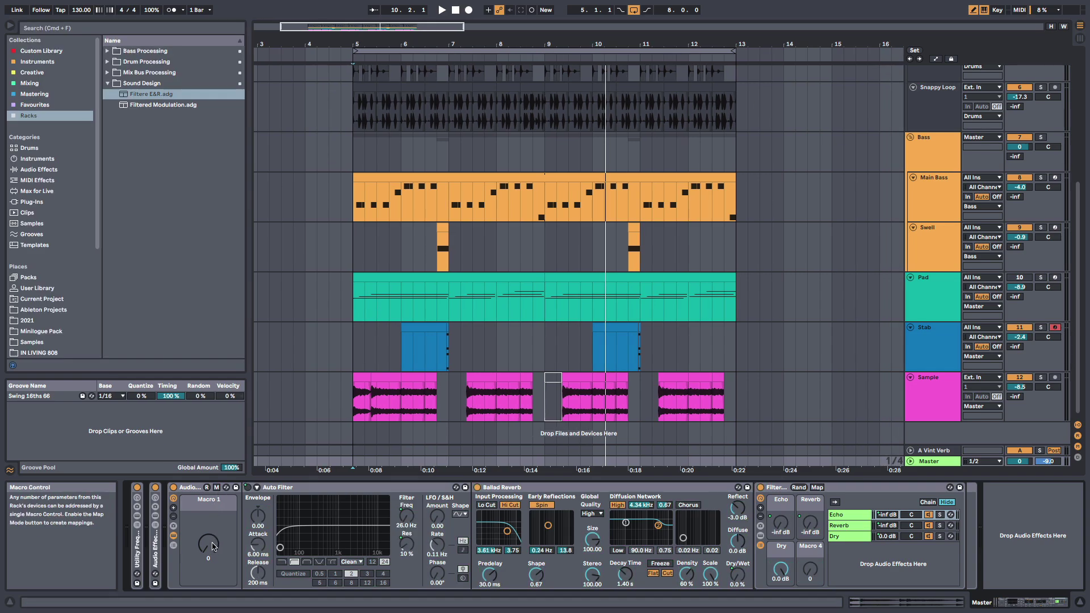
{"action": "key", "text": "space"}
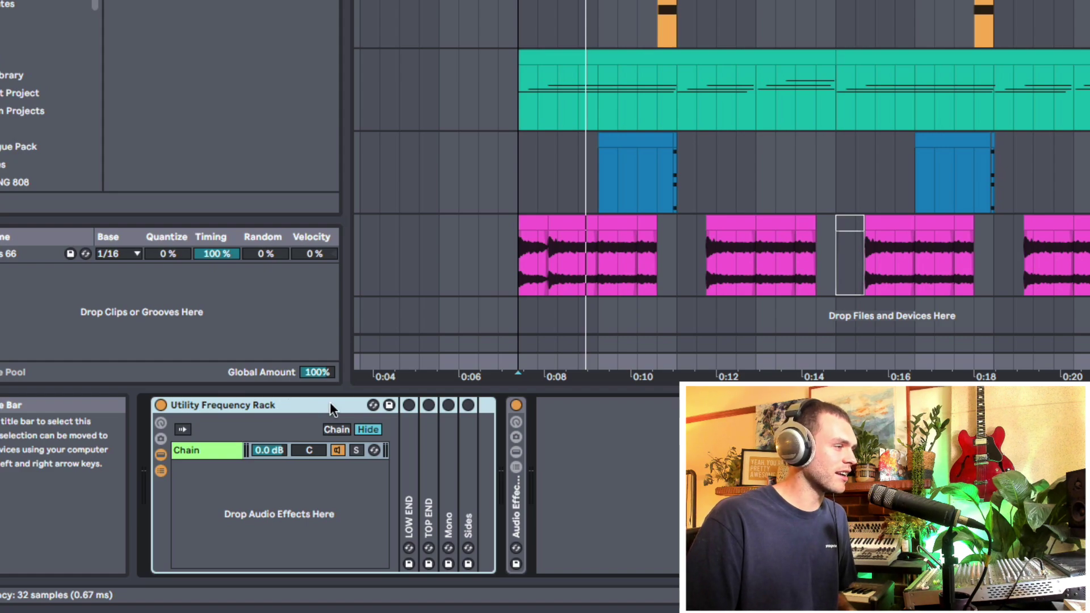
- Unfold and refold the LOW END, Mono and Sides devices to inspect their settings
{"action": "left_click", "coordinate": [405, 507]}
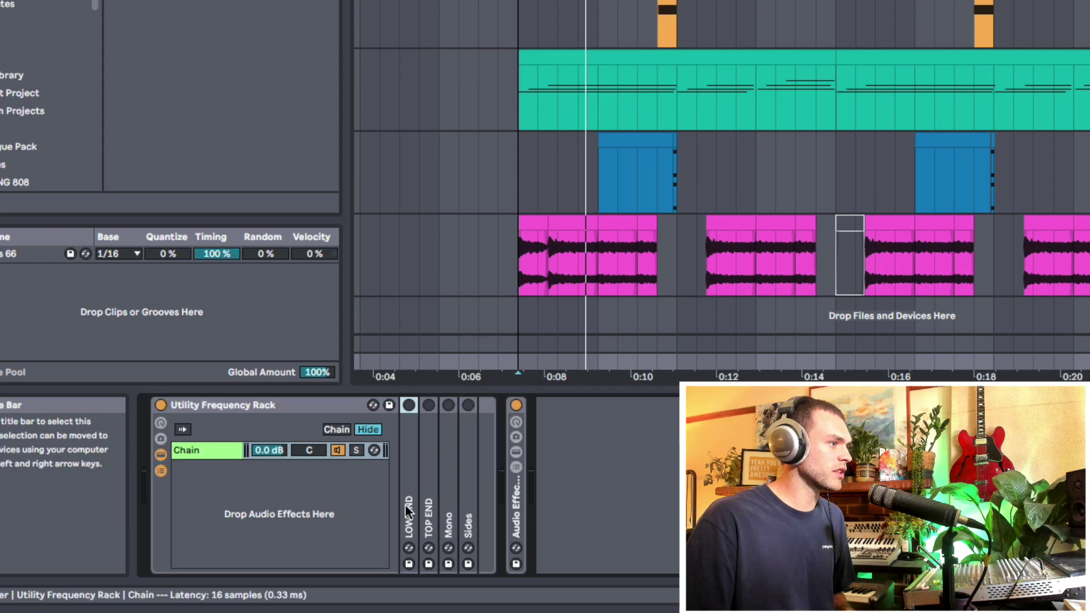
{"action": "double_click", "coordinate": [404, 504]}
{"action": "double_click", "coordinate": [651, 407]}
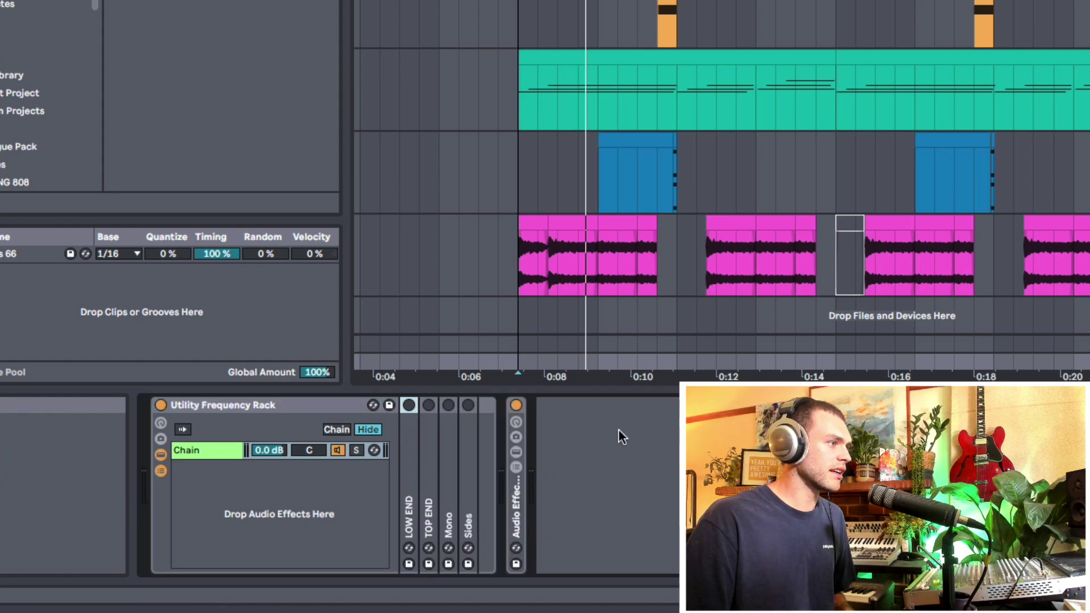
{"action": "double_click", "coordinate": [451, 473]}
{"action": "double_click", "coordinate": [480, 408]}
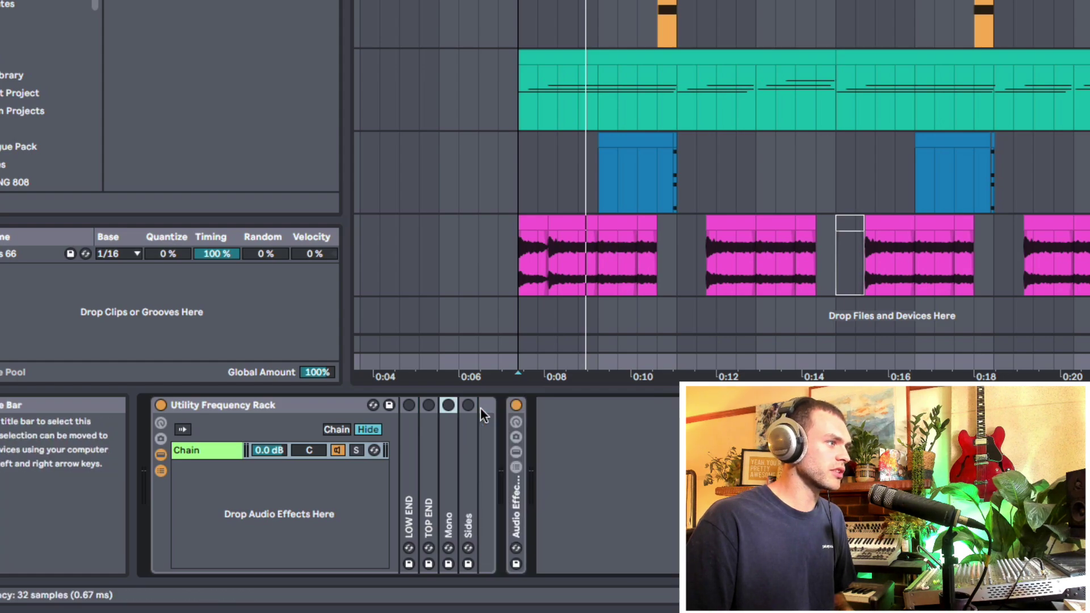
{"action": "double_click", "coordinate": [465, 439]}
{"action": "double_click", "coordinate": [509, 403]}
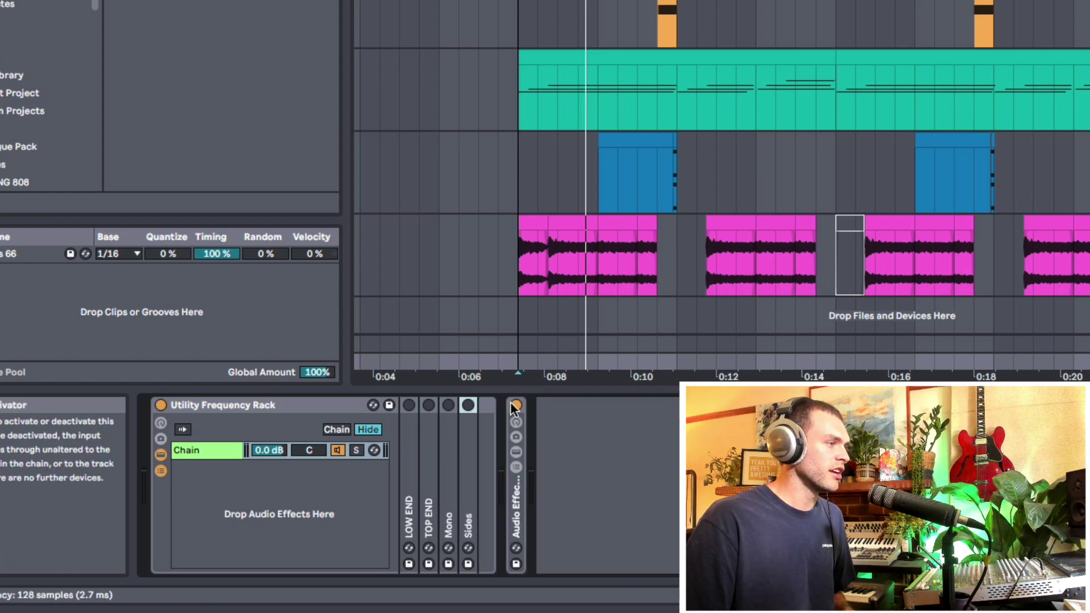
{"action": "left_click", "coordinate": [274, 404]}
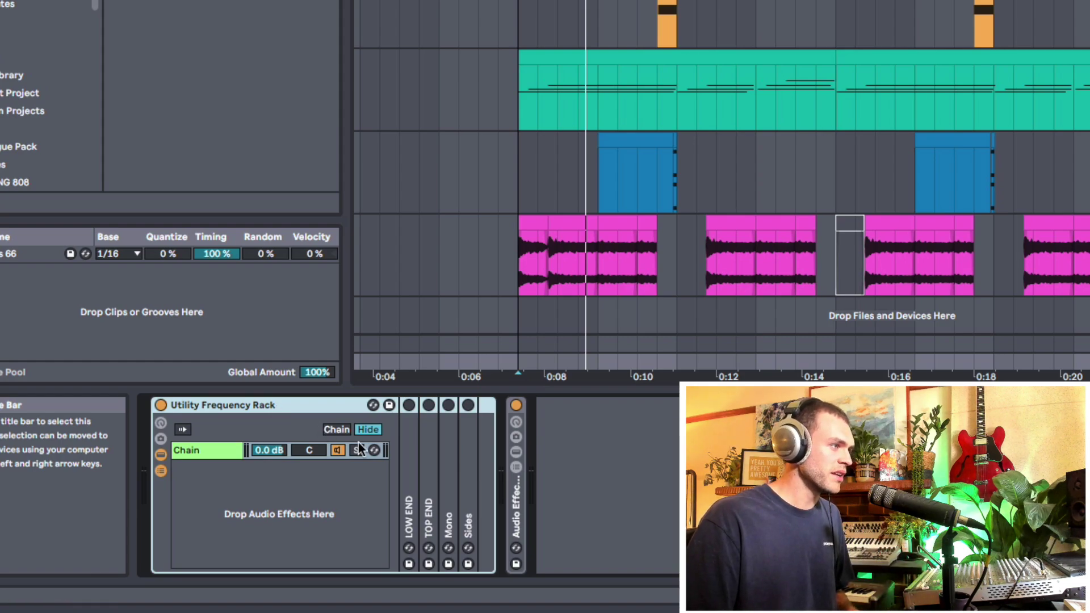
- Toggle the LOW END and Mono band devices on and off, then play the track
{"action": "left_click", "coordinate": [411, 454]}
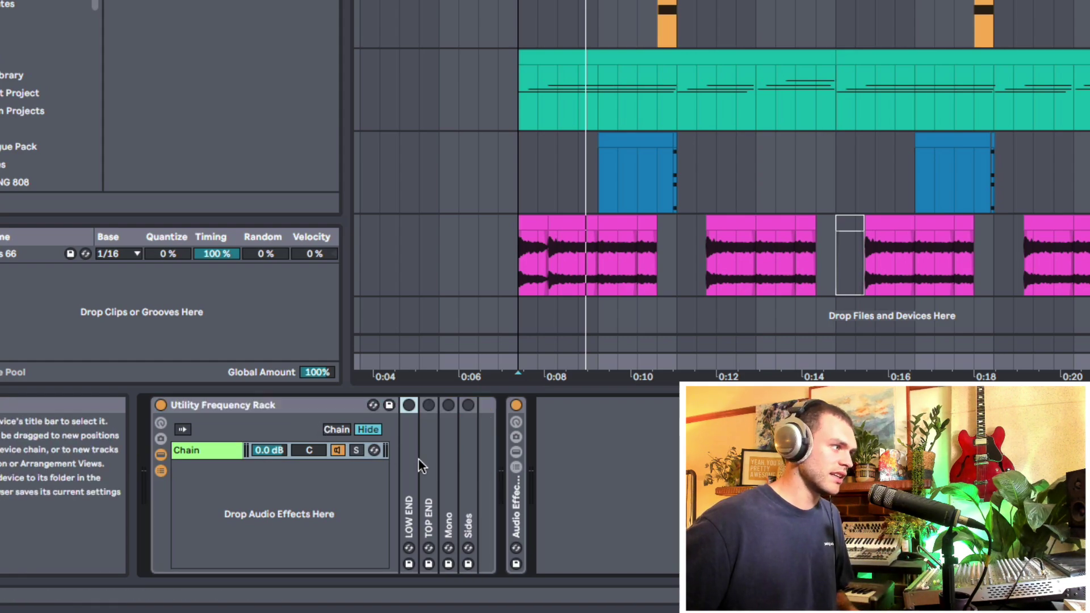
{"action": "key", "text": "0"}
{"action": "key", "text": "0"}
{"action": "key", "text": "Right"}
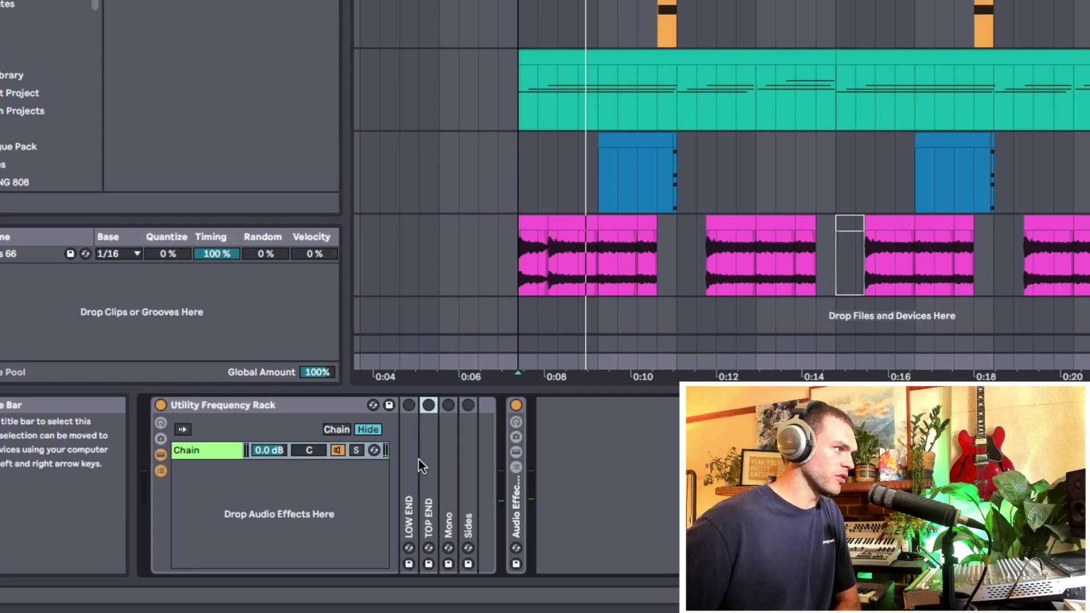
{"action": "key", "text": "Right"}
{"action": "key", "text": "0"}
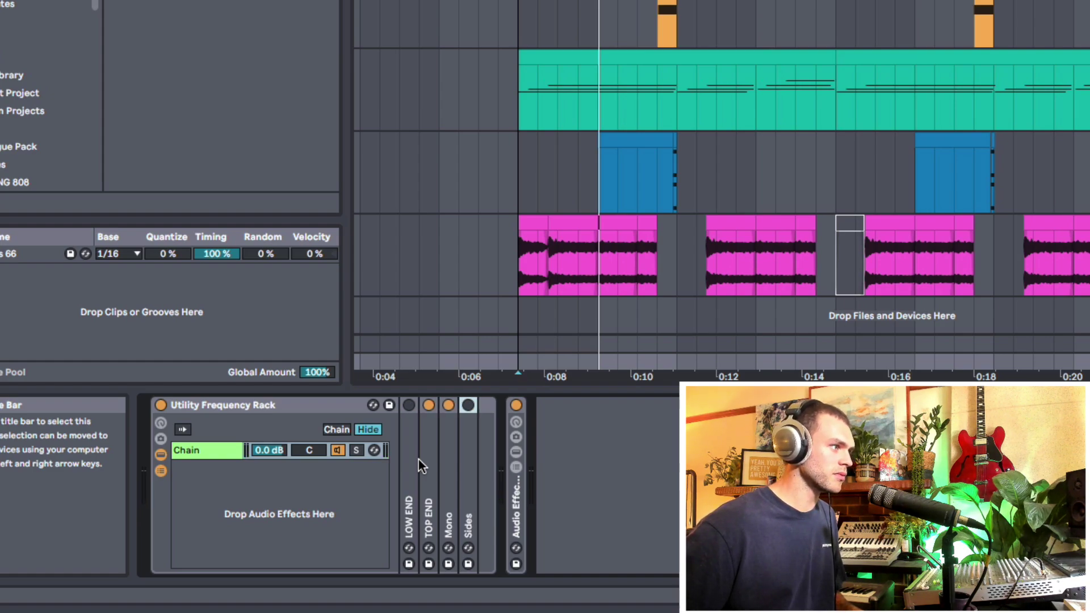
{"action": "key", "text": "space"}
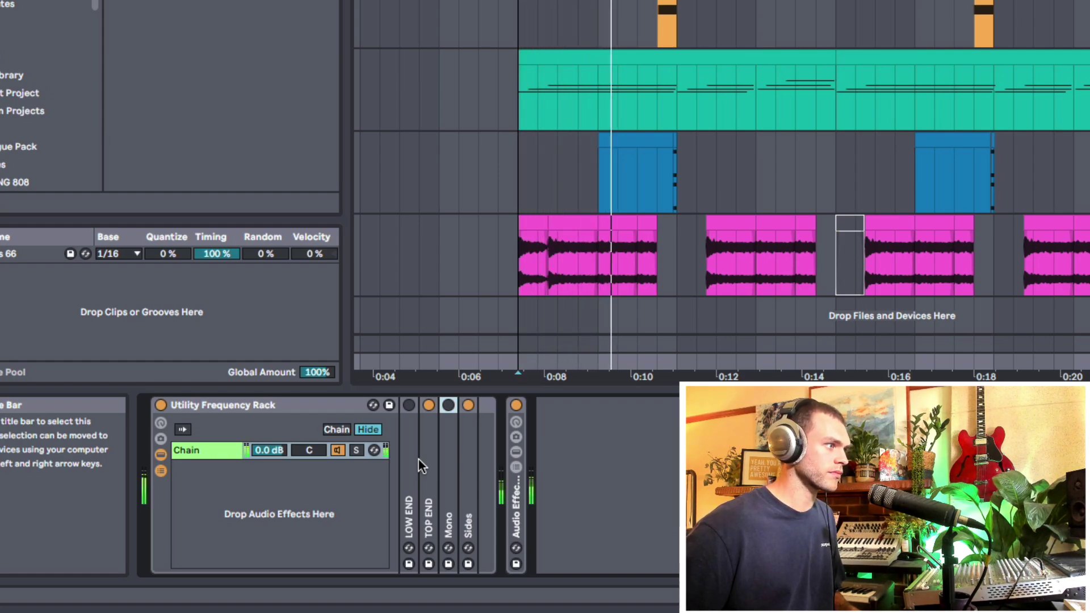
- Stop playback and check in Key Map mode that keys 6–9 switch the four band devices
{"action": "key", "text": "space"}
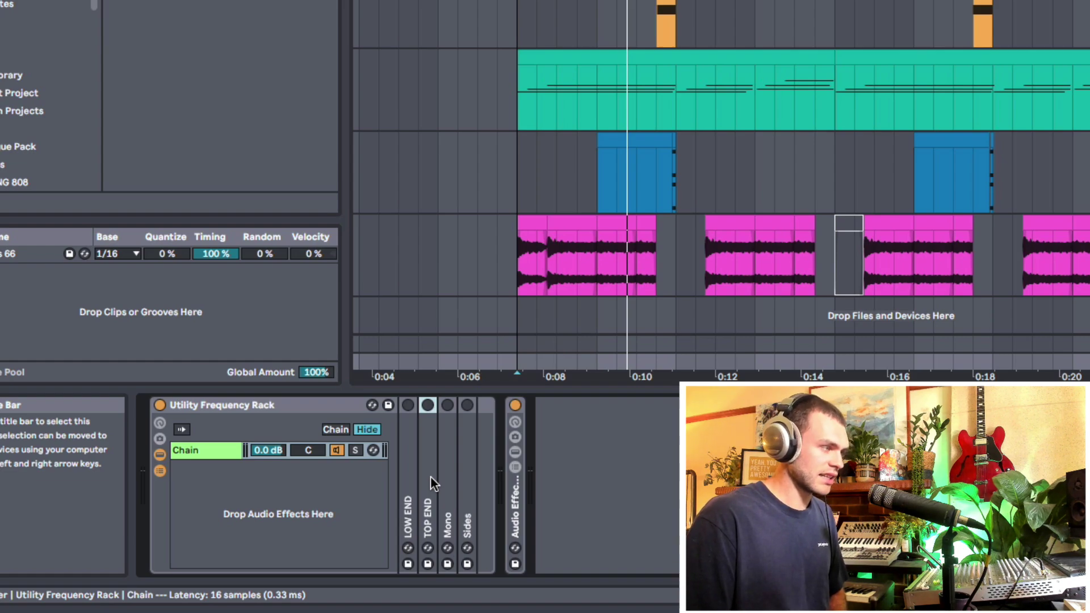
{"action": "key", "text": "super+k"}
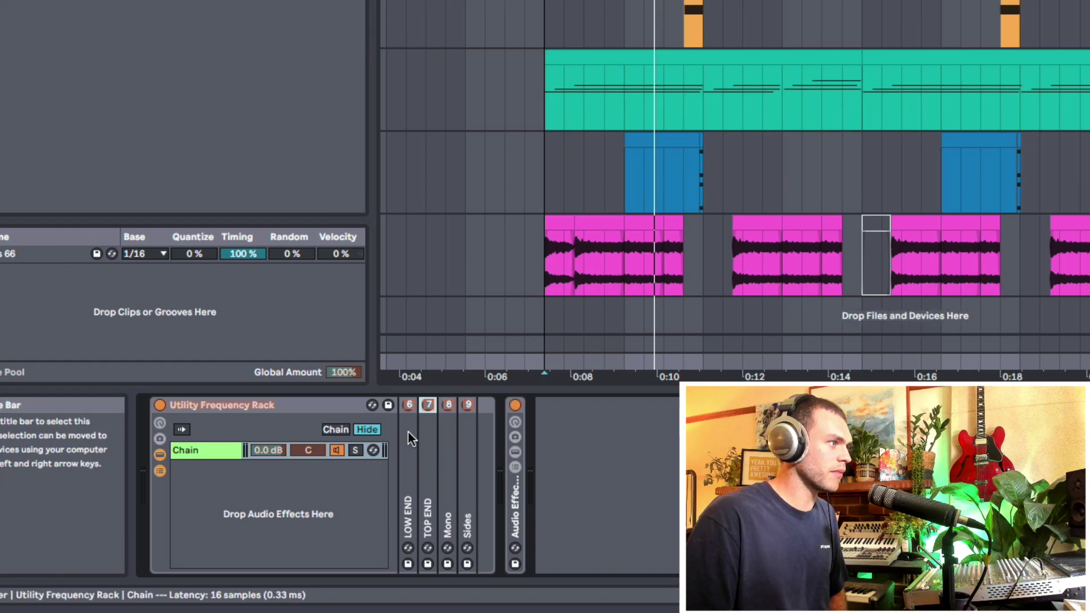
{"action": "left_click", "coordinate": [468, 434]}
{"action": "key", "text": "super+k"}
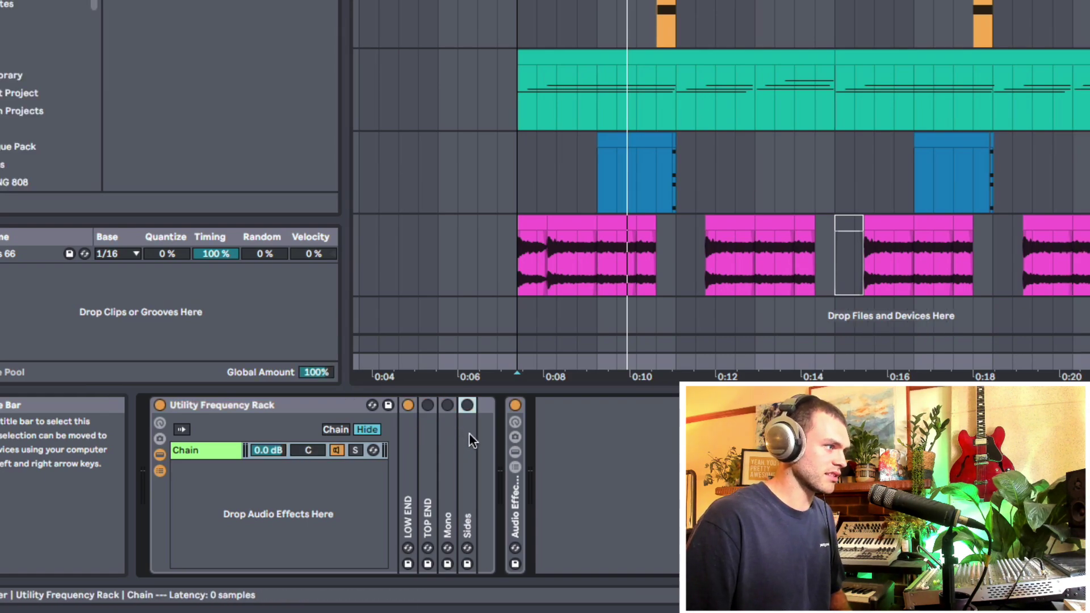
- Rapidly toggle the LOW END, TOP END, Mono and Sides devices on and off with keys 6–9
{"action": "key", "text": "6"}
{"action": "key", "text": "7"}
{"action": "key", "text": "8"}
{"action": "key", "text": "6"}
{"action": "key", "text": "6"}
{"action": "key", "text": "7"}
{"action": "key", "text": "7"}
{"action": "key", "text": "9"}
{"action": "key", "text": "6"}
{"action": "key", "text": "7"}
{"action": "key", "text": "8"}
{"action": "key", "text": "9"}
- Finish with TOP END and Mono switched off and LOW END switched on
{"action": "key", "text": "8"}
{"action": "key", "text": "7"}
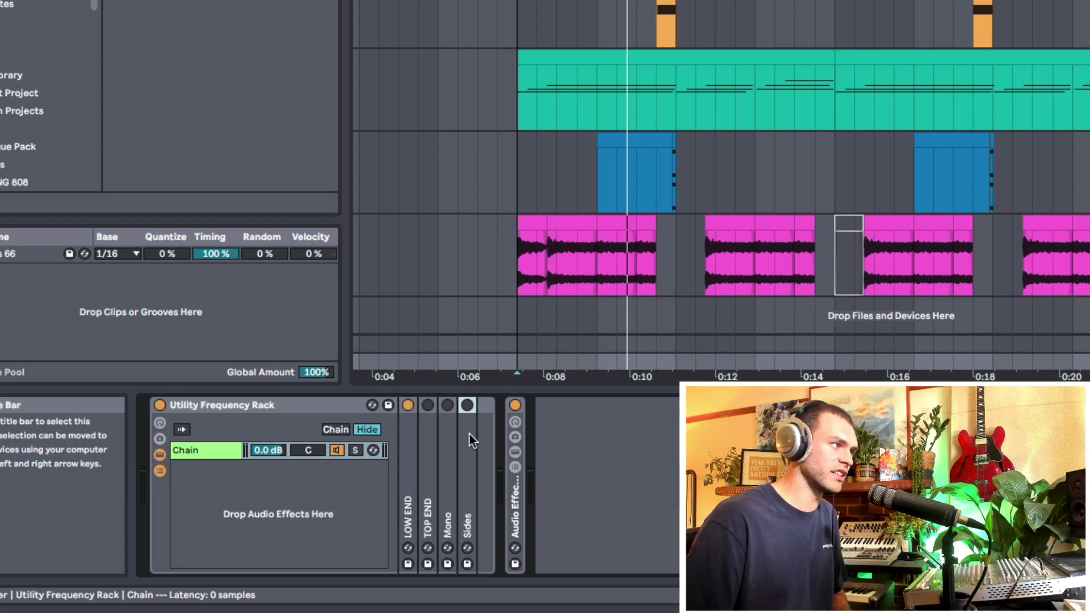
{"action": "key", "text": "1"}
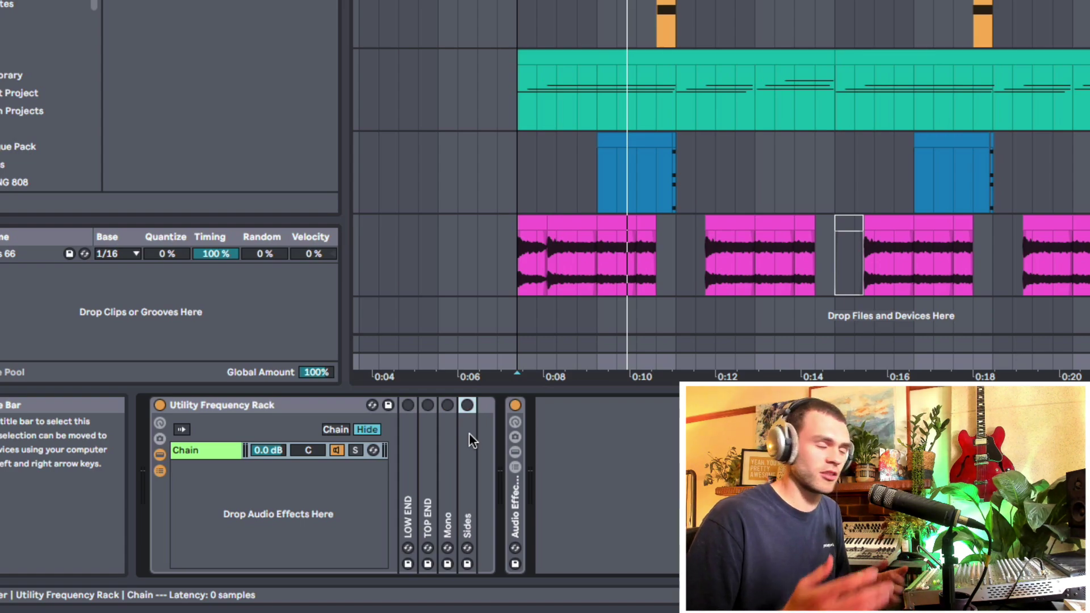